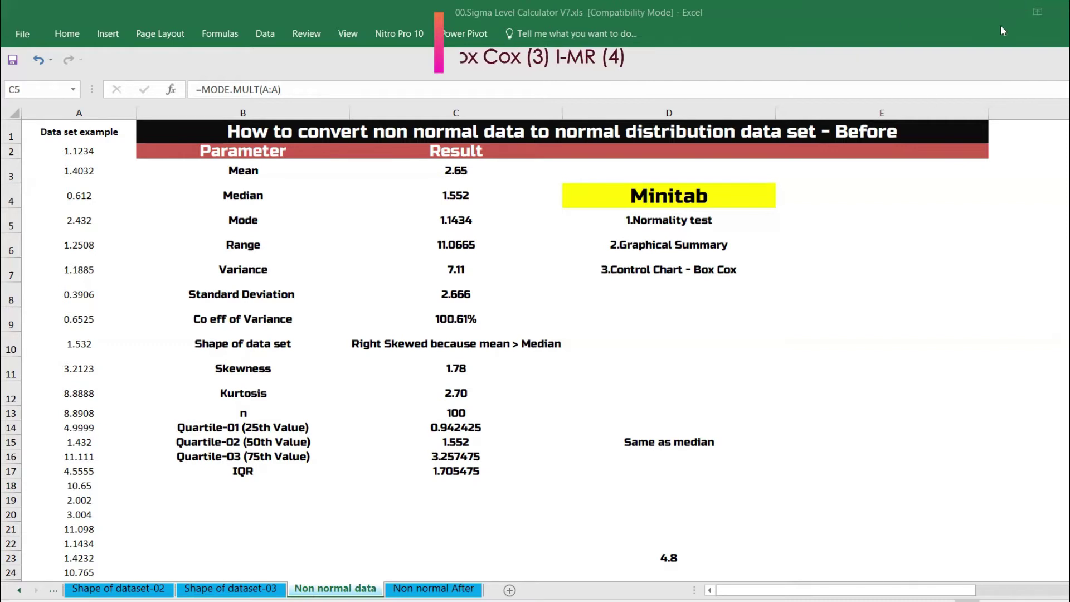
- Review the three planned Minitab analyses: normality test, graphical summary and Box Cox control chart
click(736, 219)
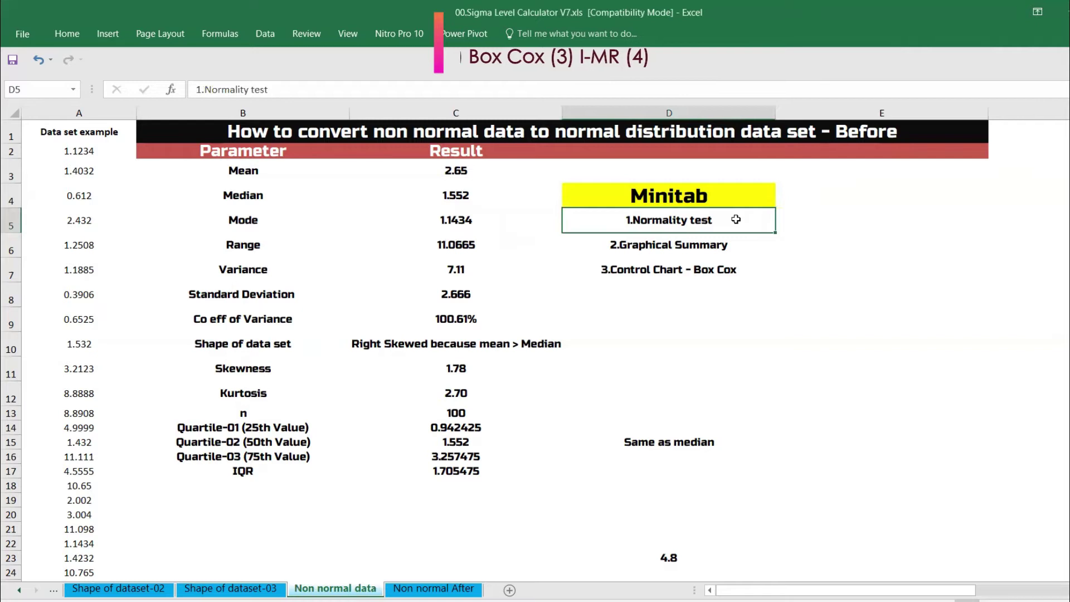
click(703, 247)
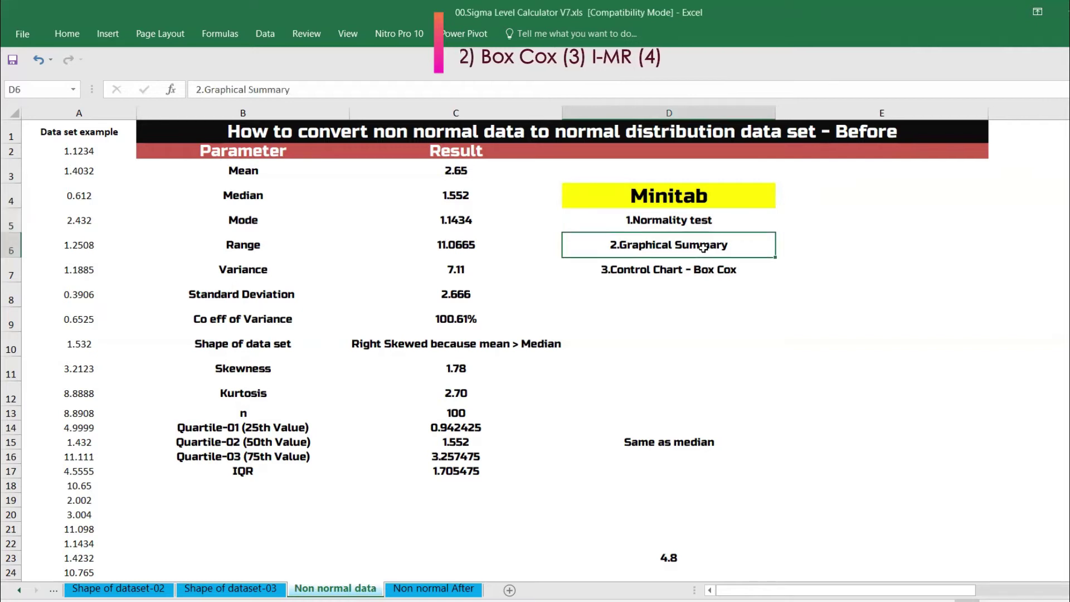
click(701, 268)
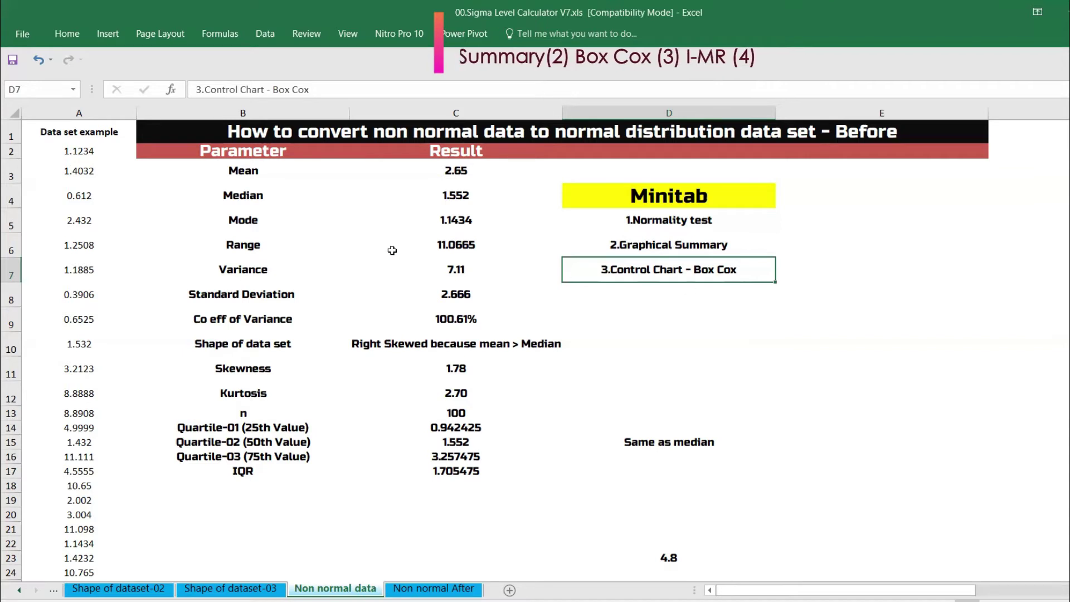
- Select the example data values in column A from cell A2 down to the last entry to inspect the data set
click(85, 152)
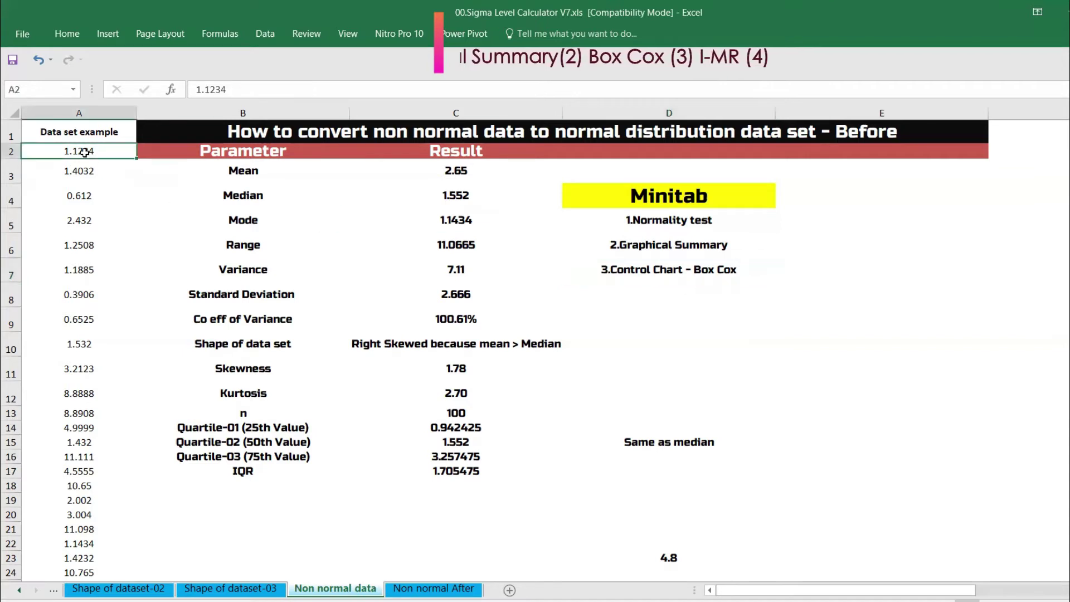
key(ctrl+shift+Down)
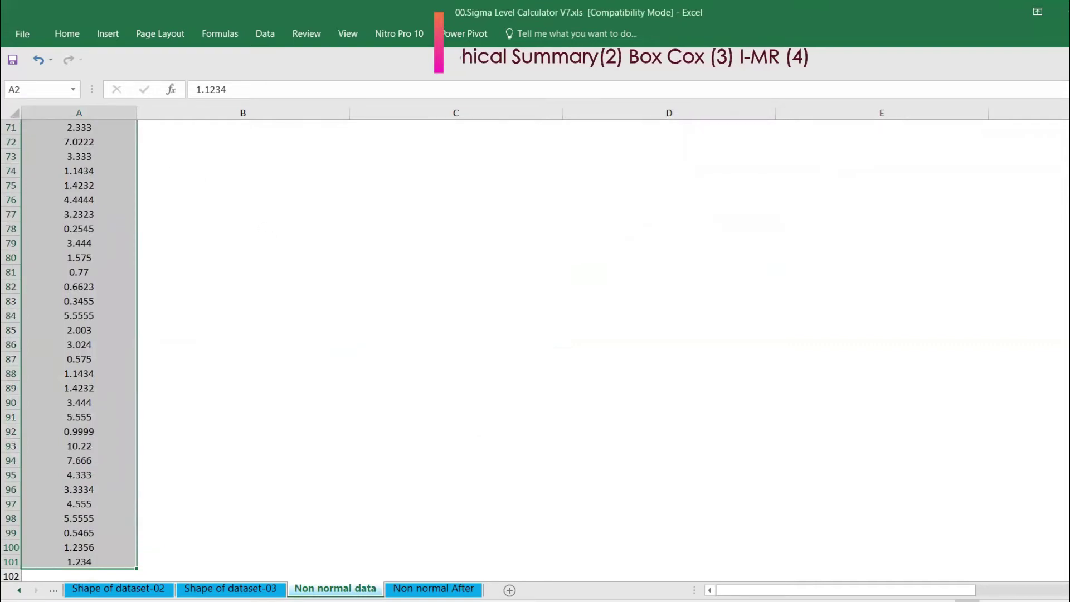
scroll(535, 351, up, 11)
scroll(730, 304, up, 12)
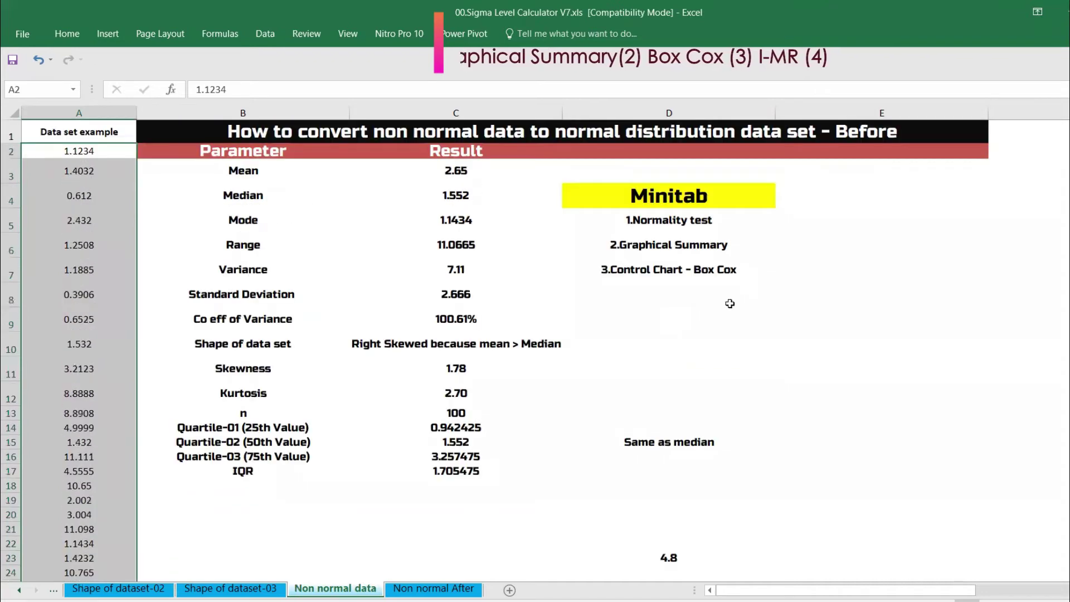
- Examine the result formulas for the mean, median, mode, range, variance and standard deviation
click(464, 170)
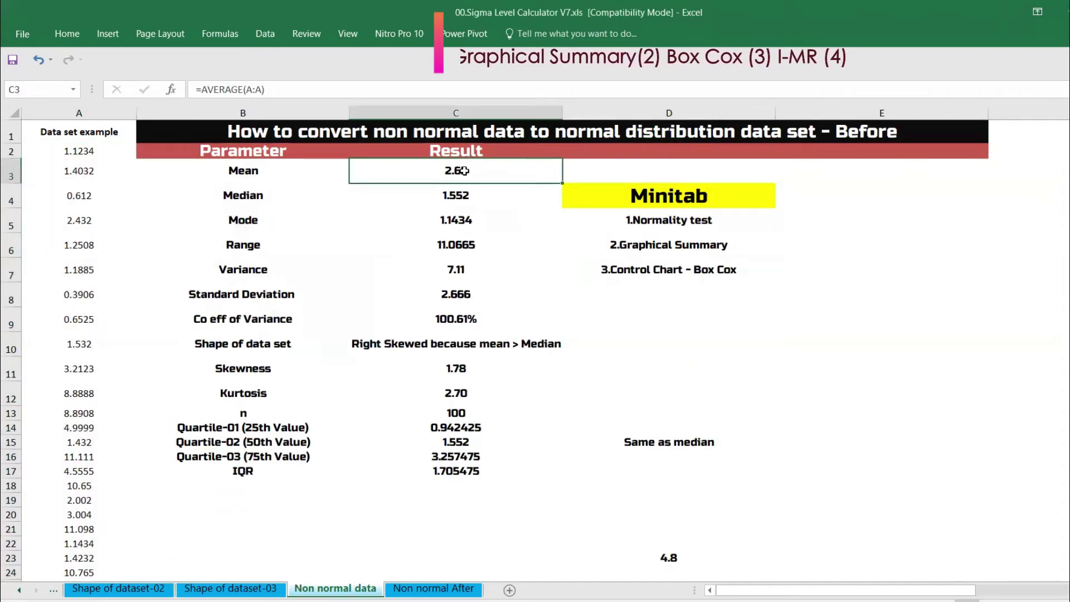
key(Down)
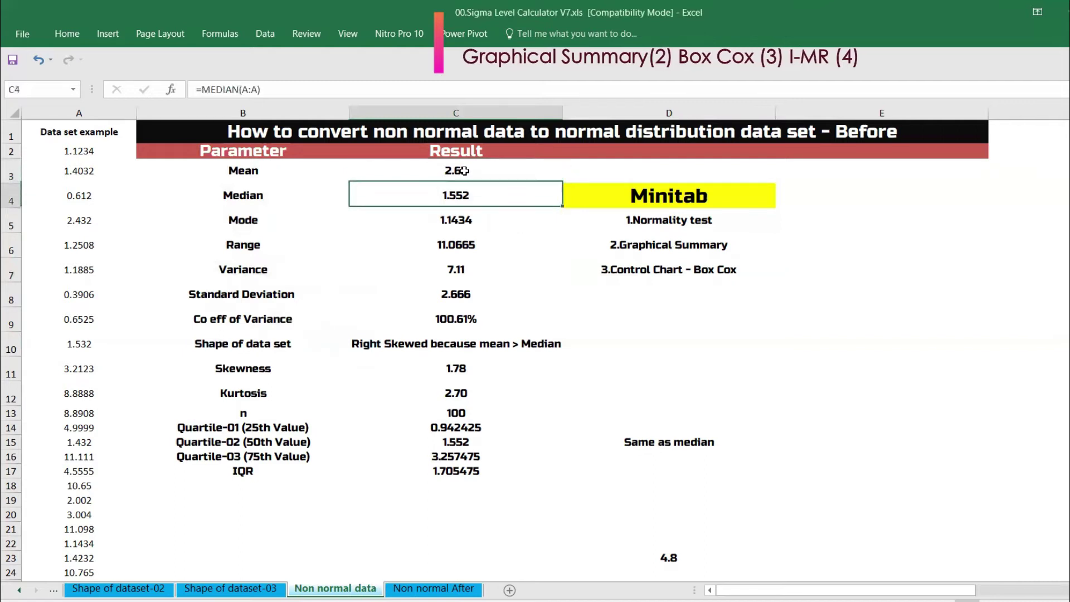
key(Down)
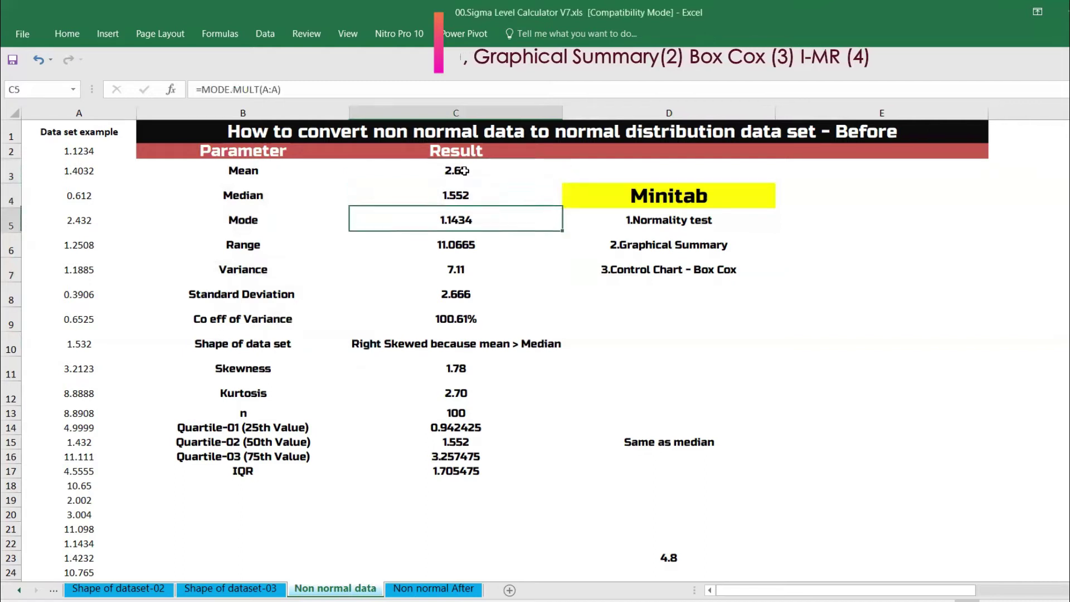
key(Down)
key(Up)
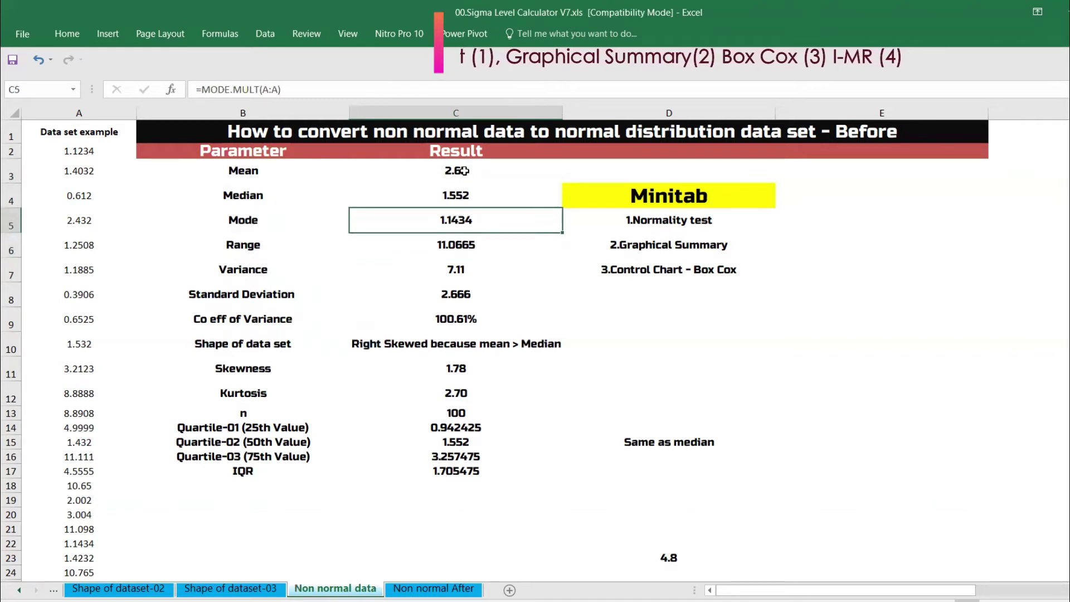
key(Down)
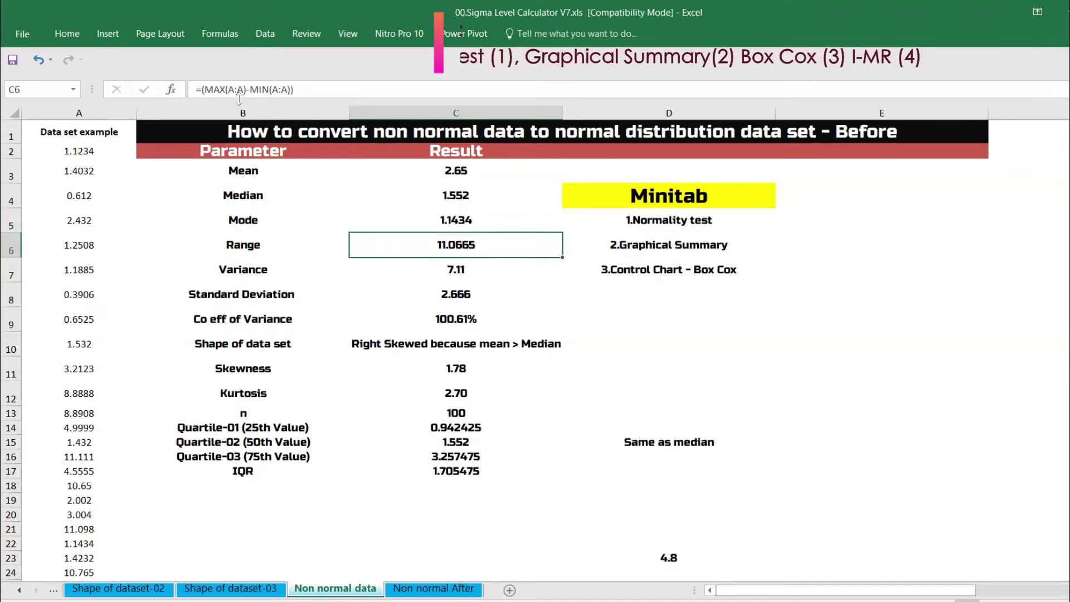
click(447, 263)
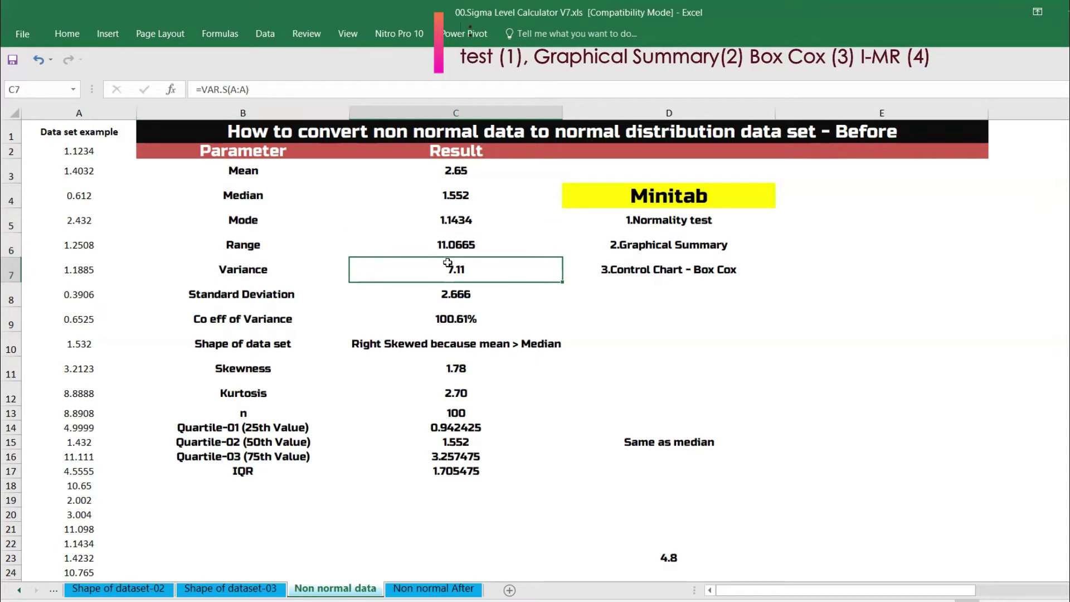
click(457, 295)
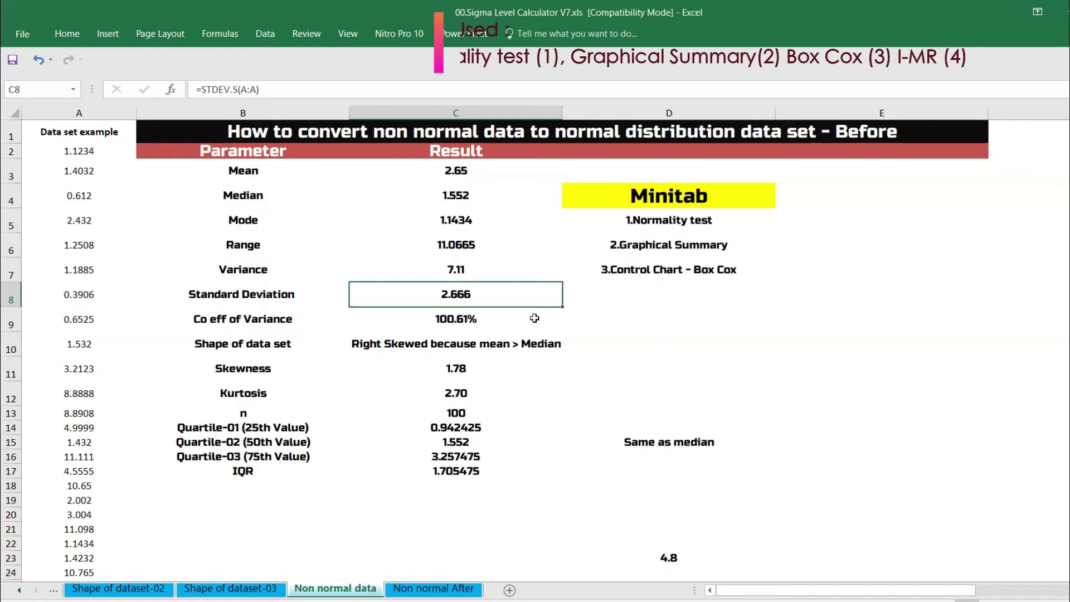
- Check the coefficient of variance formula and compare the mean with the median to assess the shape of the data set
click(503, 319)
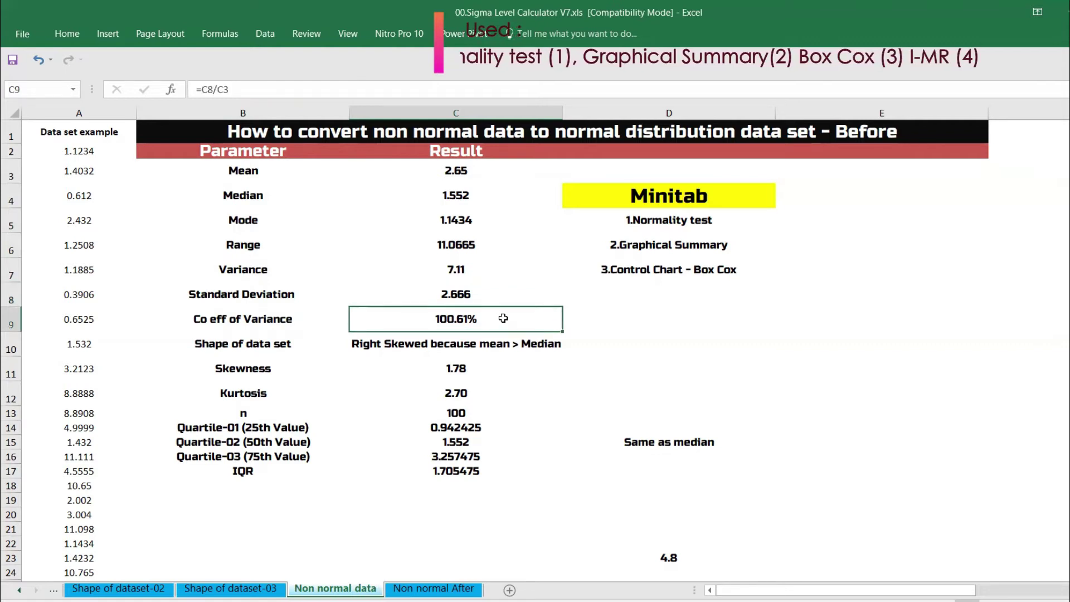
click(500, 343)
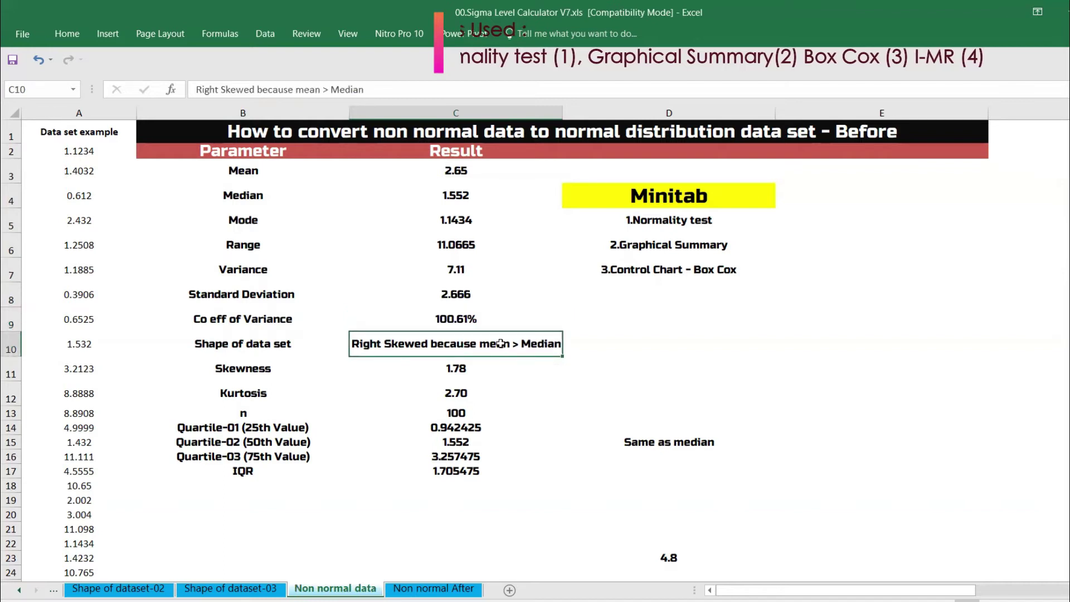
click(471, 179)
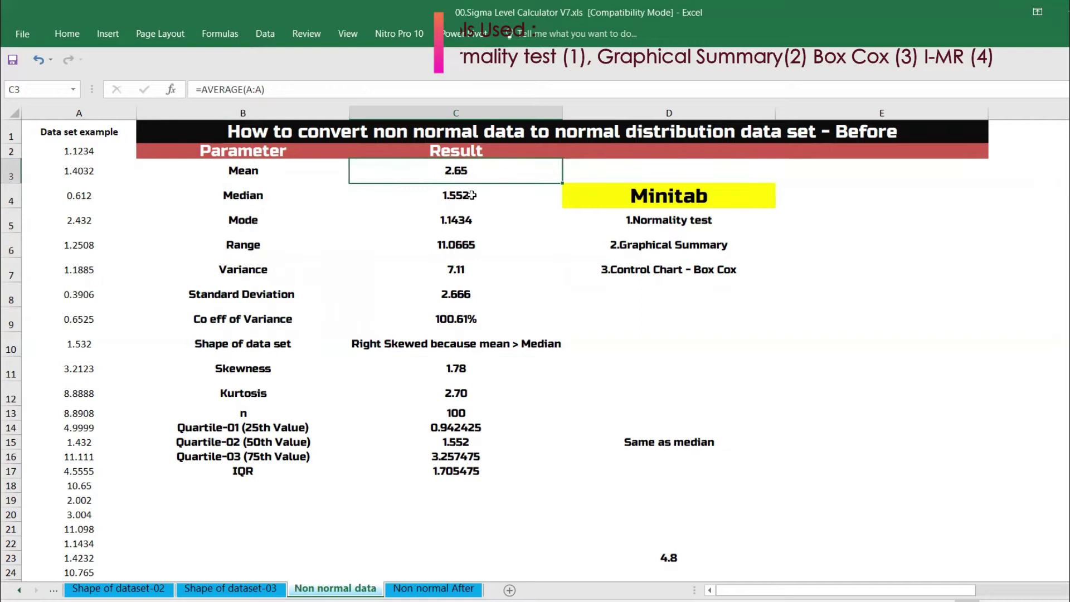
click(472, 198)
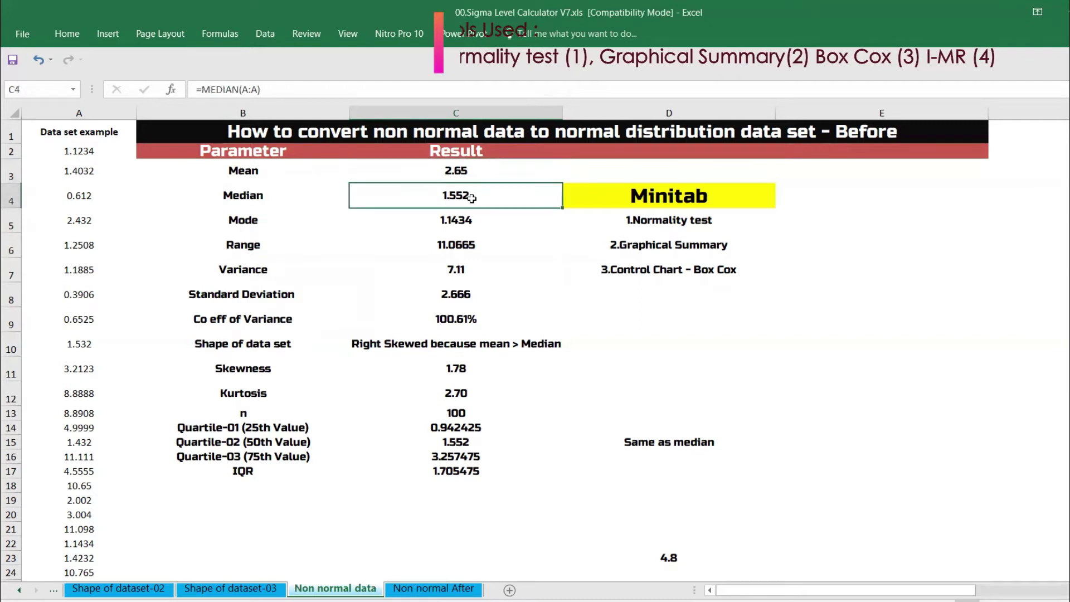
click(486, 341)
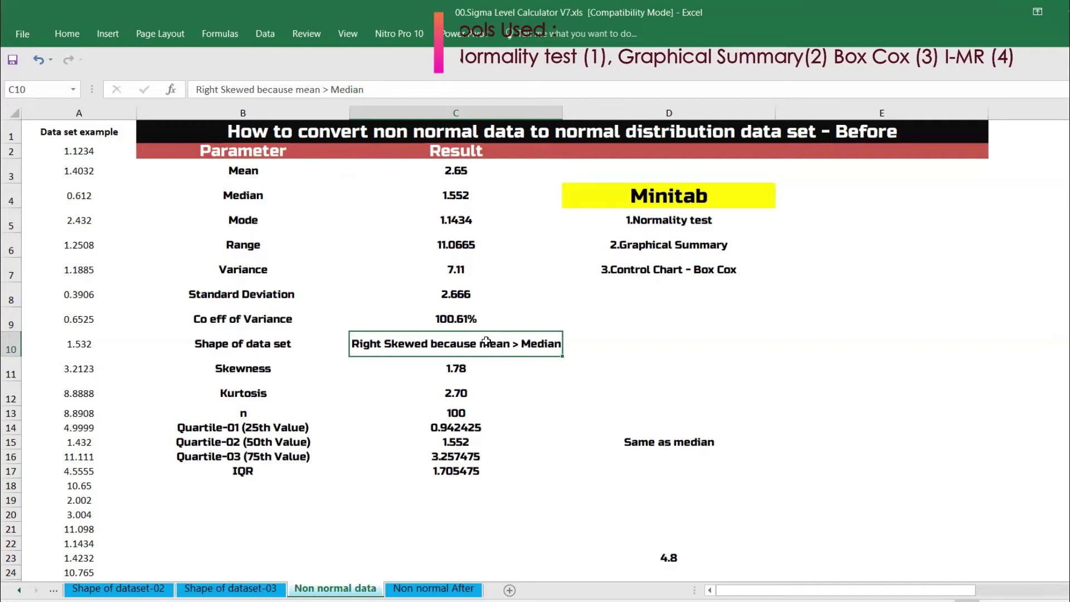
- Examine the formulas for skewness, kurtosis, n, the three quartiles and IQR, and select all parameter names from Mean to IQR
click(463, 372)
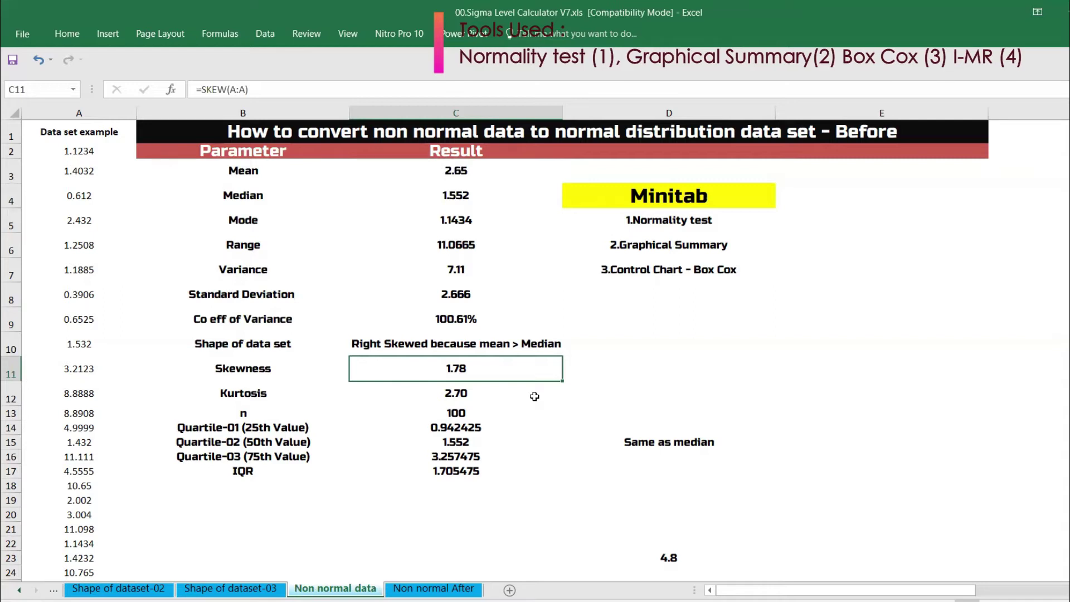
click(509, 390)
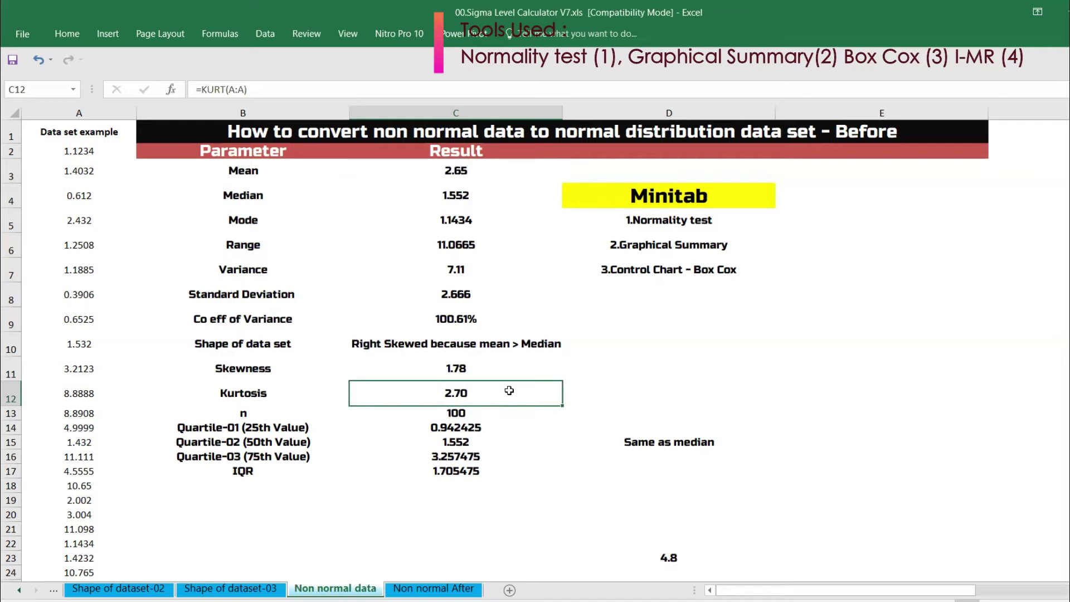
click(482, 415)
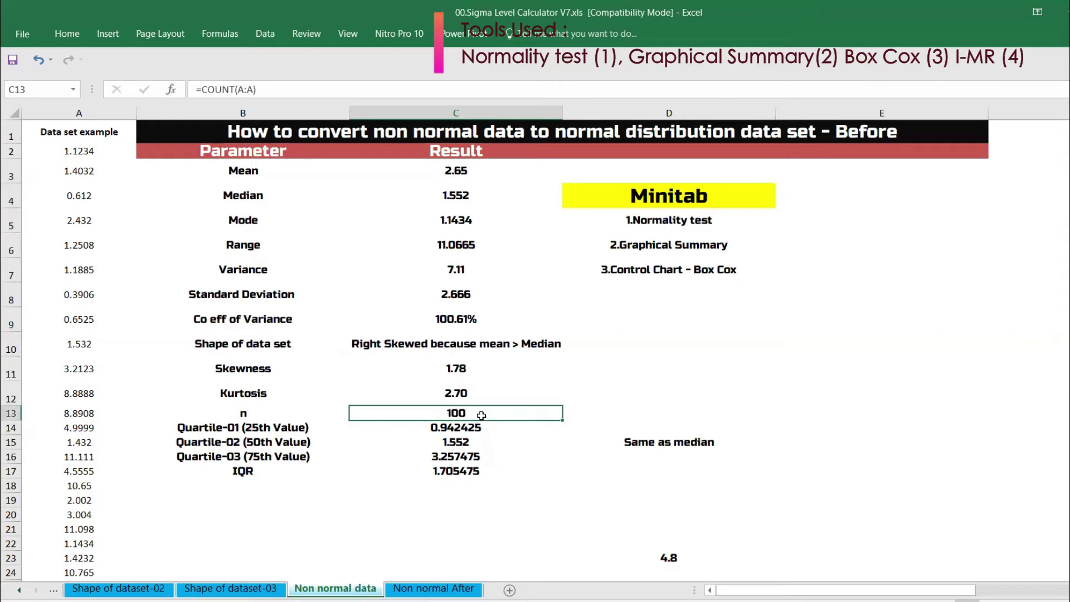
key(Down)
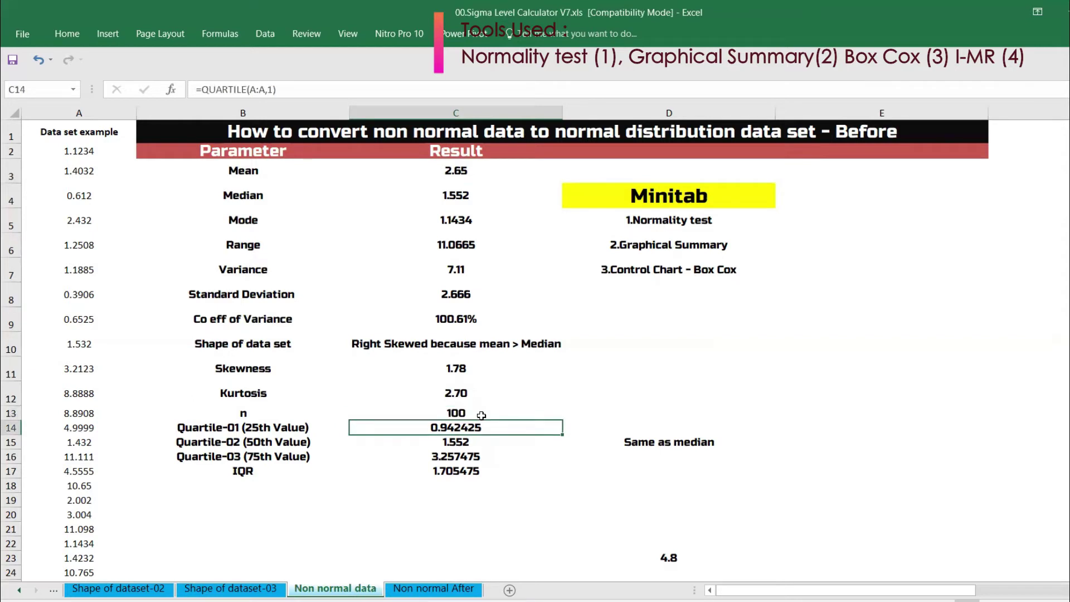
key(Down)
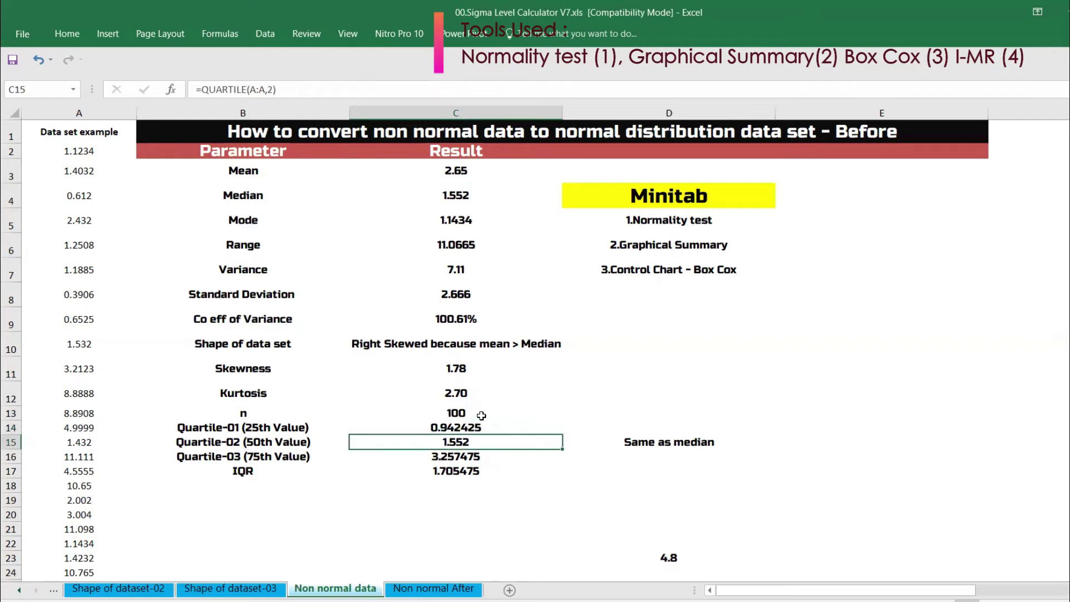
key(Down)
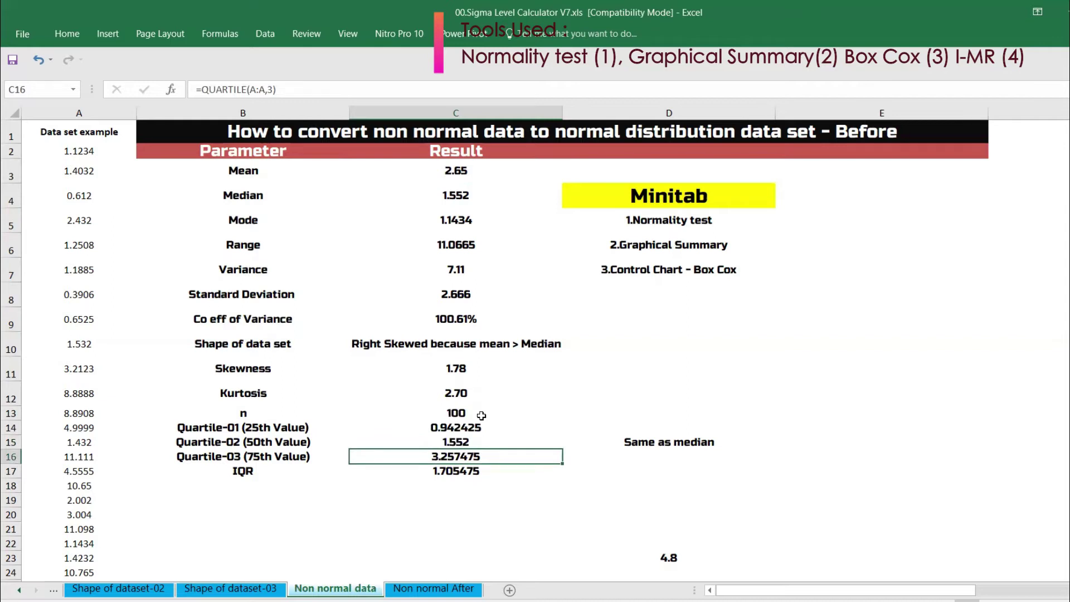
key(Down)
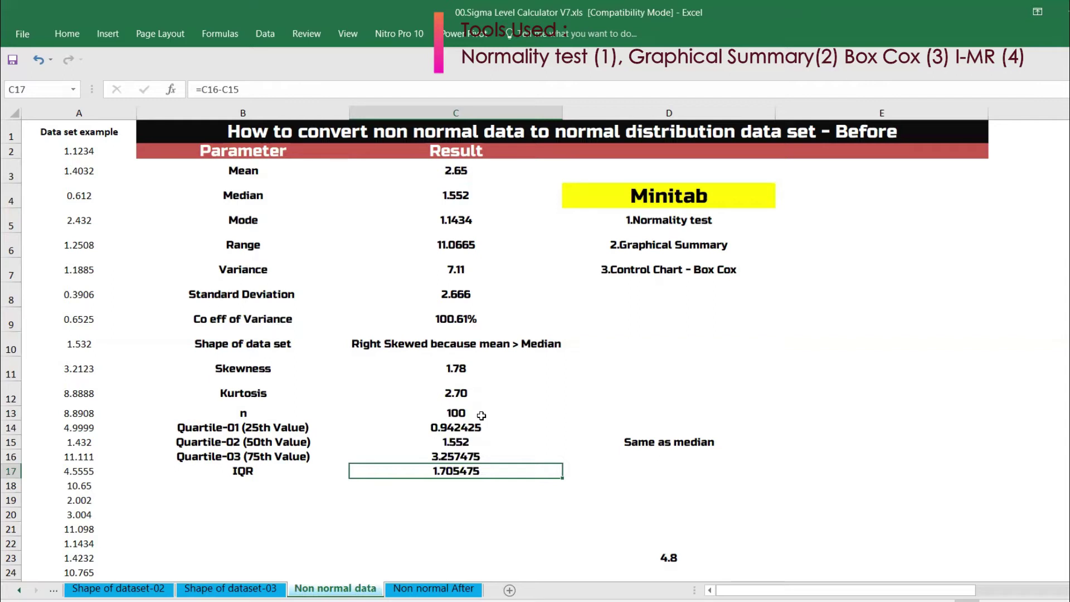
click(272, 188)
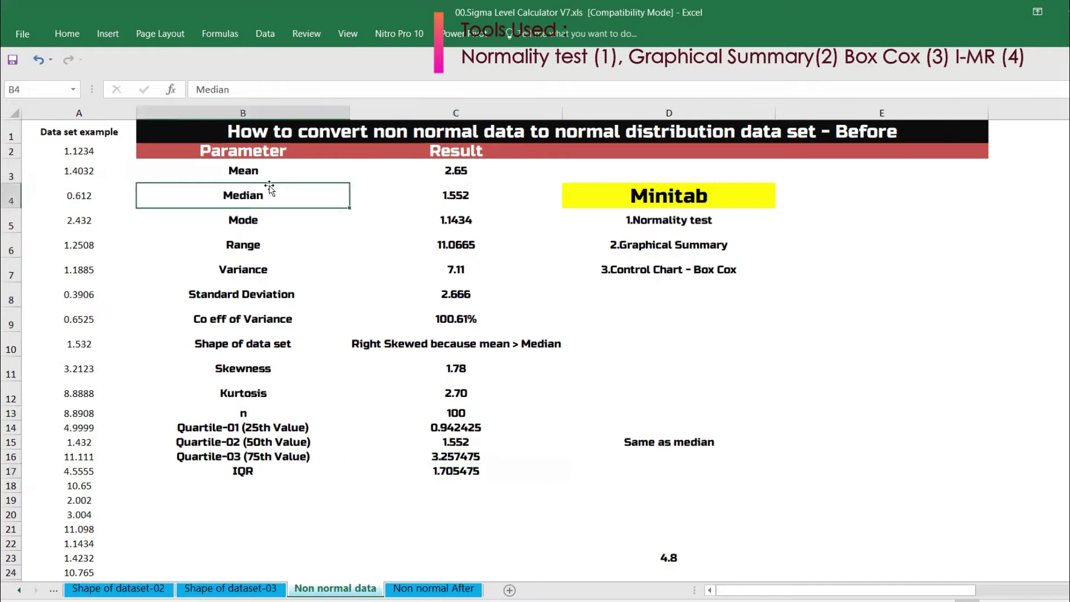
drag(269, 172, 277, 465)
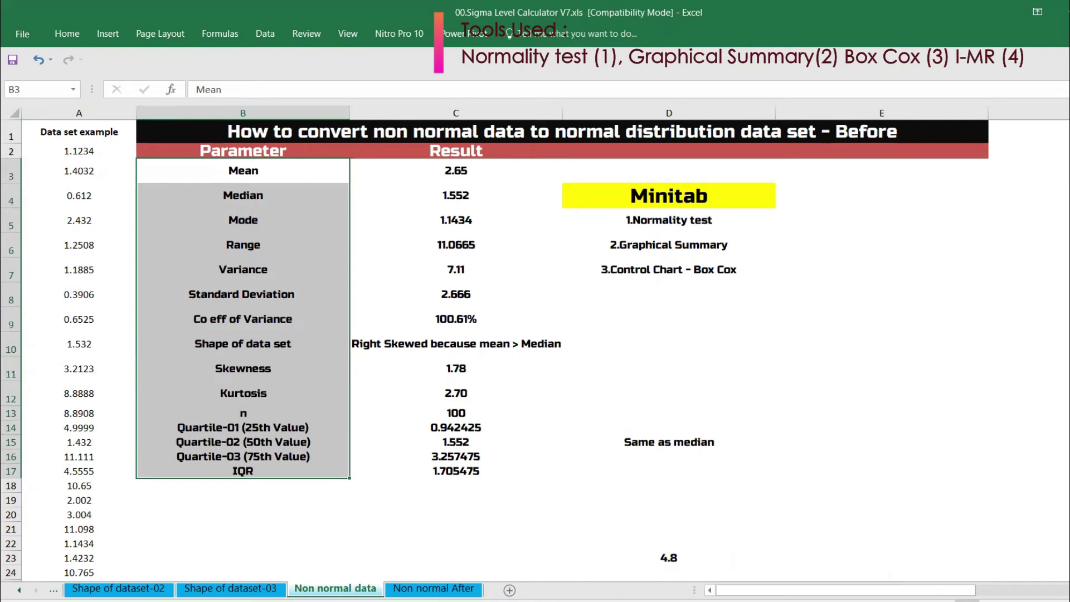
- Switch to Minitab and try to clear the row 1 entry of the Data set example column
key(alt+Tab)
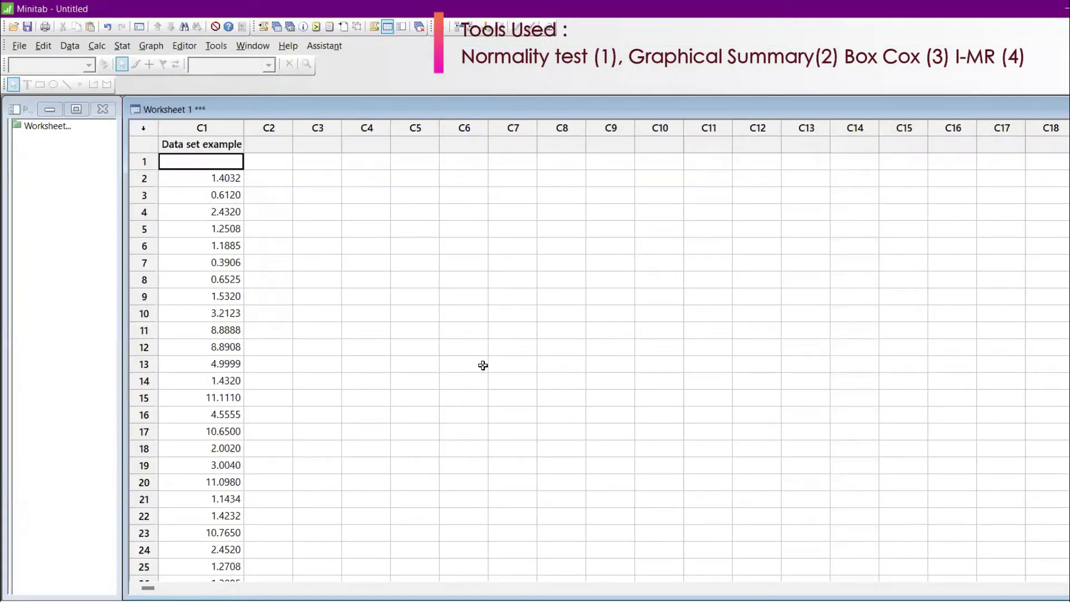
text(1.1234)
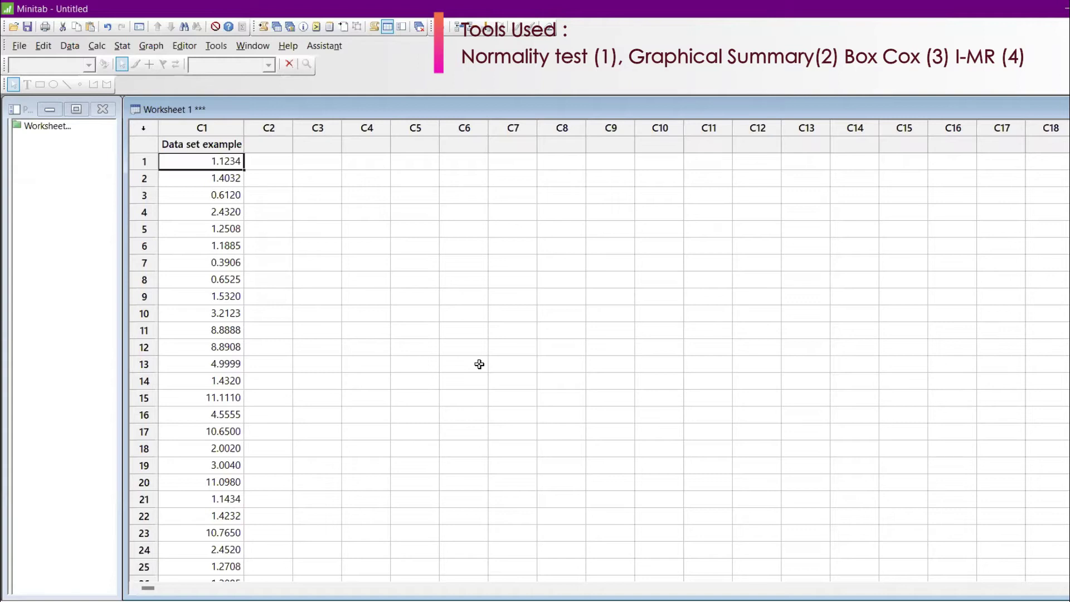
key(BackSpace)
key(BackSpace)
key(BackSpace)
key(BackSpace)
key(BackSpace)
key(BackSpace)
key(Return)
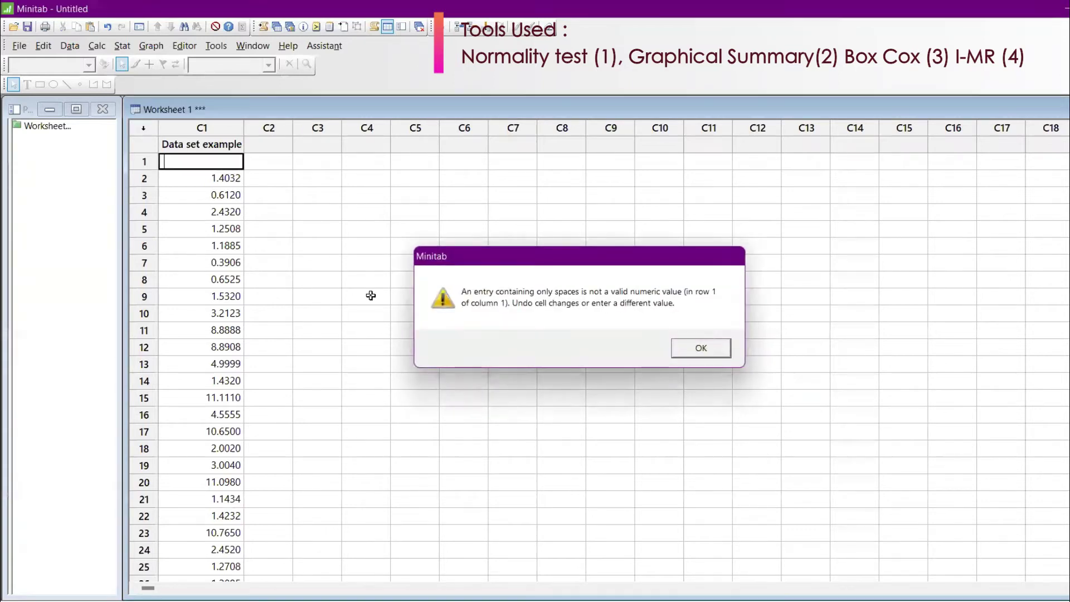
key(Return)
key(Return)
key(Return)
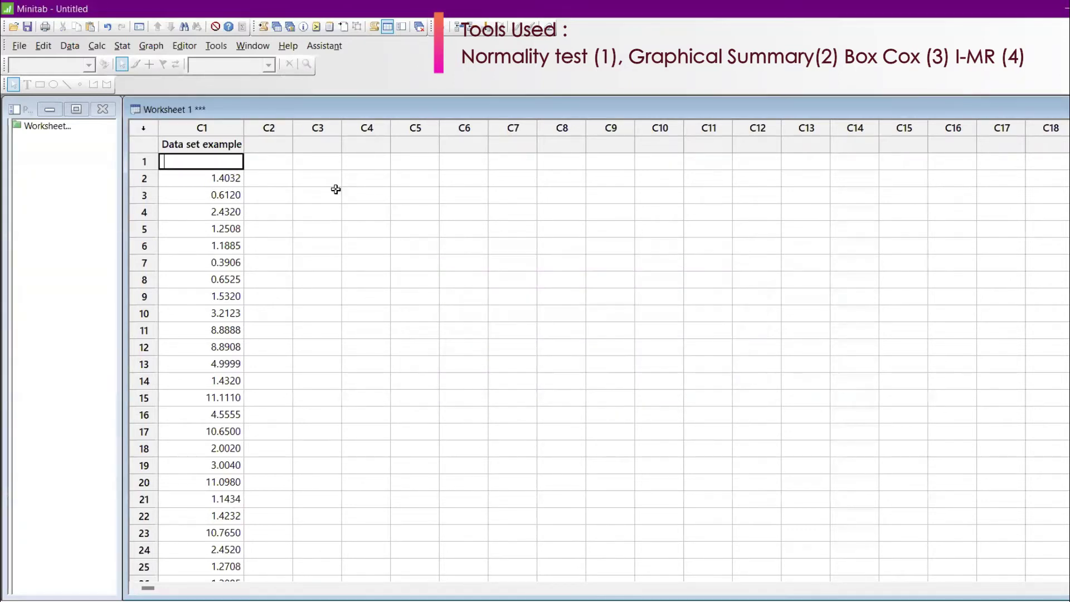
- Switch to Excel and copy the entire Data set example column A from the Non normal data sheet
key(alt+Tab)
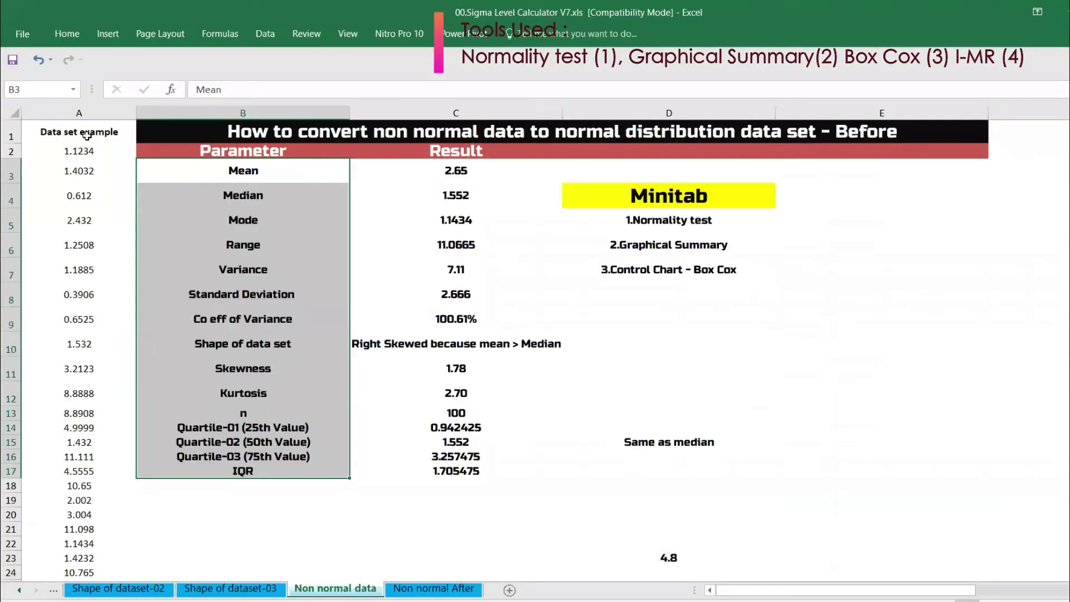
click(87, 113)
key(ctrl+c)
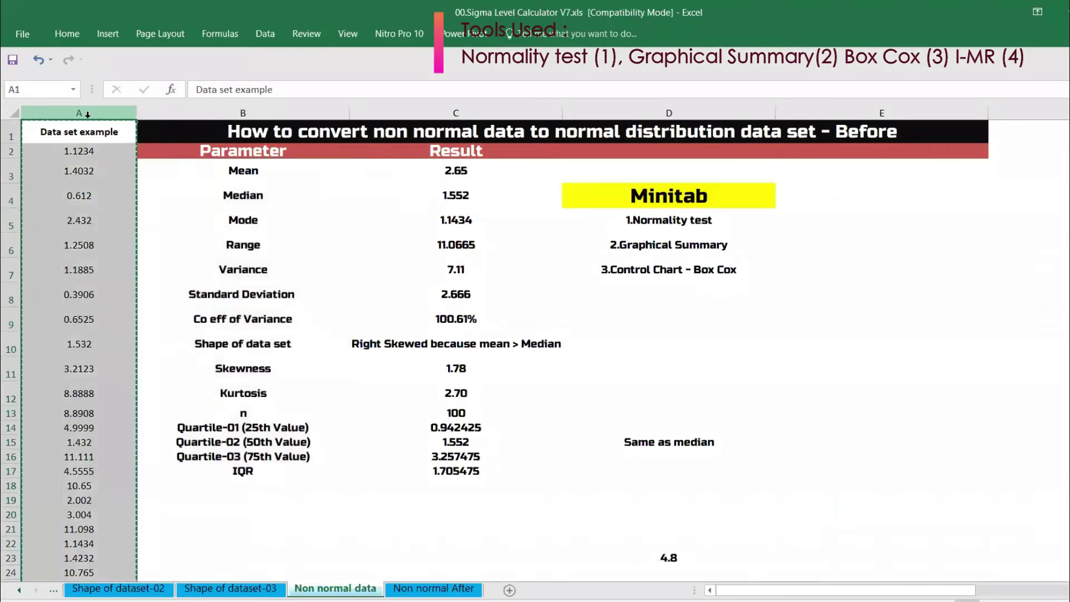
- Switch to Minitab, dismiss the invalid entry warning and cancel the edit in row 1 of the Data set example column
key(alt+Tab)
click(260, 129)
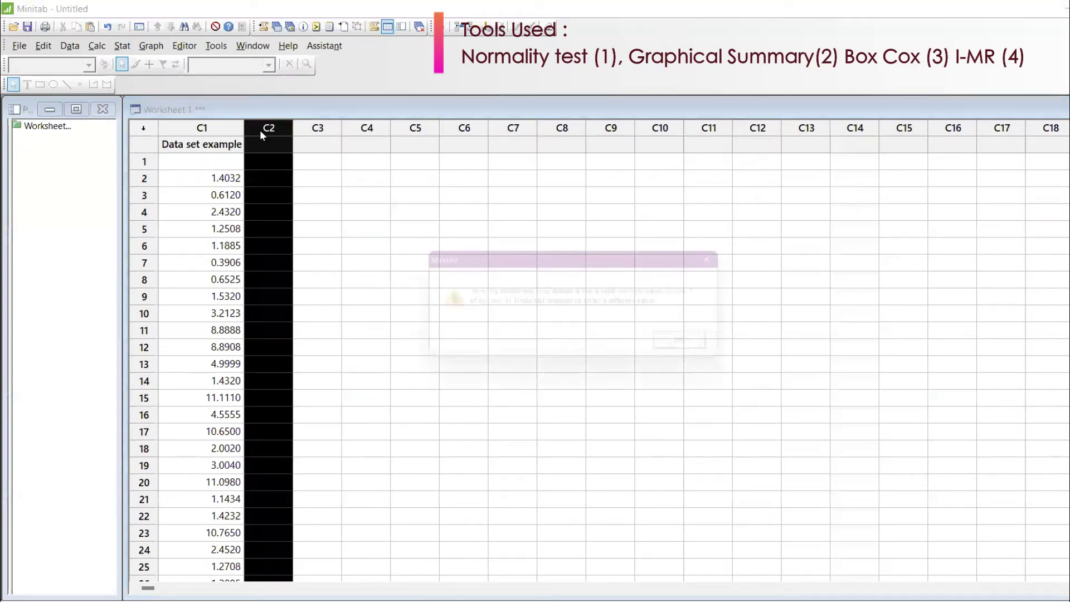
key(Return)
click(248, 153)
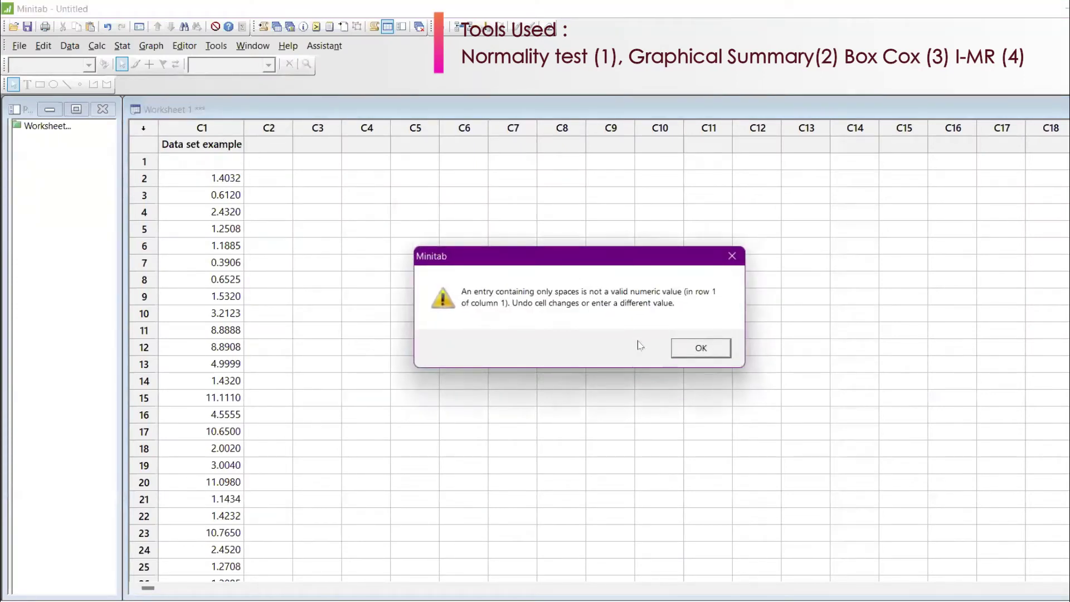
click(696, 347)
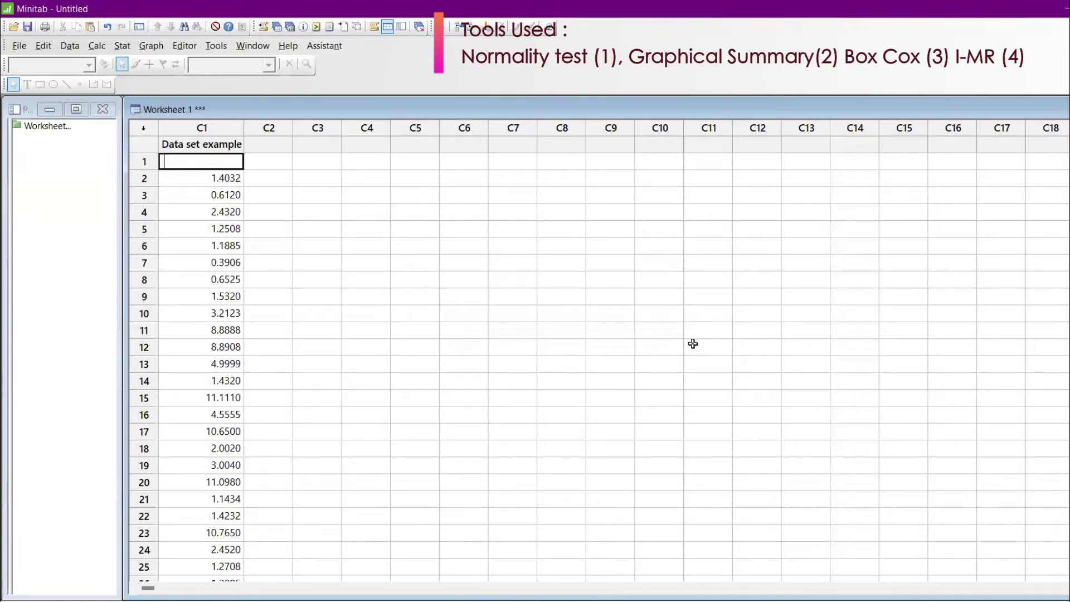
key(Escape)
click(280, 171)
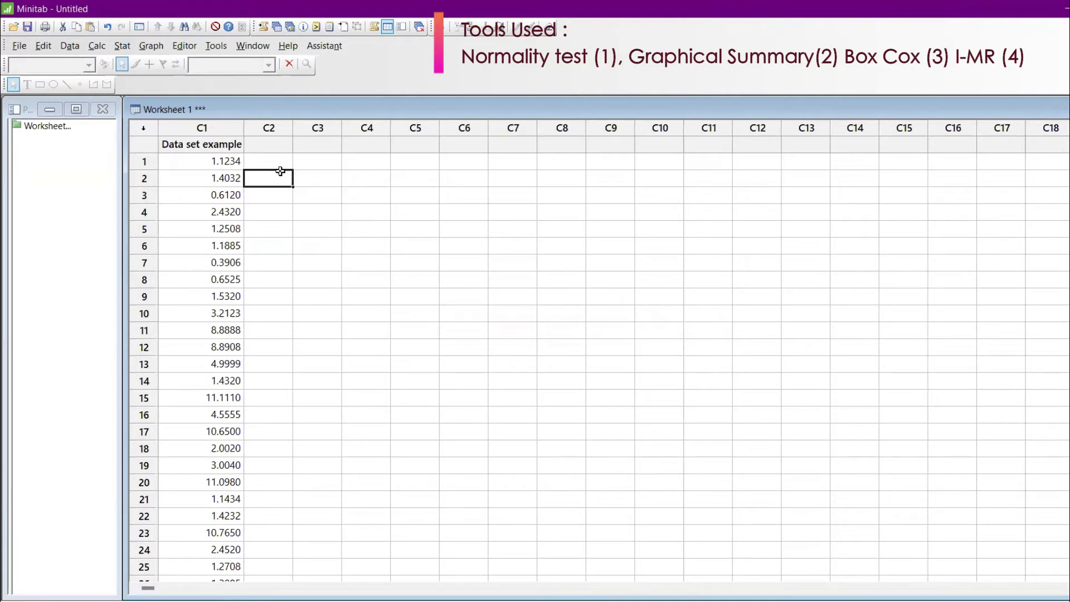
- Examine the Data set example column in the Minitab worksheet from its first entry to its last
key(alt+Tab)
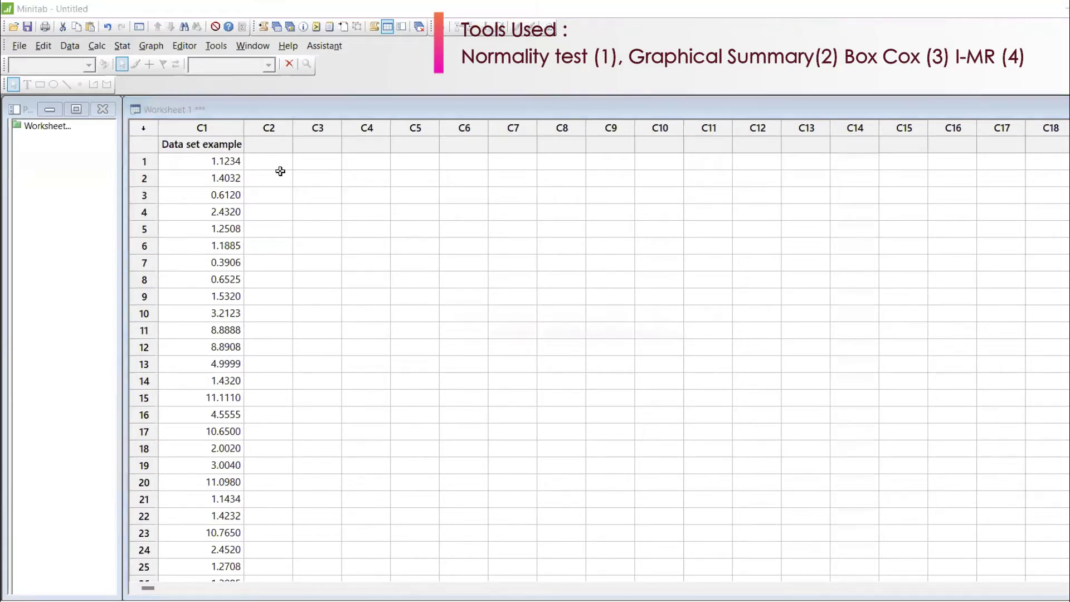
key(alt+Tab)
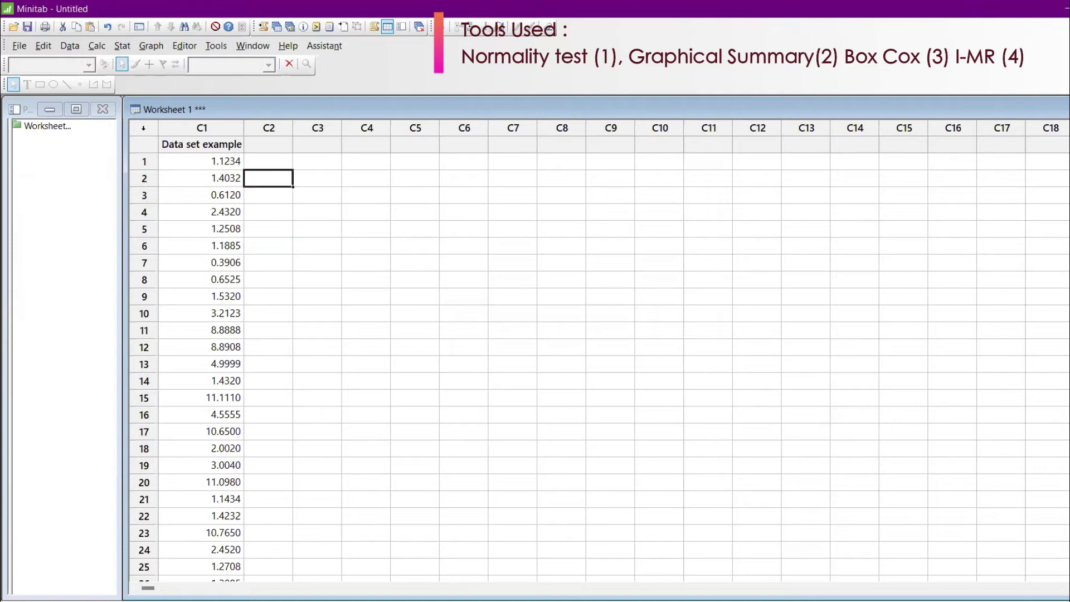
scroll(571, 337, down, 11)
click(225, 429)
key(Return)
key(Down)
key(Down)
key(Down)
key(Down)
key(Down)
key(Down)
key(Down)
key(Down)
key(Down)
key(Down)
key(Down)
key(Down)
key(Down)
key(Down)
key(Down)
key(Down)
key(Down)
key(Down)
key(Down)
key(Down)
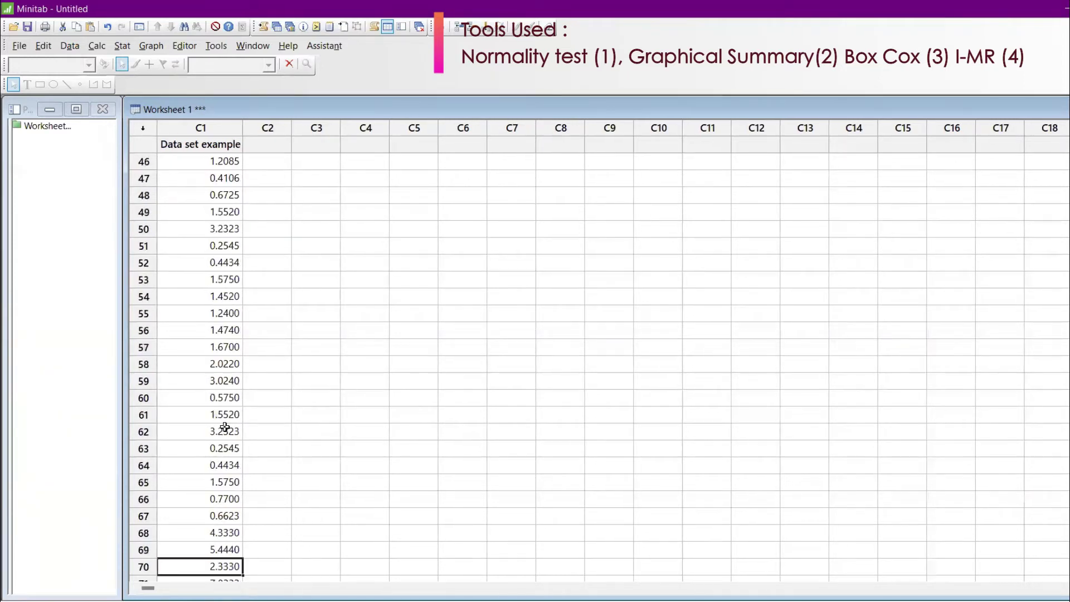
key(Down)
key(Down)
key(Down)
key(Down)
key(Down)
key(Down)
key(Down)
key(Down)
key(Down)
key(Down)
key(Down)
key(Down)
key(Down)
key(Down)
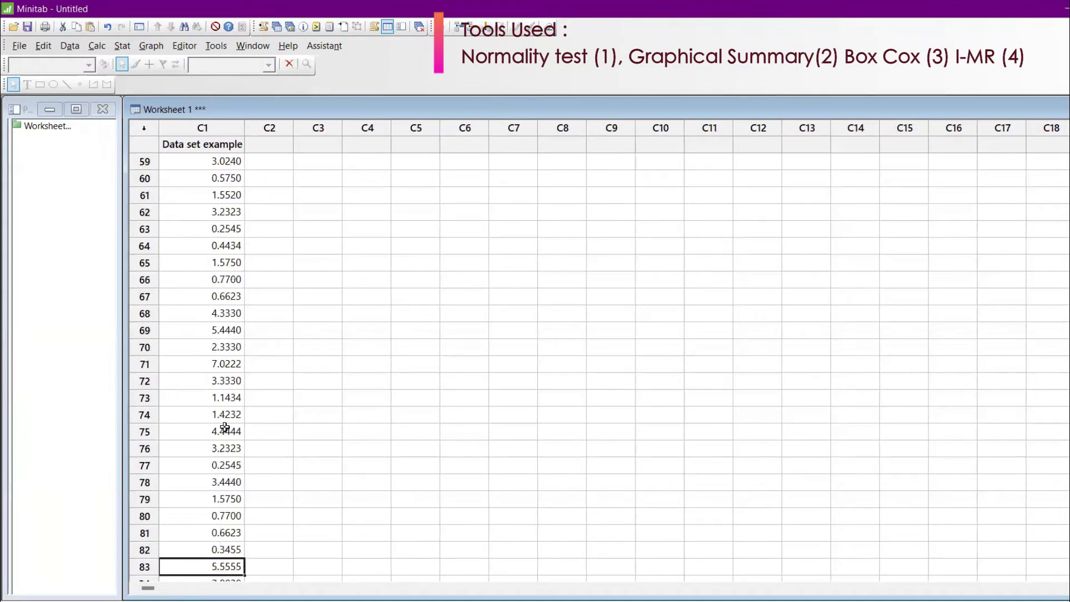
key(Down)
key(Down)
key(Down)
key(Down)
key(Down)
key(Down)
key(Down)
key(Down)
key(Down)
key(Down)
key(Down)
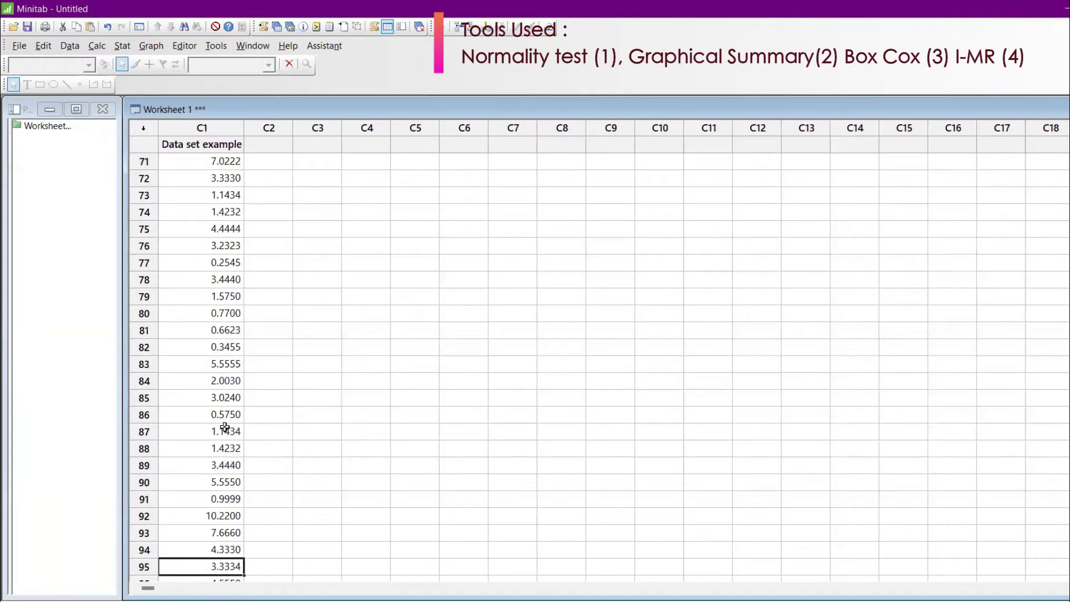
key(Down)
key(Up)
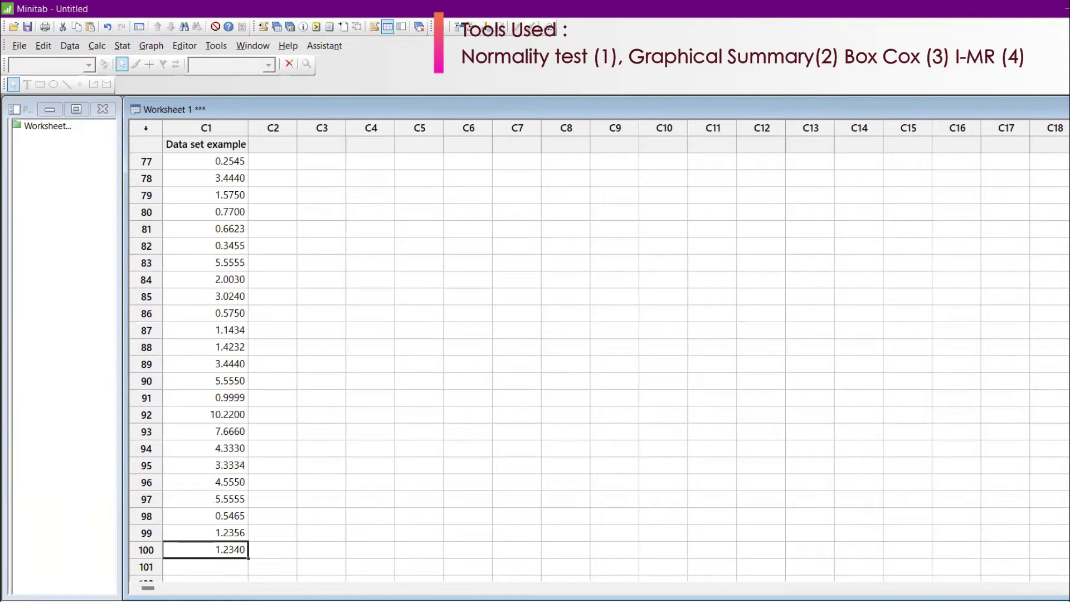
key(ctrl+Home)
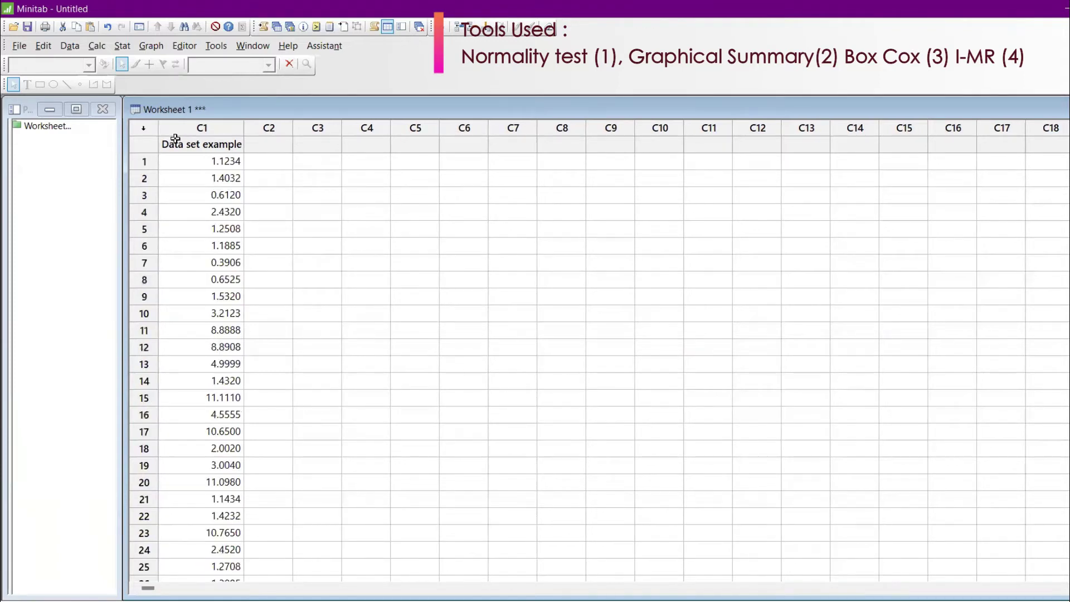
click(150, 143)
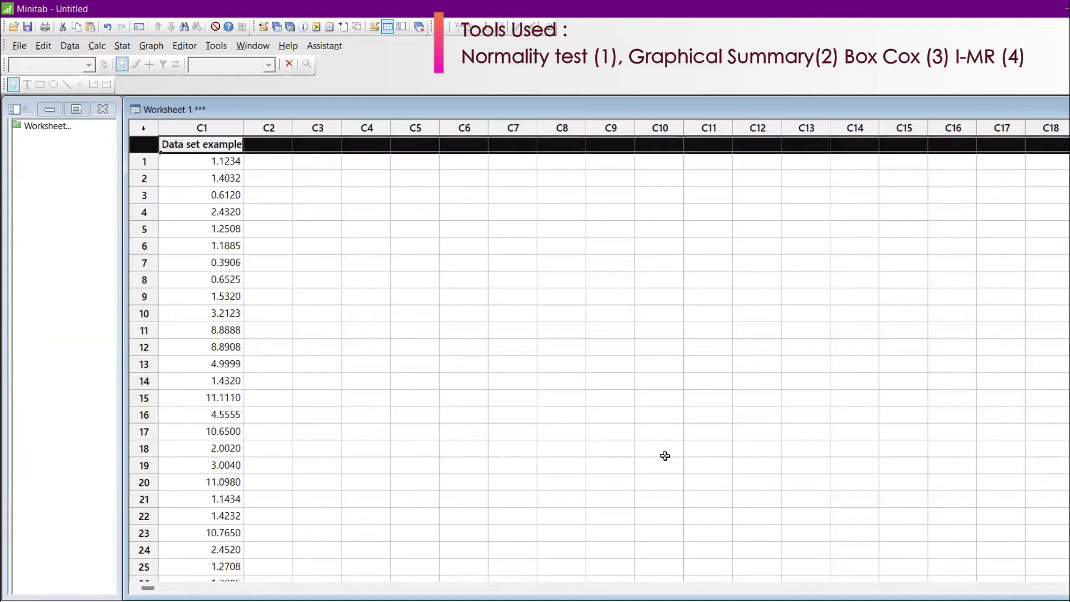
- Switch to Excel and check the Data set example values in column A of the Non normal data sheet down to the last one
key(alt+Tab)
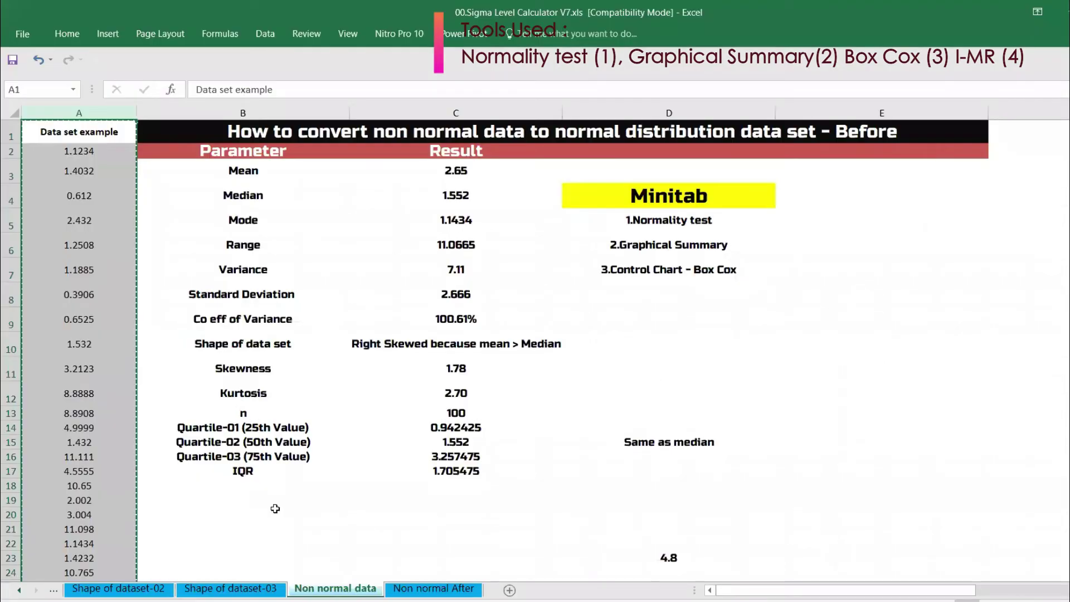
click(71, 135)
click(82, 272)
key(Down)
key(Down)
key(Down)
key(Down)
key(Down)
key(Down)
key(Down)
key(Down)
key(Down)
key(Down)
key(Down)
key(Down)
key(Down)
key(Down)
key(Down)
key(Down)
key(Down)
key(Down)
key(Down)
key(Down)
key(Down)
key(Down)
key(Down)
key(Down)
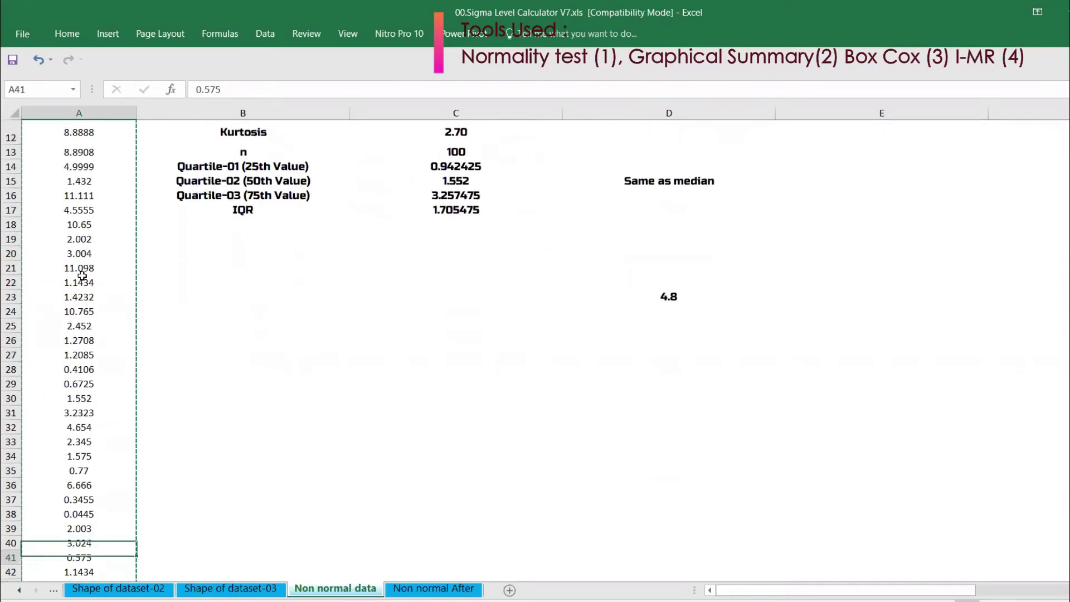
key(Down)
key(Down)
key(Down)
key(Down)
key(Down)
key(Down)
key(Down)
key(Down)
key(Down)
key(Down)
key(Down)
key(Down)
key(Down)
key(Down)
key(Down)
key(Down)
key(Down)
key(Down)
key(Down)
key(Down)
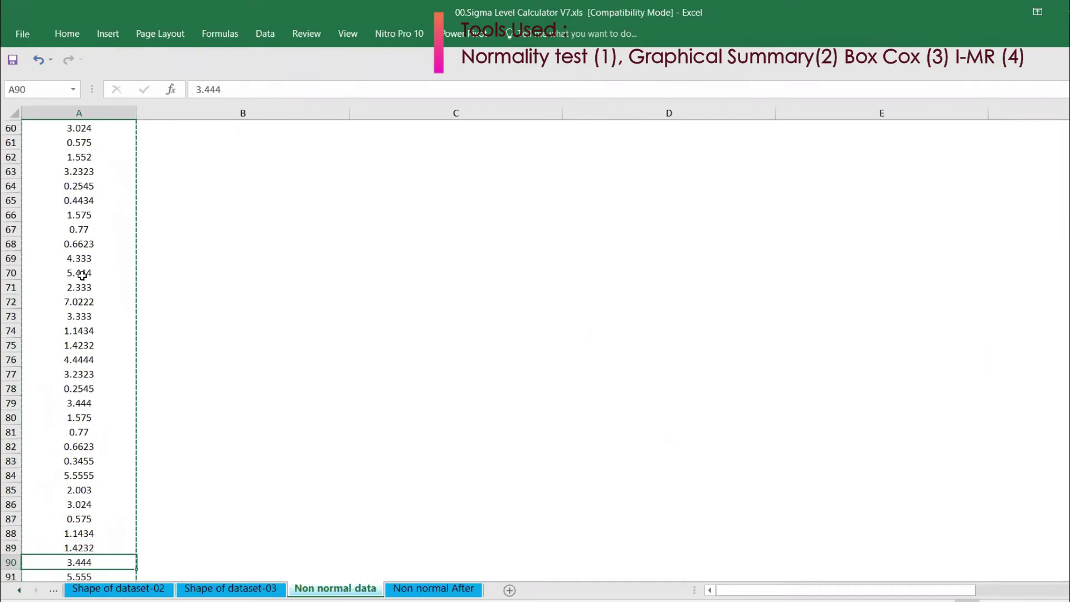
key(Down)
key(Down)
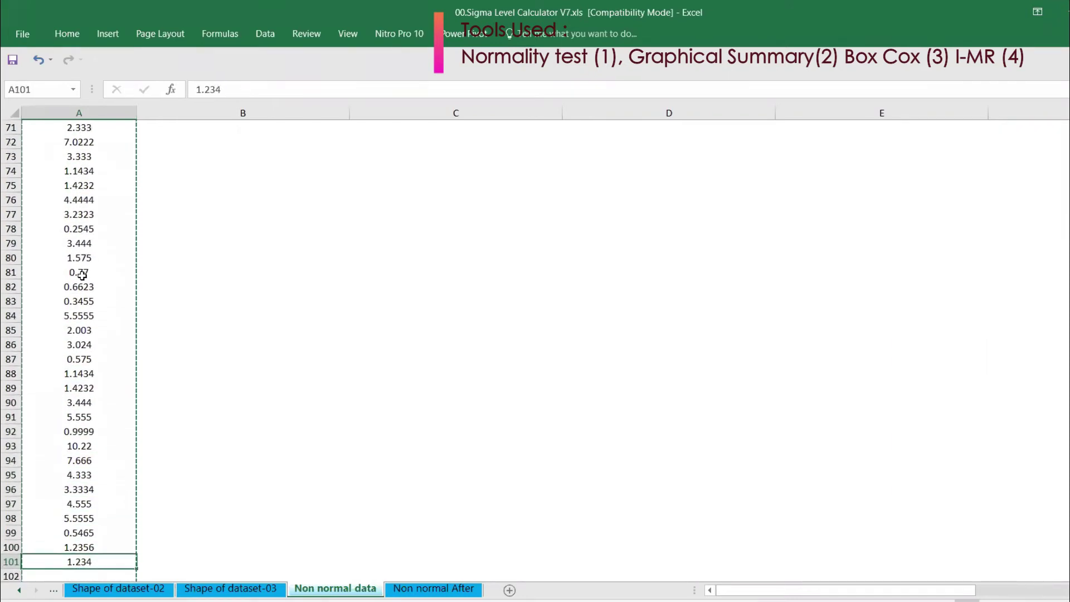
key(Up)
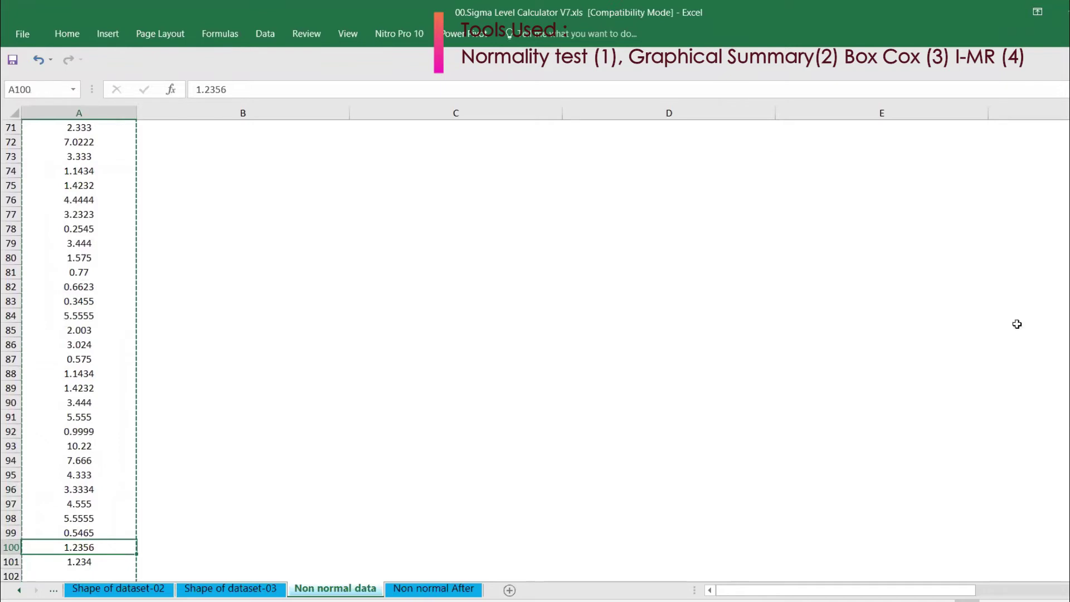
scroll(535, 345, up, 20)
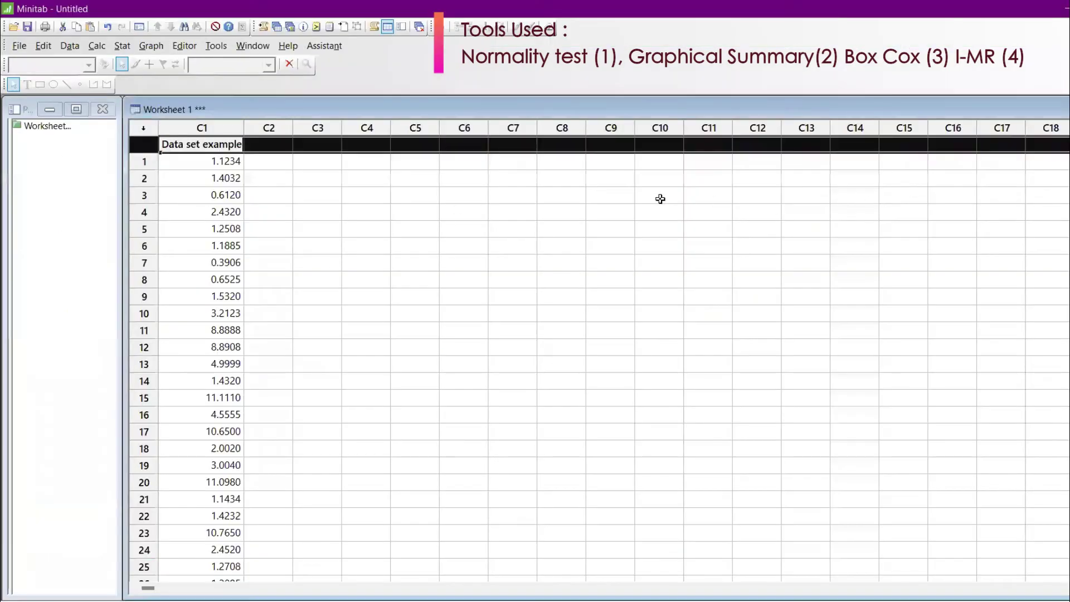
- Switch to Minitab and run an Anderson-Darling Normality Test on Data set example, titled "Normality test", and show the worksheet behind the plot
click(287, 188)
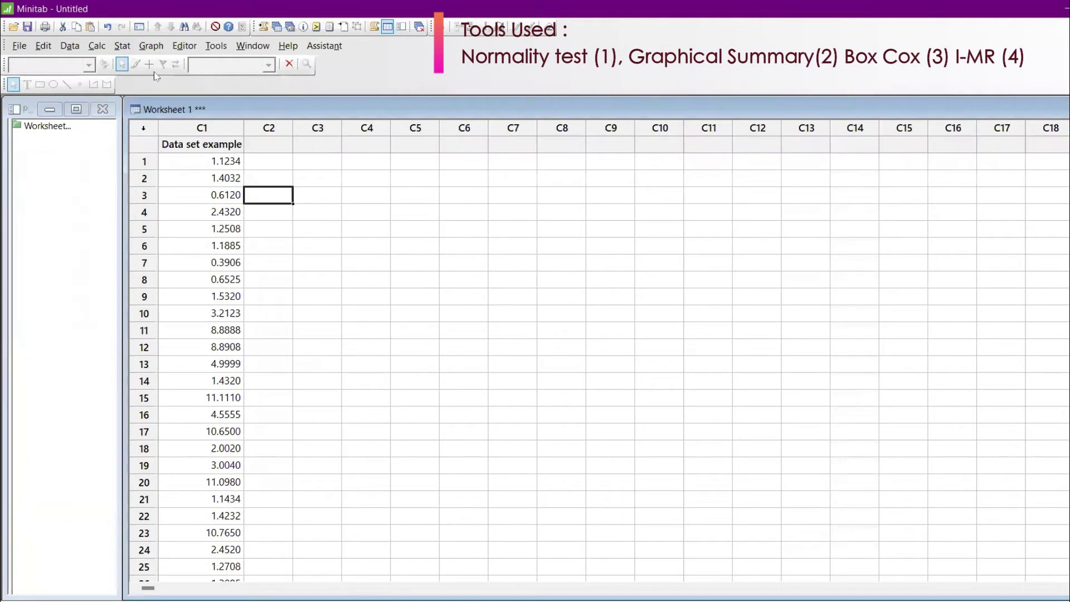
click(122, 46)
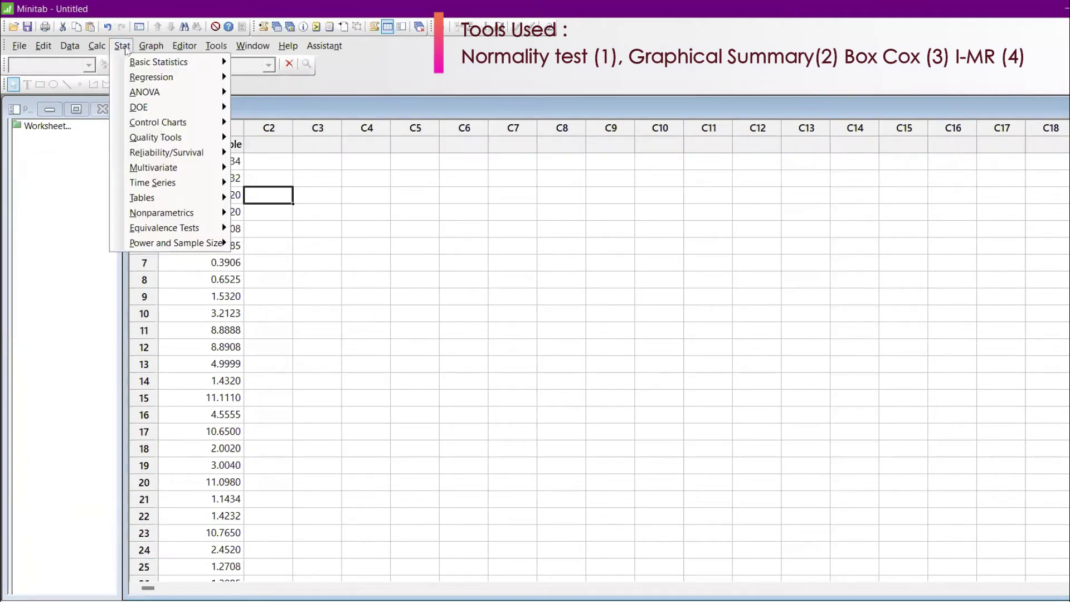
mouse_move(134, 61)
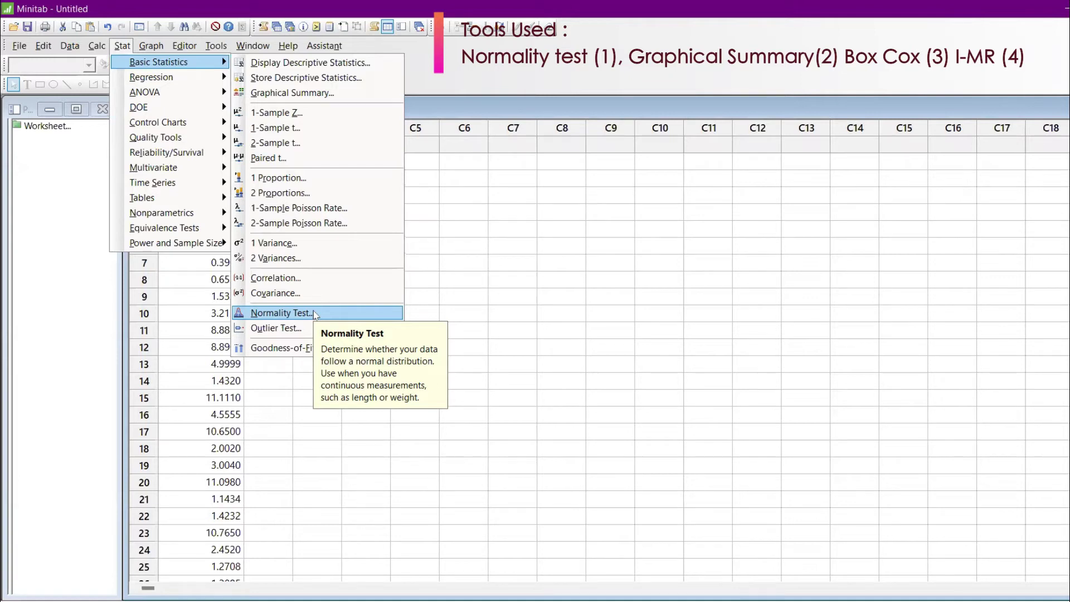
click(281, 313)
click(479, 229)
double_click(476, 230)
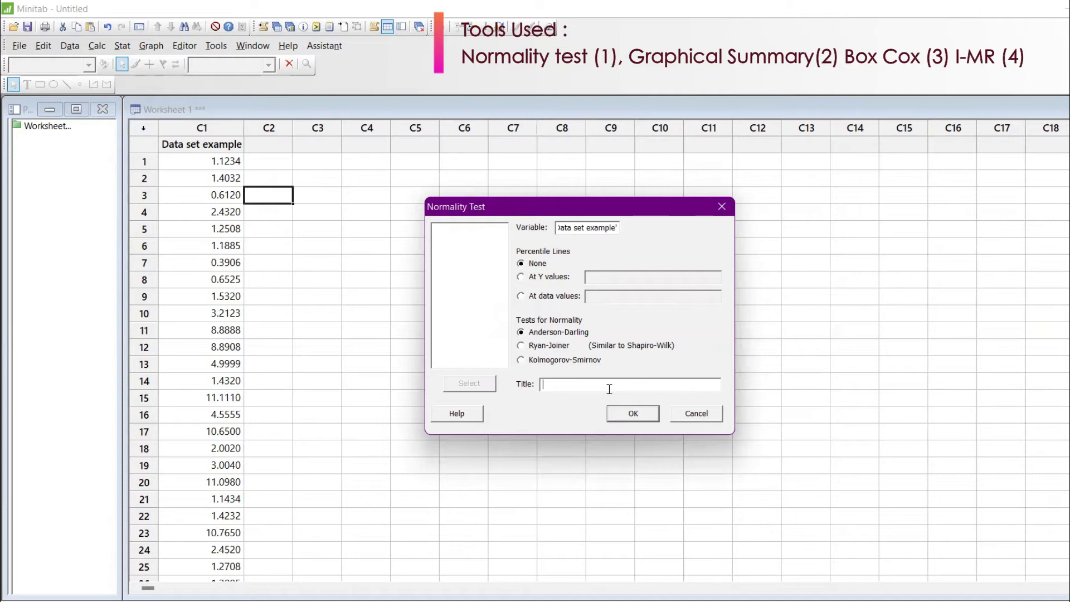
text(Normality test)
click(653, 413)
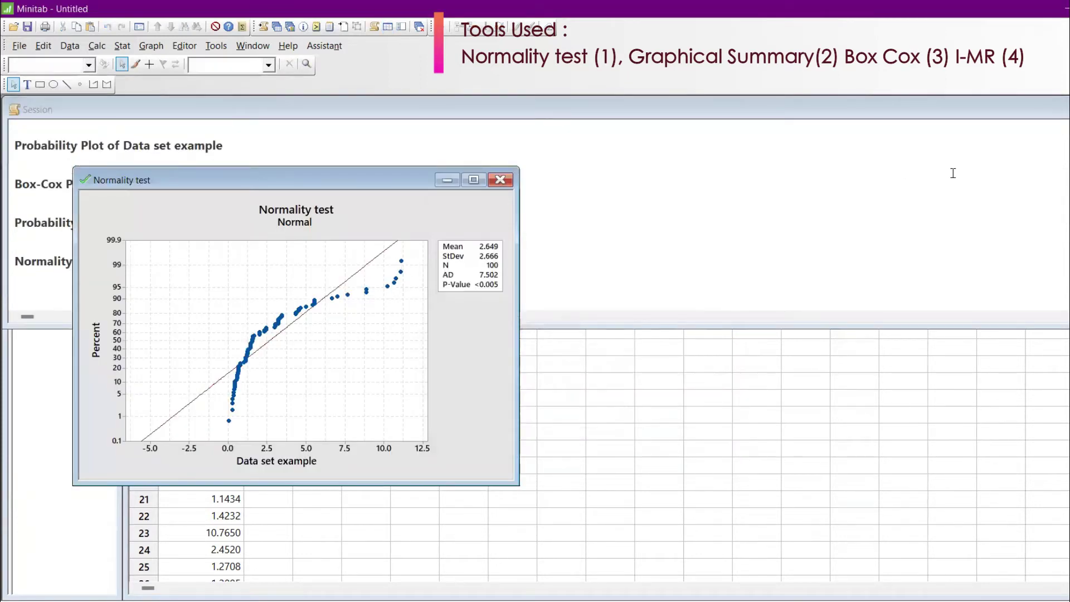
key(ctrl+d)
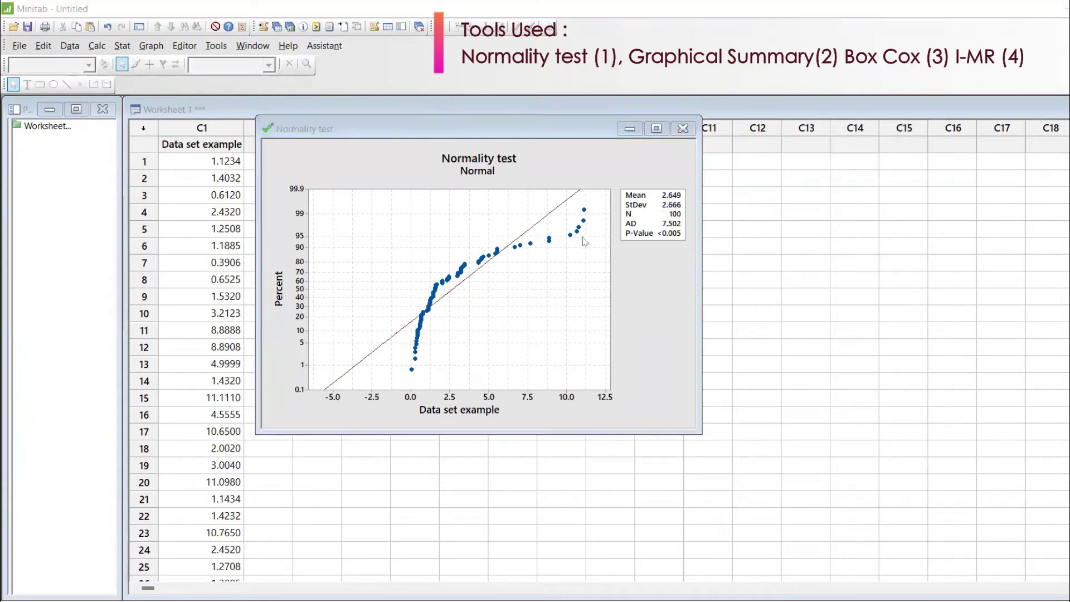
- Switch to Excel and compare the standard deviation, mean and median results with the statistics on the Minitab normality plot
key(alt+Tab)
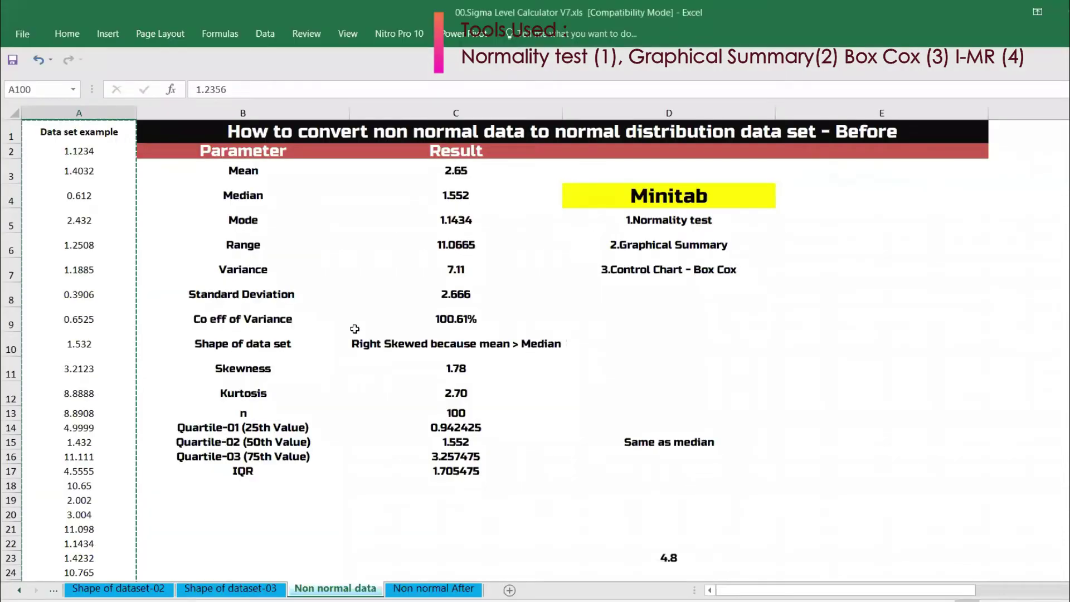
click(465, 295)
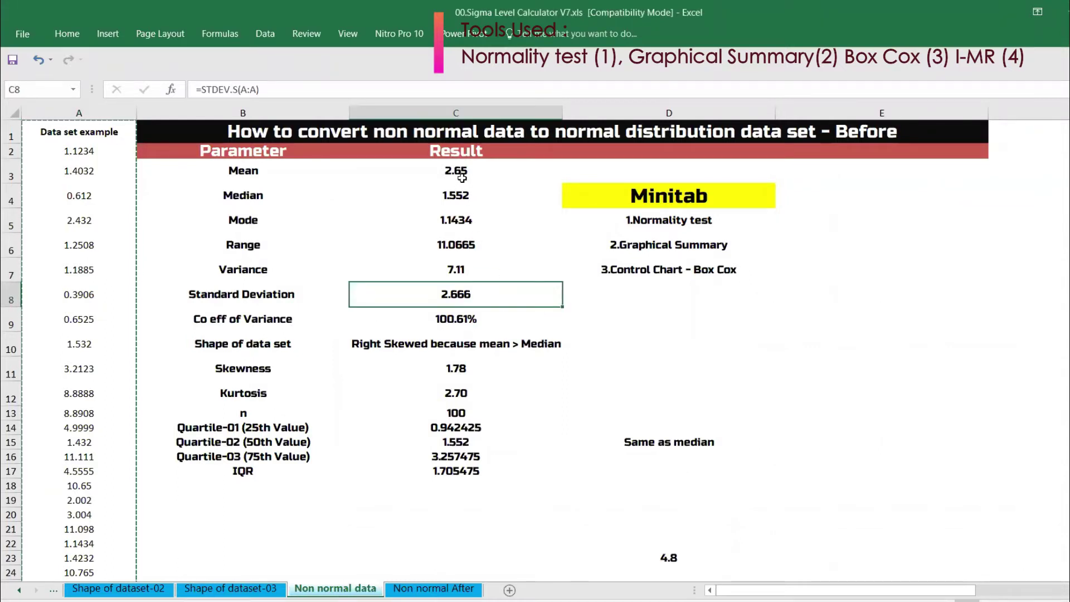
key(alt+Tab)
click(471, 174)
click(470, 200)
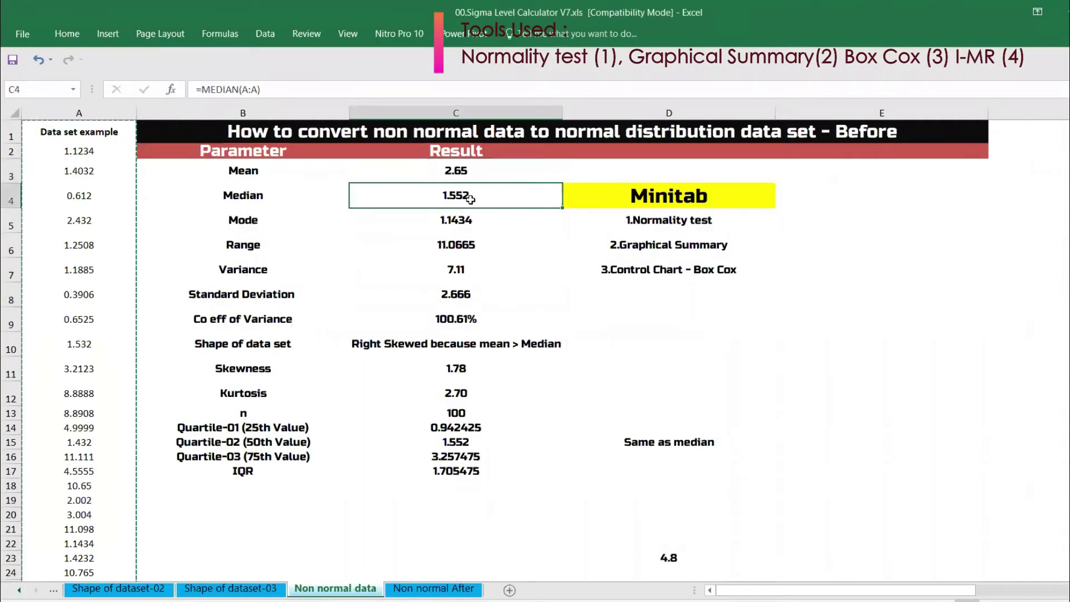
click(455, 171)
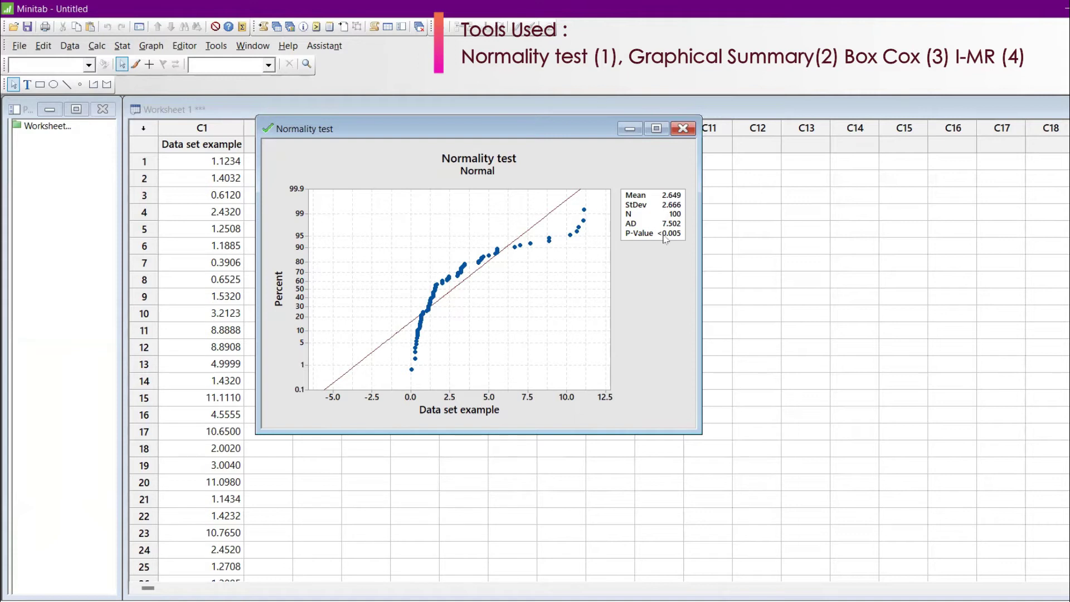
- Minimize the normality plot in Minitab and create a Graphical Summary of Data set example with a 95.0 confidence level
click(630, 132)
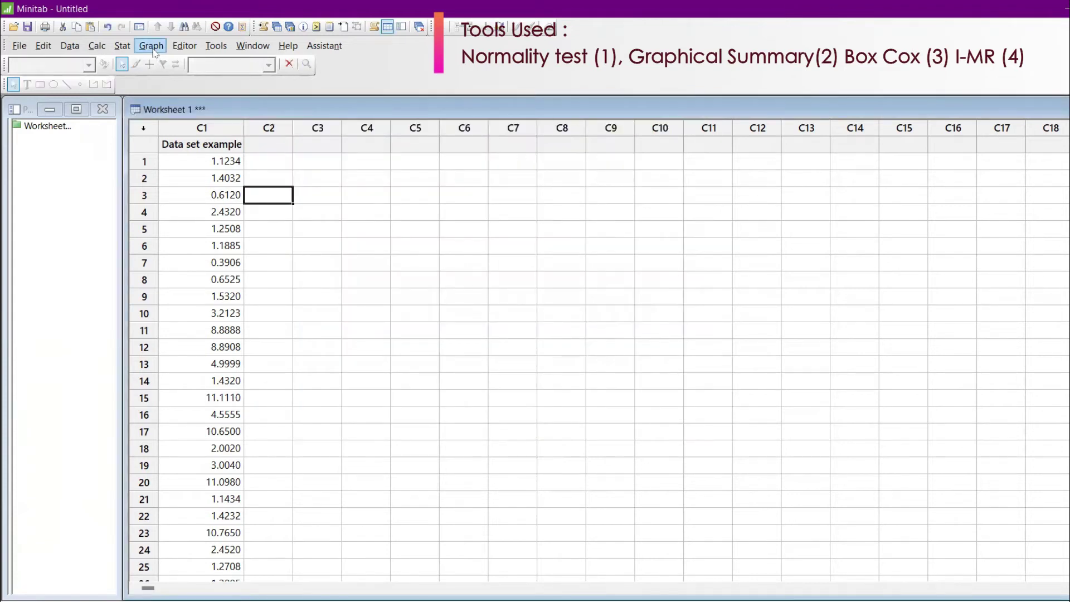
click(128, 50)
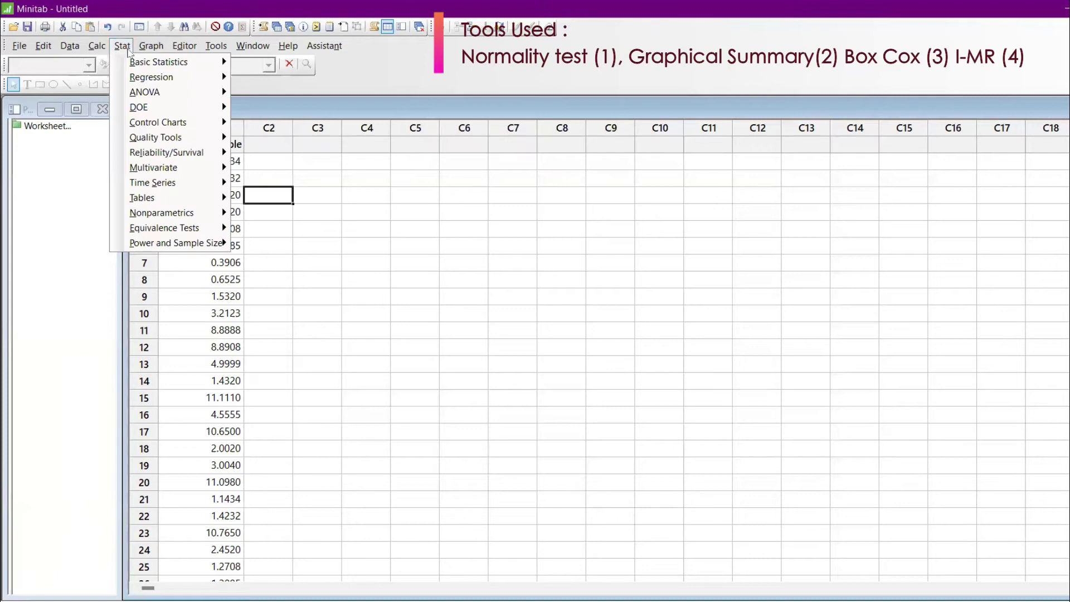
mouse_move(167, 62)
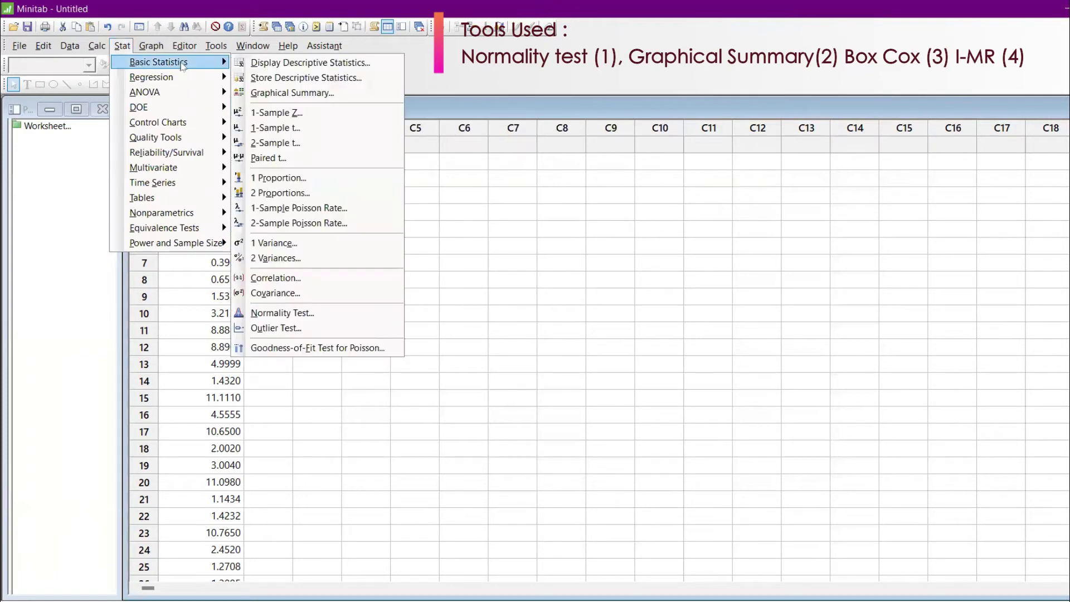
click(273, 92)
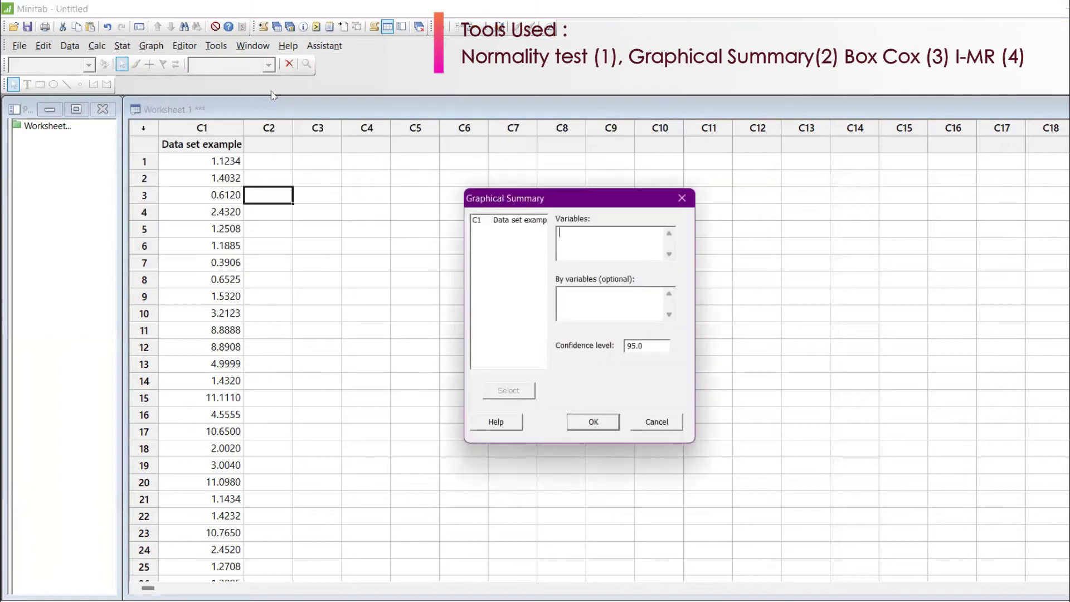
double_click(495, 219)
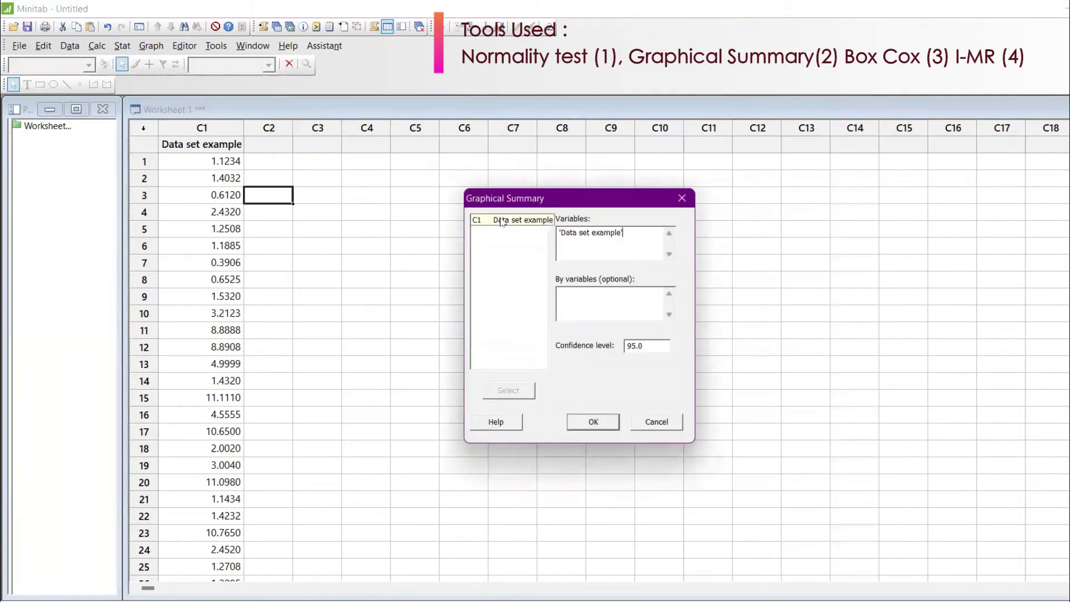
click(602, 422)
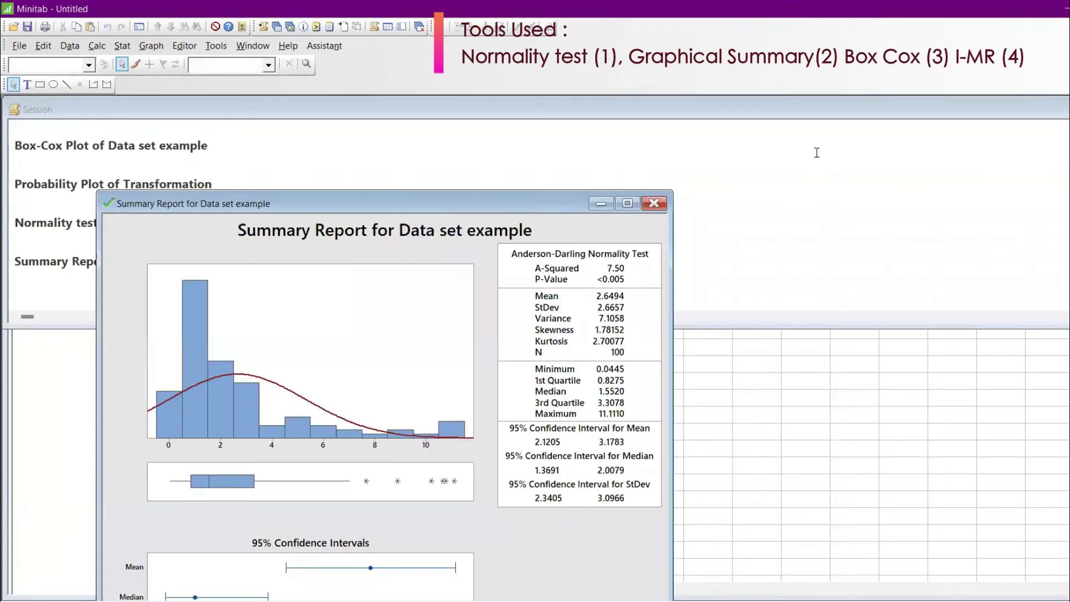
key(ctrl+d)
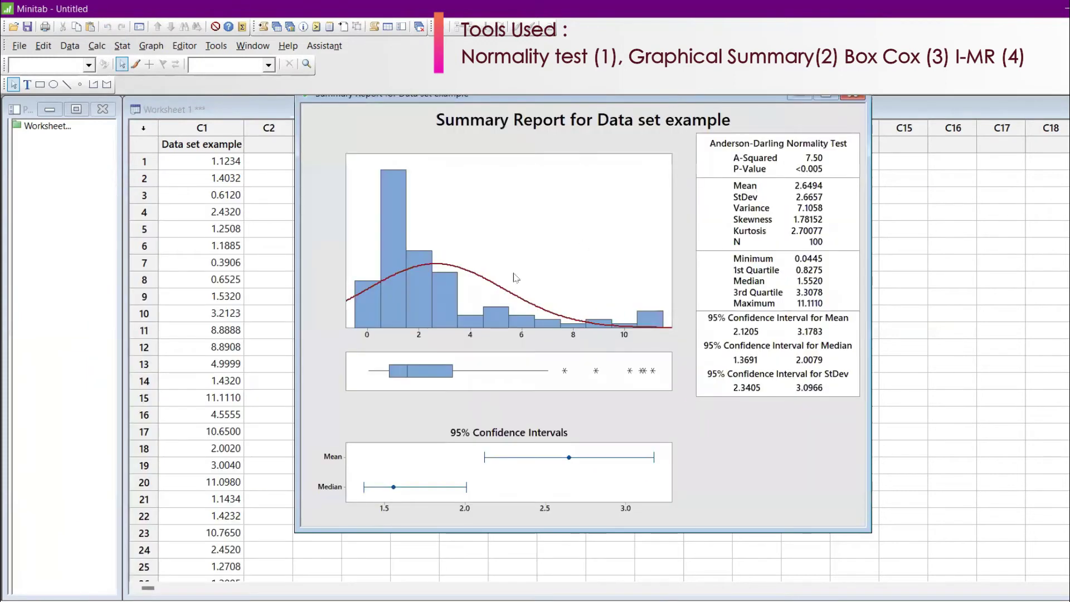
- Compare the skewness and kurtosis results in Excel with the Minitab summary report, then examine its mean and median confidence intervals
mouse_move(458, 284)
key(alt+Tab)
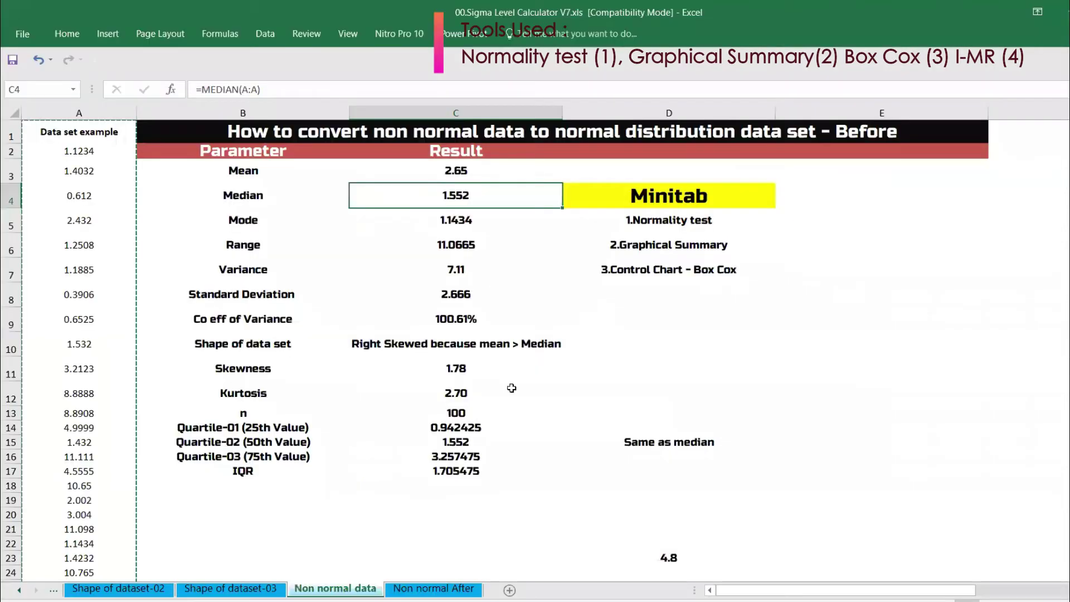
click(460, 374)
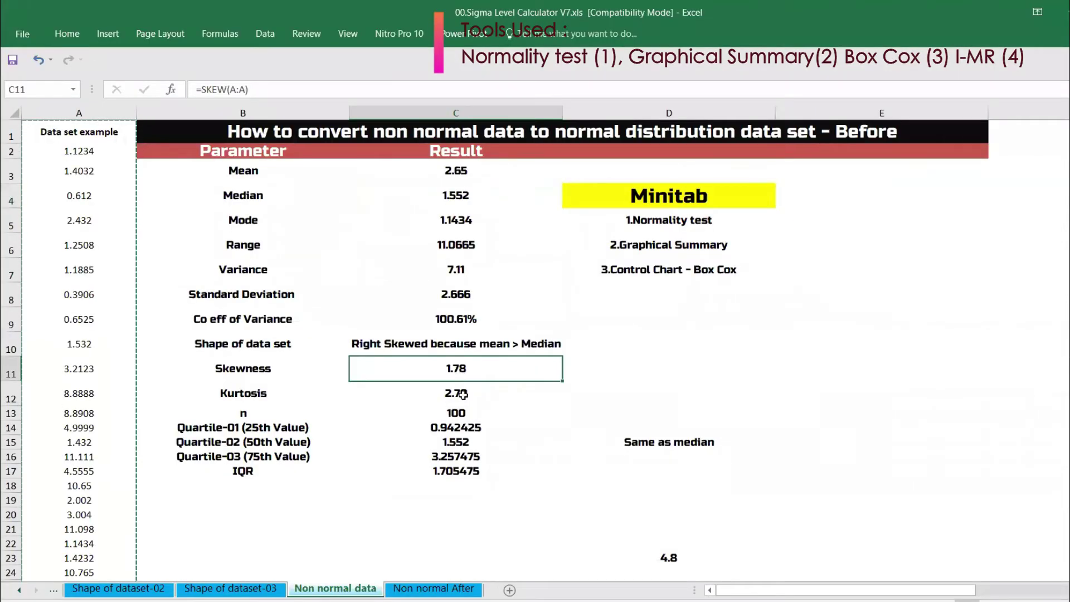
click(462, 393)
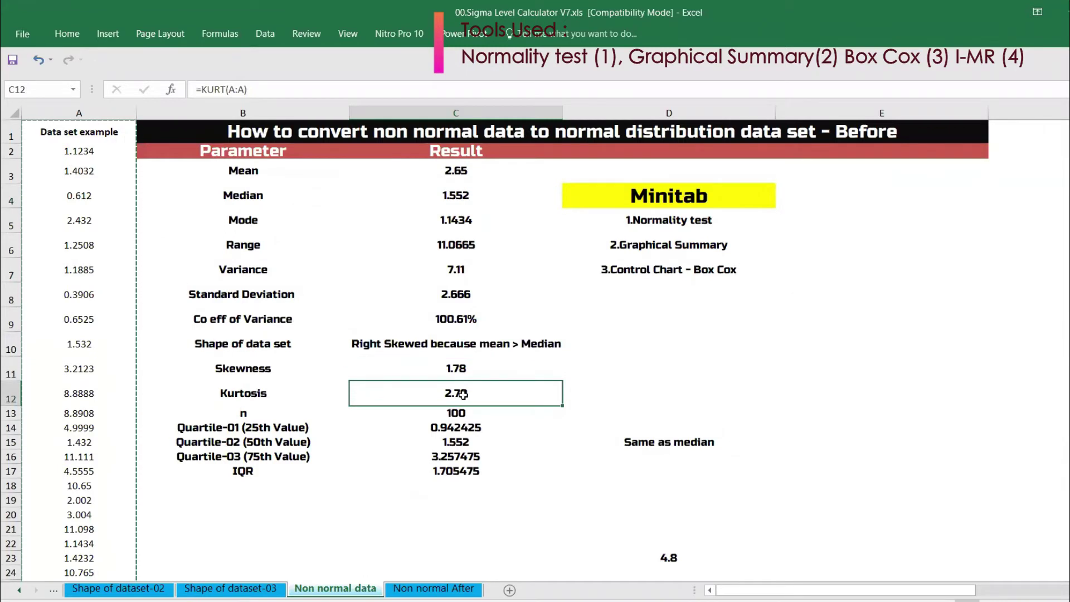
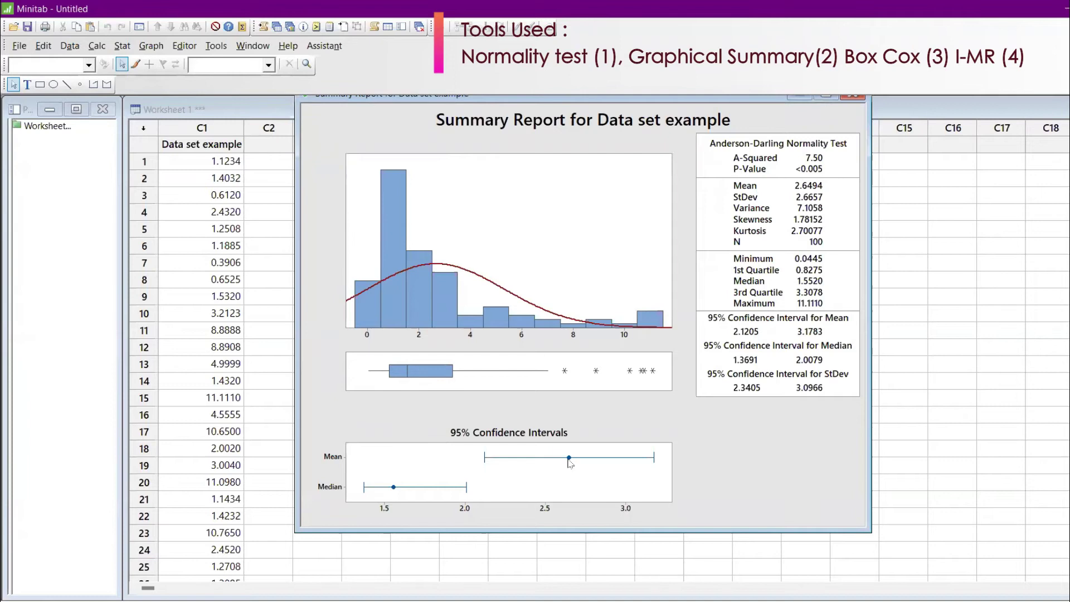
mouse_move(569, 462)
mouse_move(395, 492)
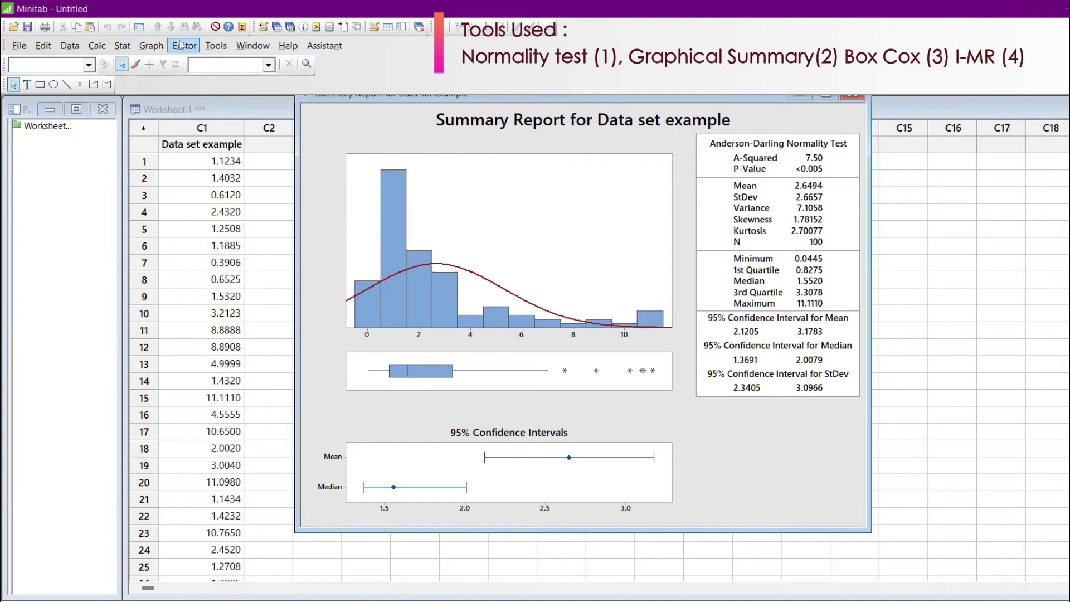
- Create an I-MR control chart of Data set example and maximize the chart window
click(128, 47)
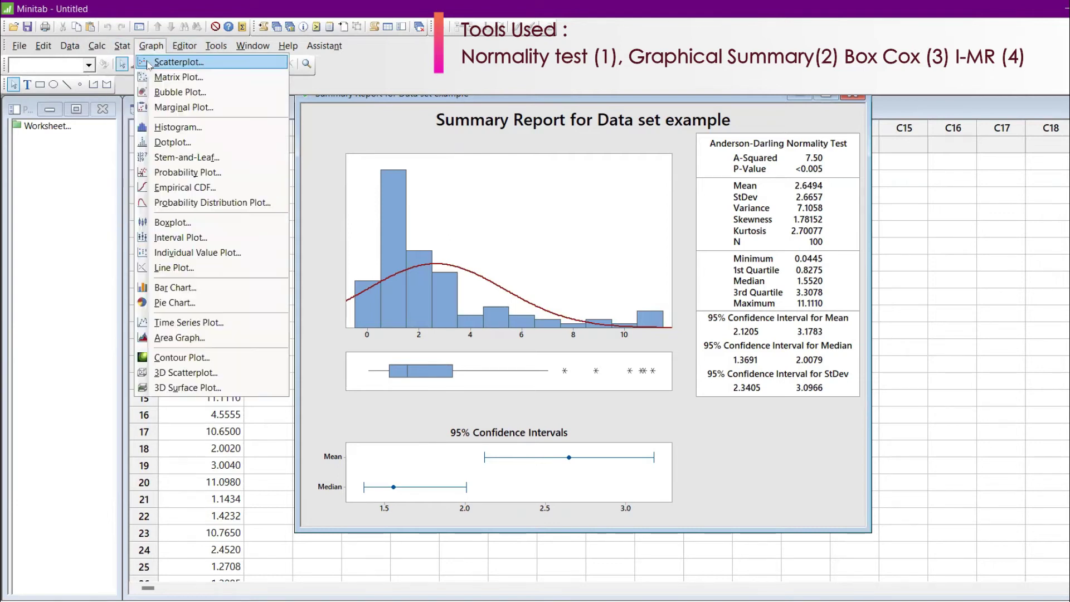
mouse_move(130, 65)
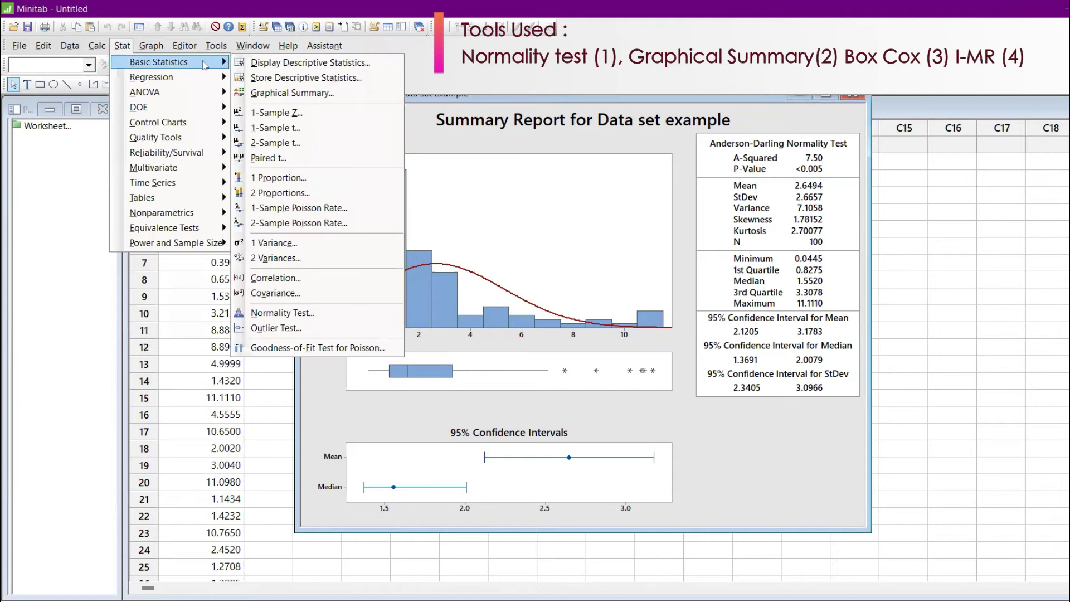
mouse_move(217, 129)
mouse_move(303, 156)
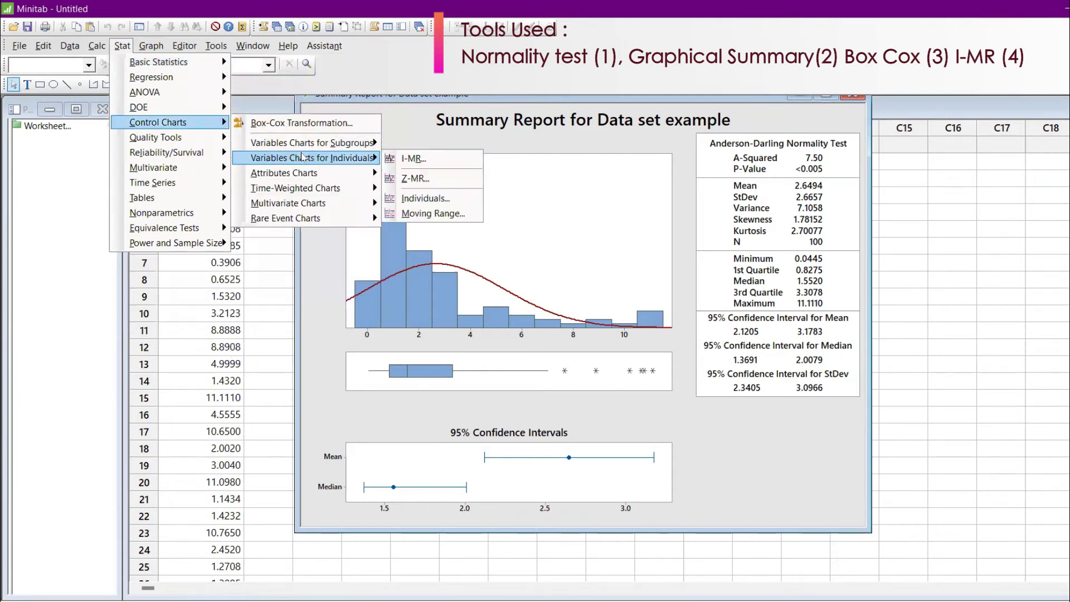
click(411, 159)
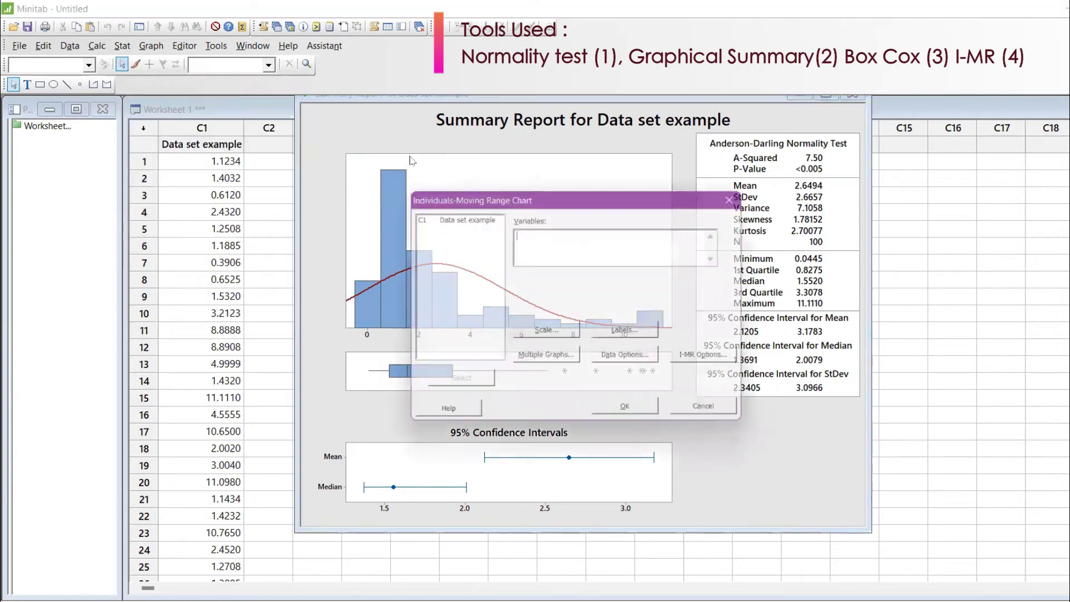
double_click(487, 217)
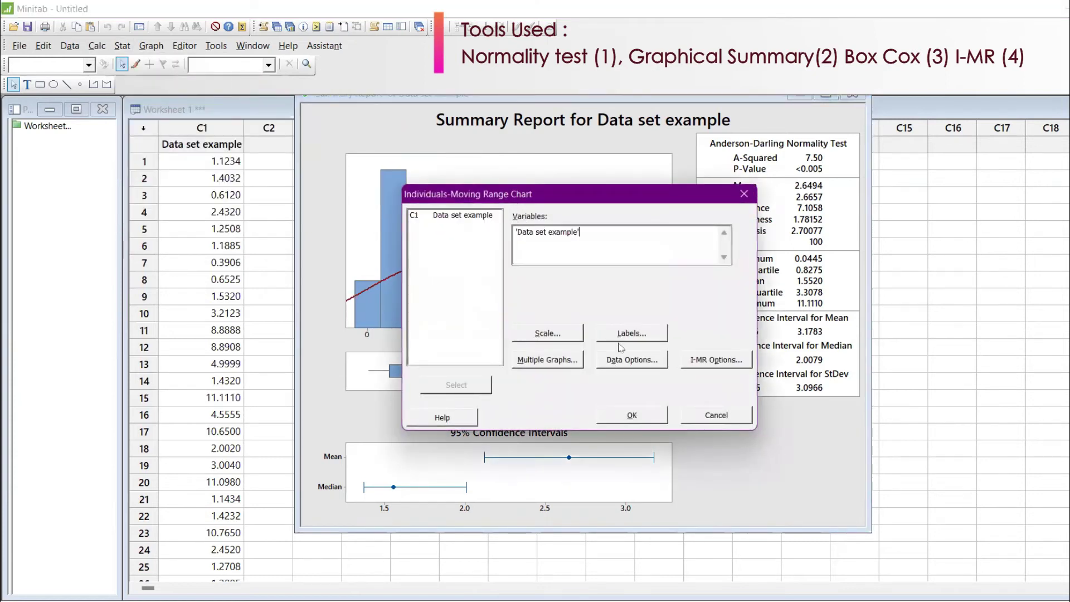
click(651, 414)
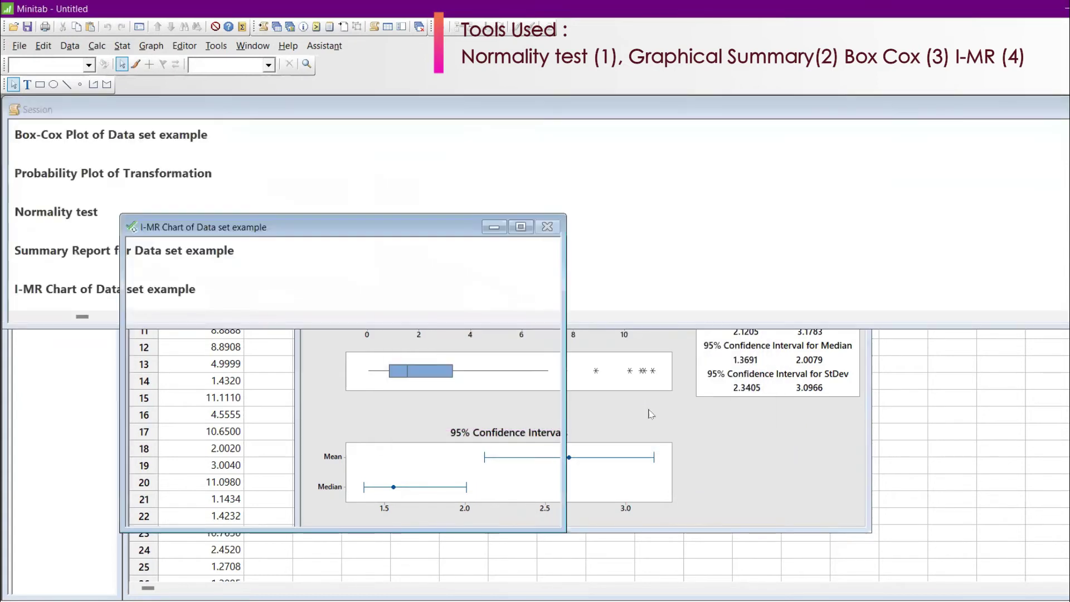
click(521, 226)
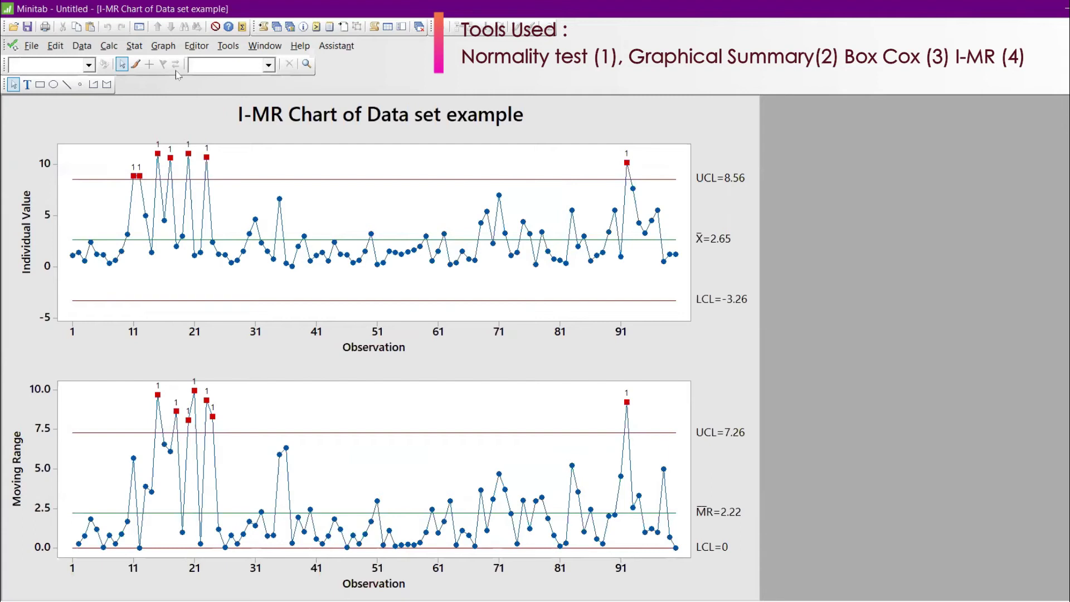
- Run a Box-Cox Transformation on Data set example with subgroup size 1 and optimal or rounded λ, storing the result in a column named Transformed
click(276, 26)
click(122, 47)
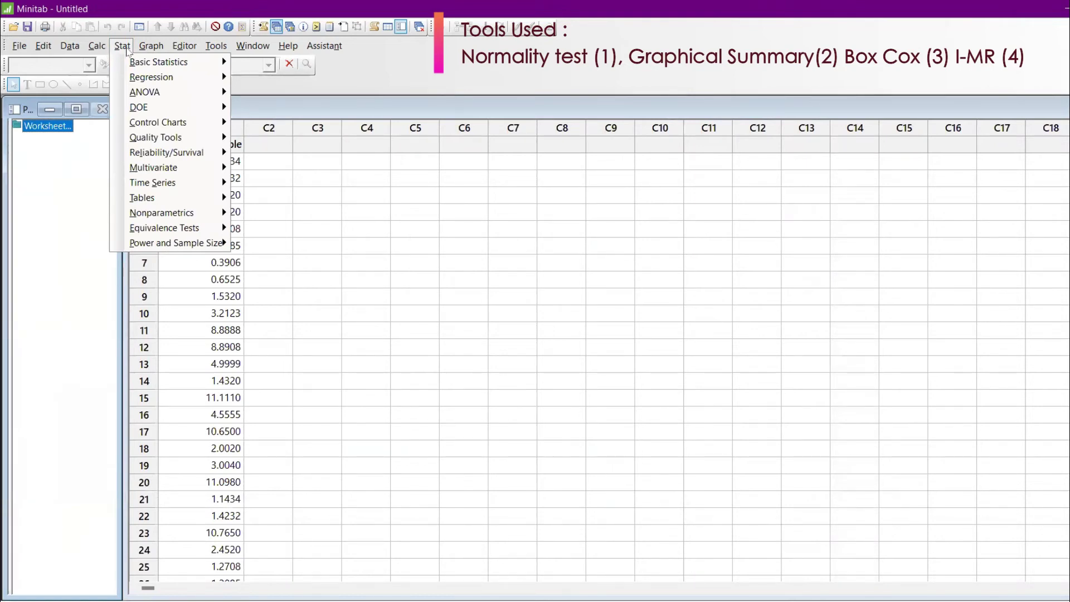
mouse_move(150, 126)
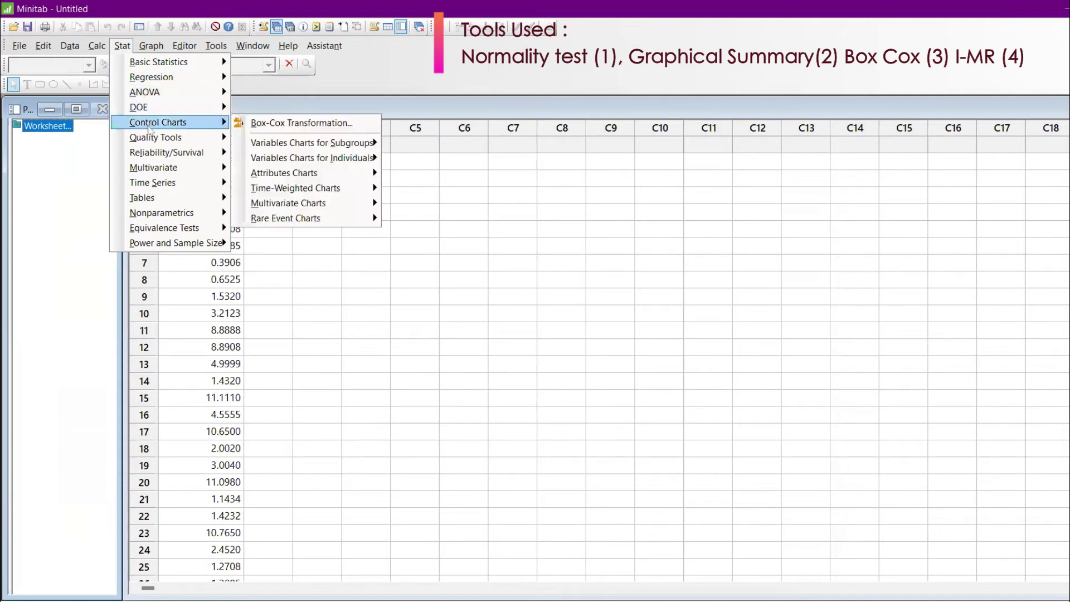
click(266, 125)
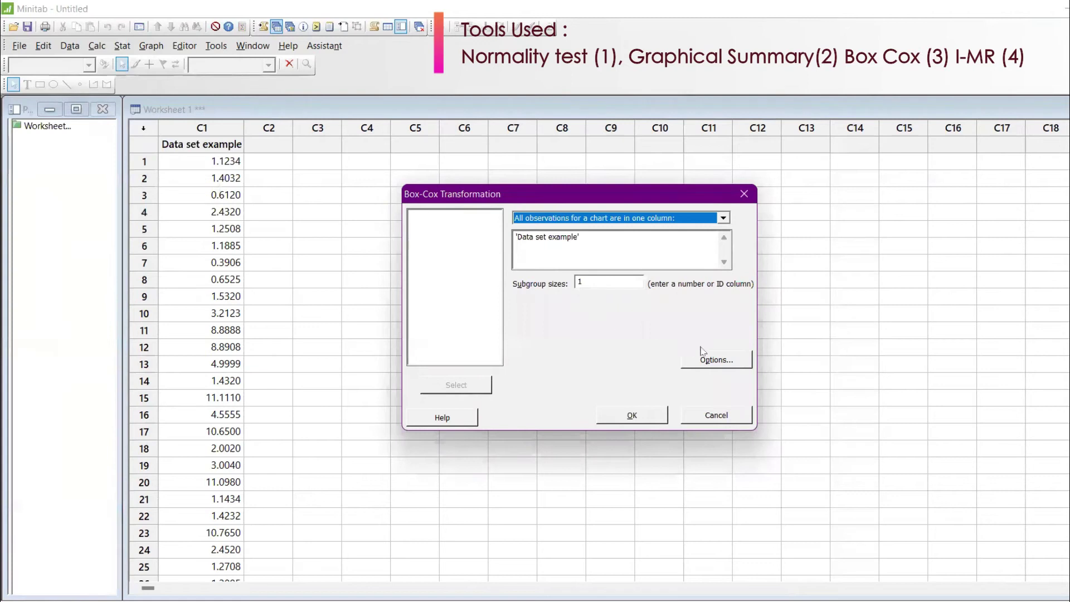
click(715, 360)
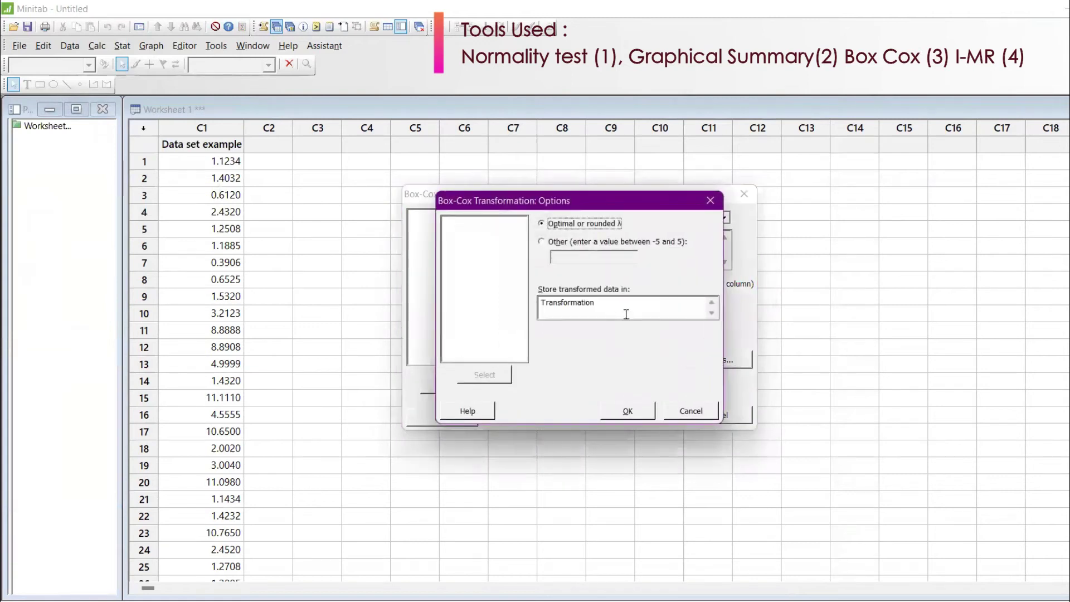
key(BackSpace)
key(BackSpace)
key(BackSpace)
key(BackSpace)
key(BackSpace)
text(ed)
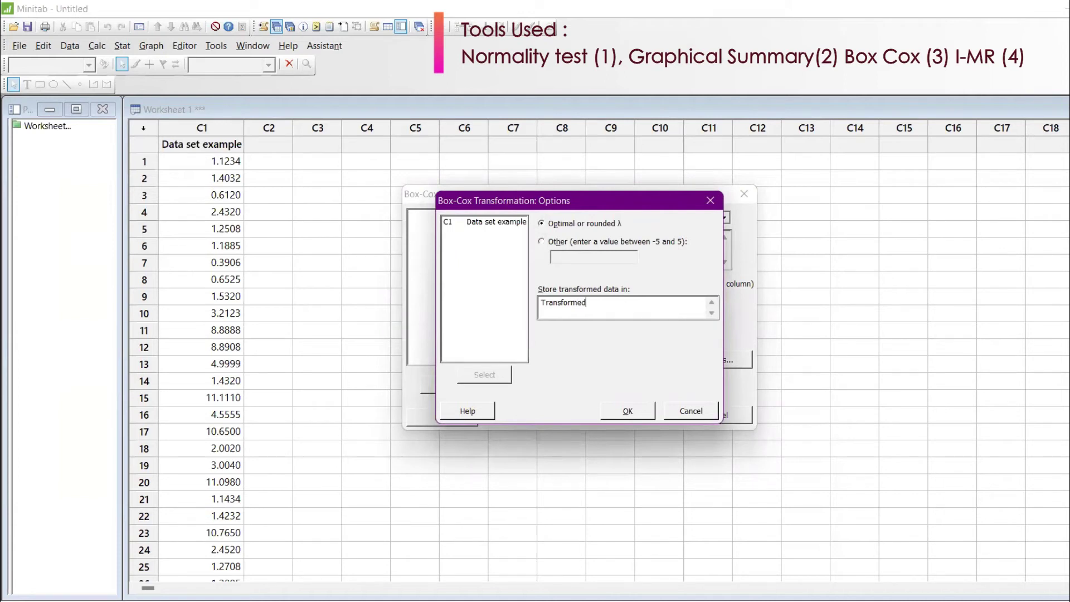
click(624, 417)
click(623, 417)
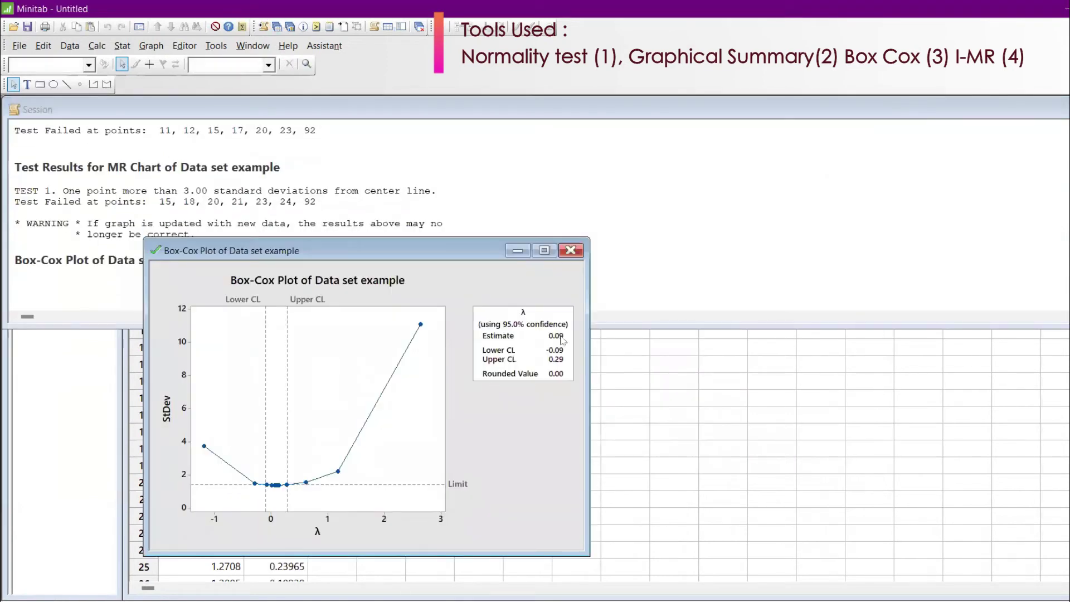
- Uncover the worksheet's Transformed column by moving the Box-Cox plot aside, and minimize the plot after checking the values
click(1064, 125)
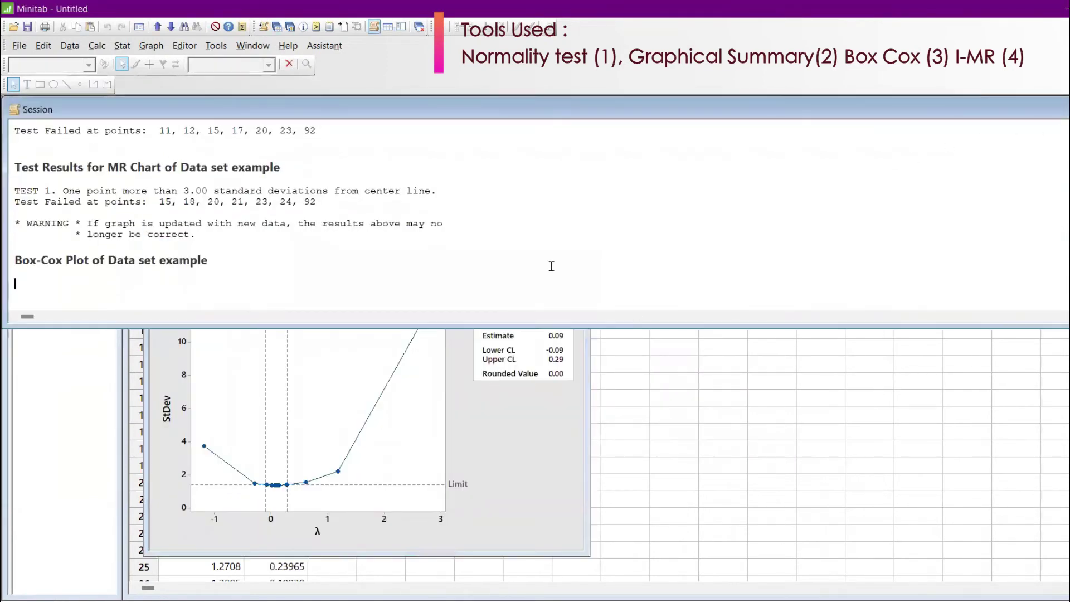
key(ctrl+d)
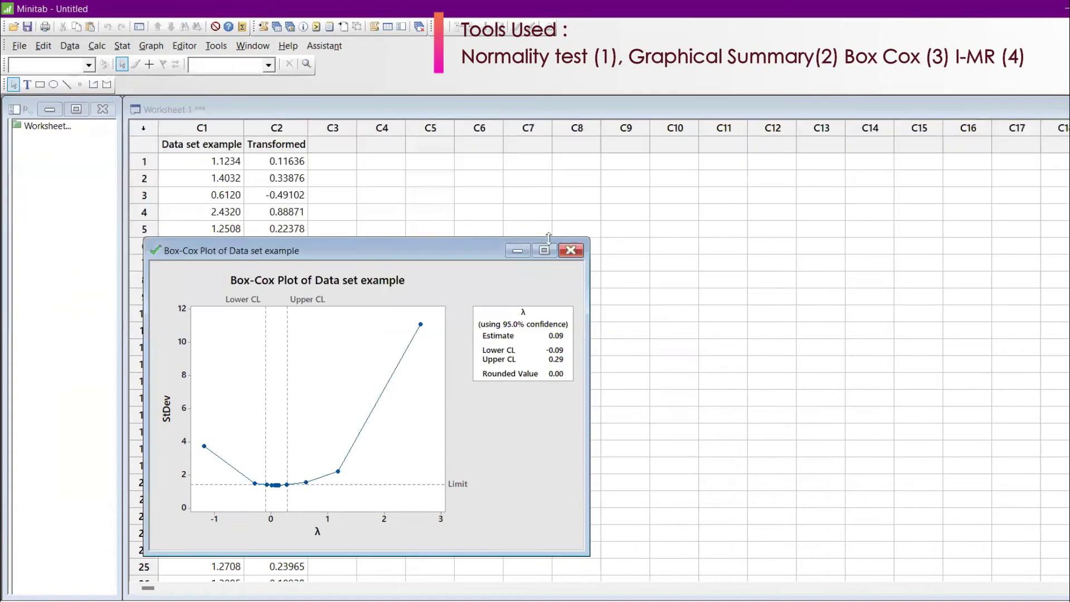
drag(466, 238, 680, 107)
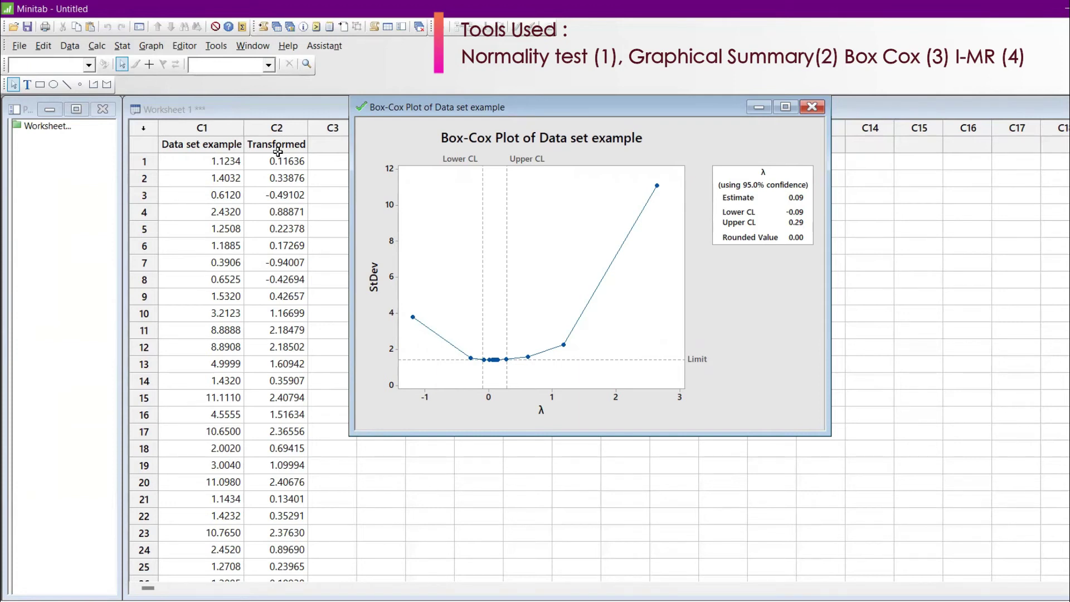
click(758, 107)
- Run an Anderson-Darling Normality Test on the Transformed column, titled "Normality test after box cox transformed"
click(122, 46)
click(123, 47)
click(123, 47)
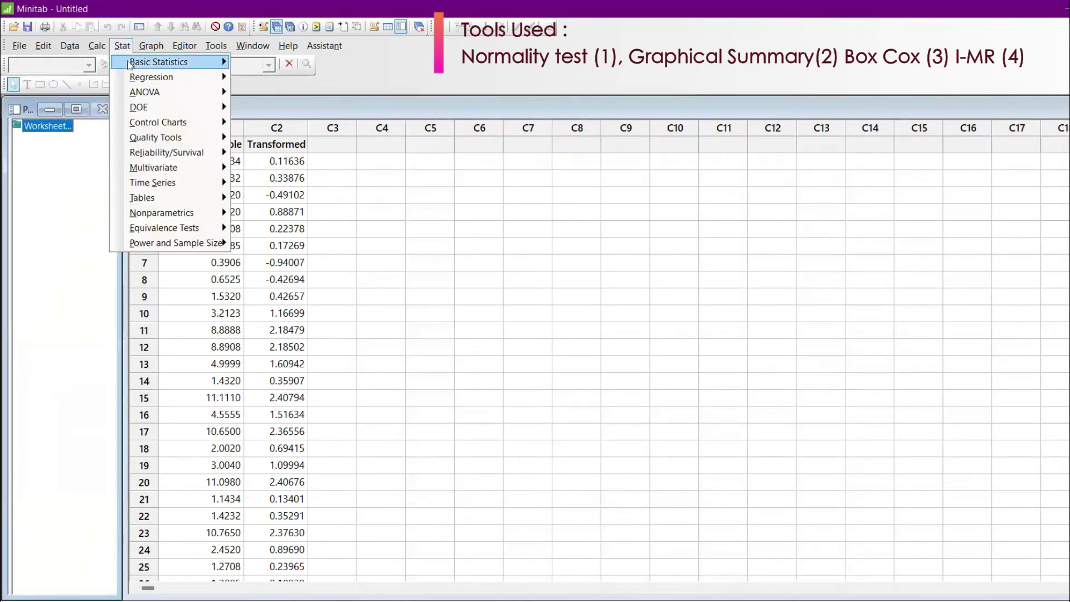
mouse_move(129, 64)
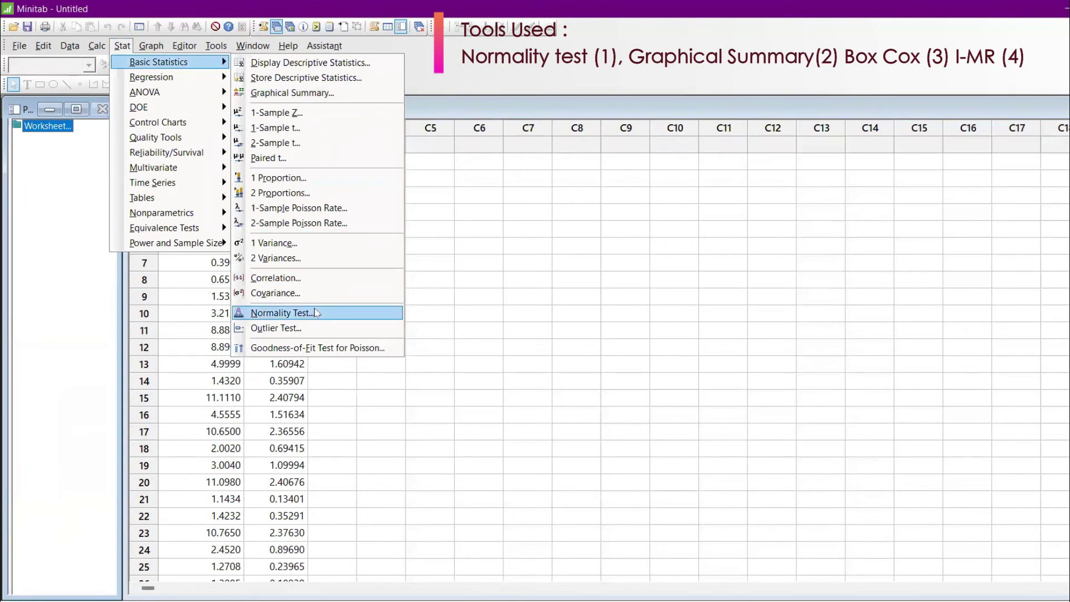
click(281, 313)
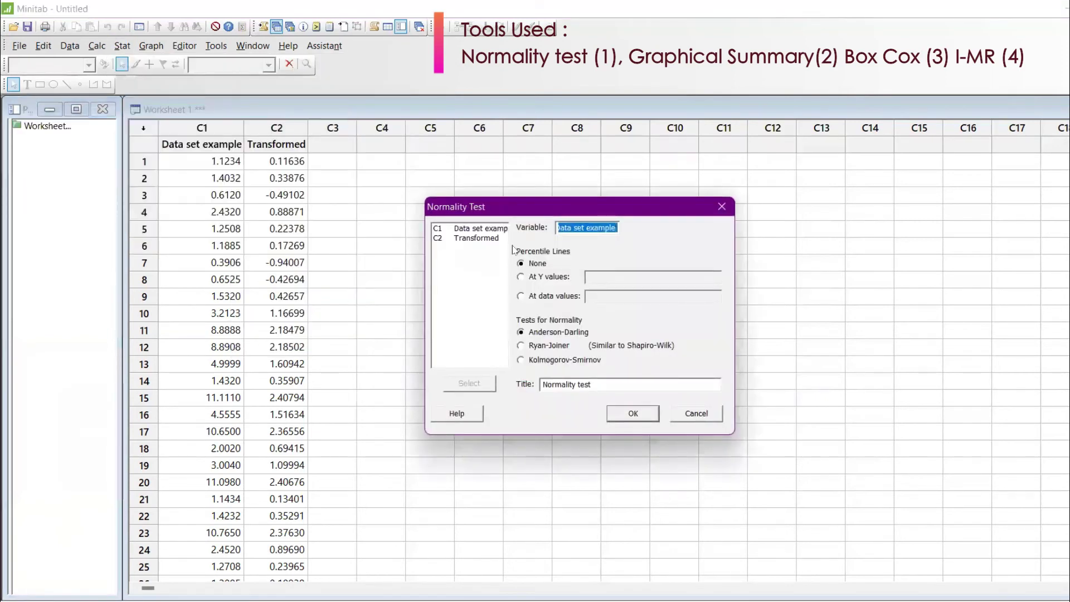
double_click(485, 239)
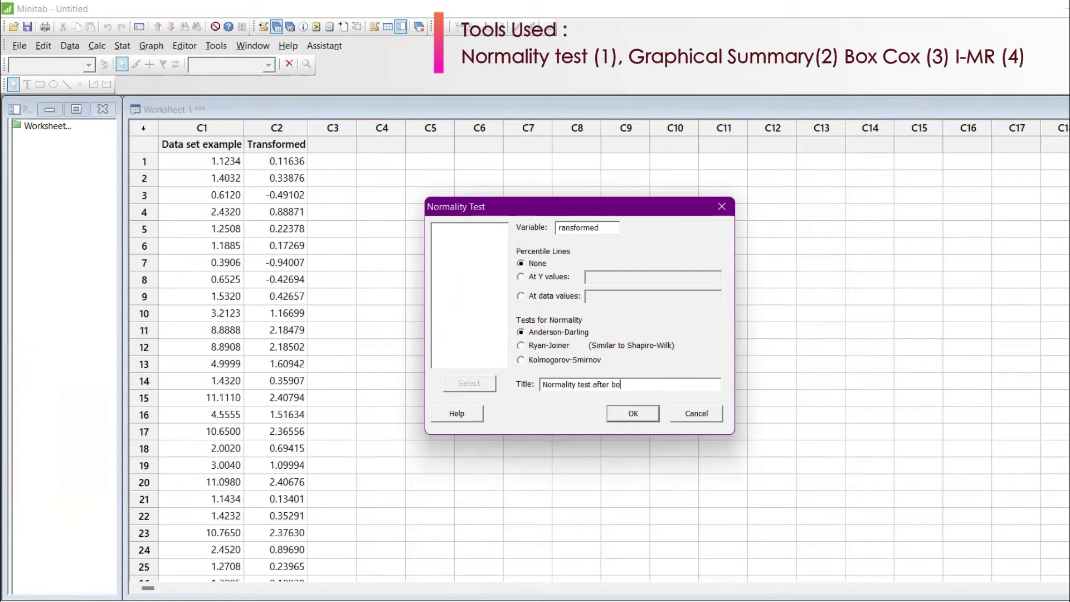
text(cox transformed)
click(643, 411)
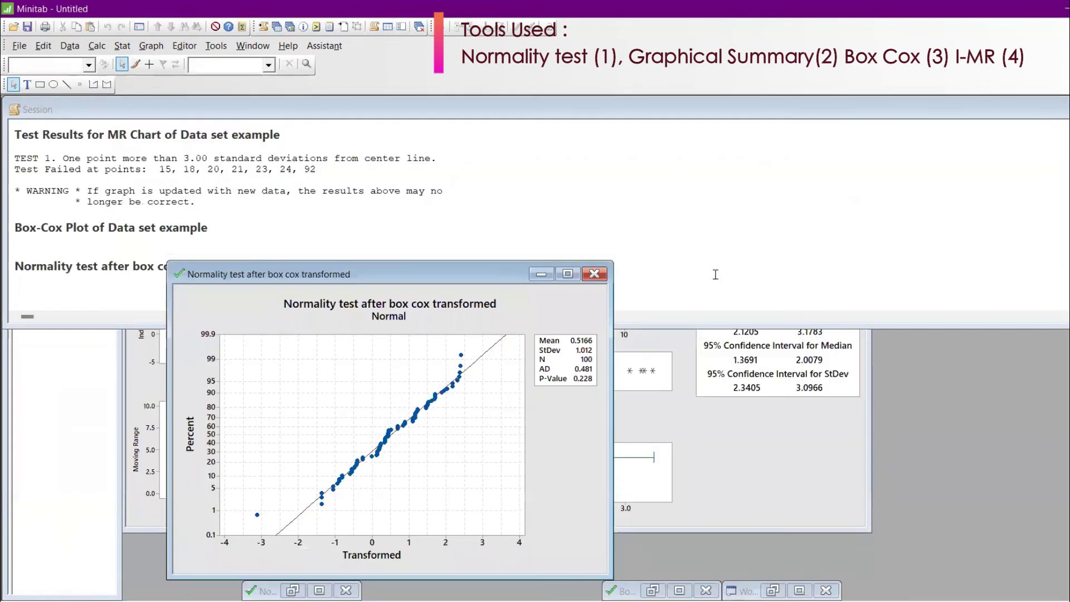
- Minimize the session, I-MR chart, summary report and Box-Cox plot windows, moving the new normality plot clear of them
click(1048, 109)
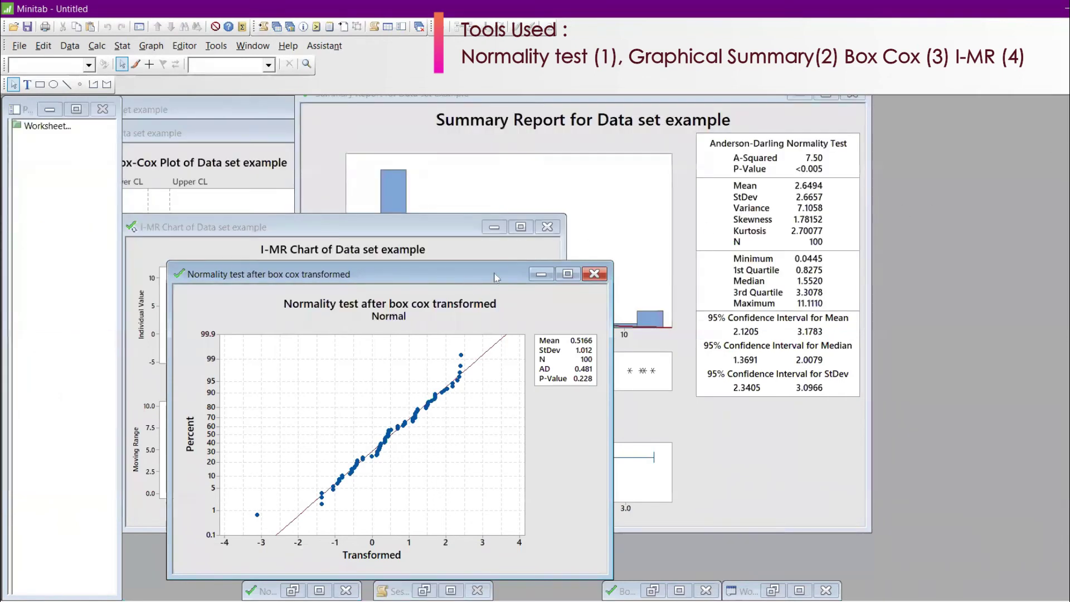
drag(495, 277, 876, 135)
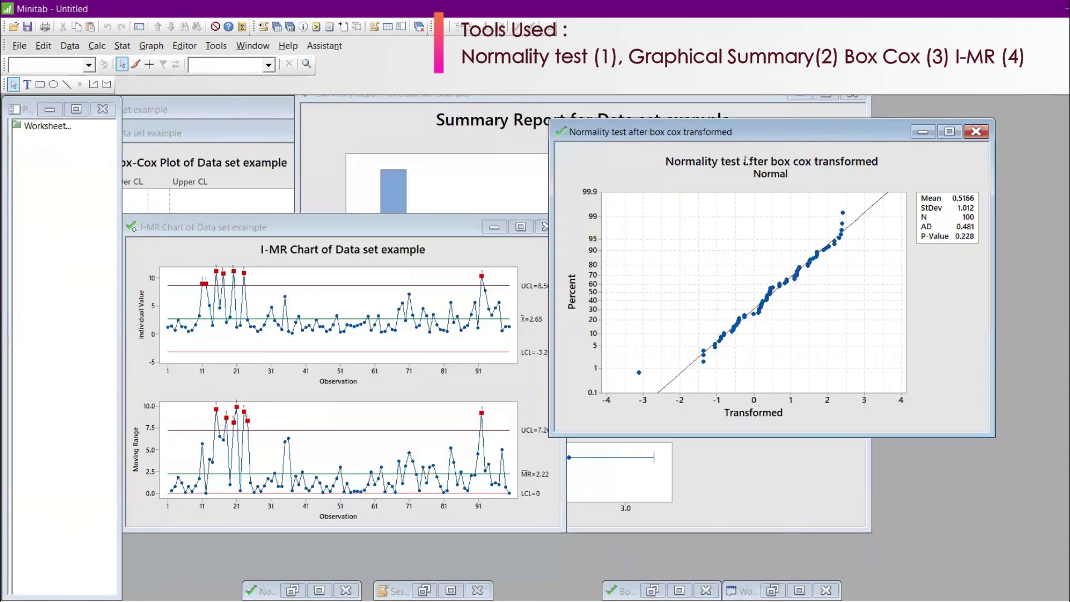
click(494, 227)
drag(690, 135, 784, 187)
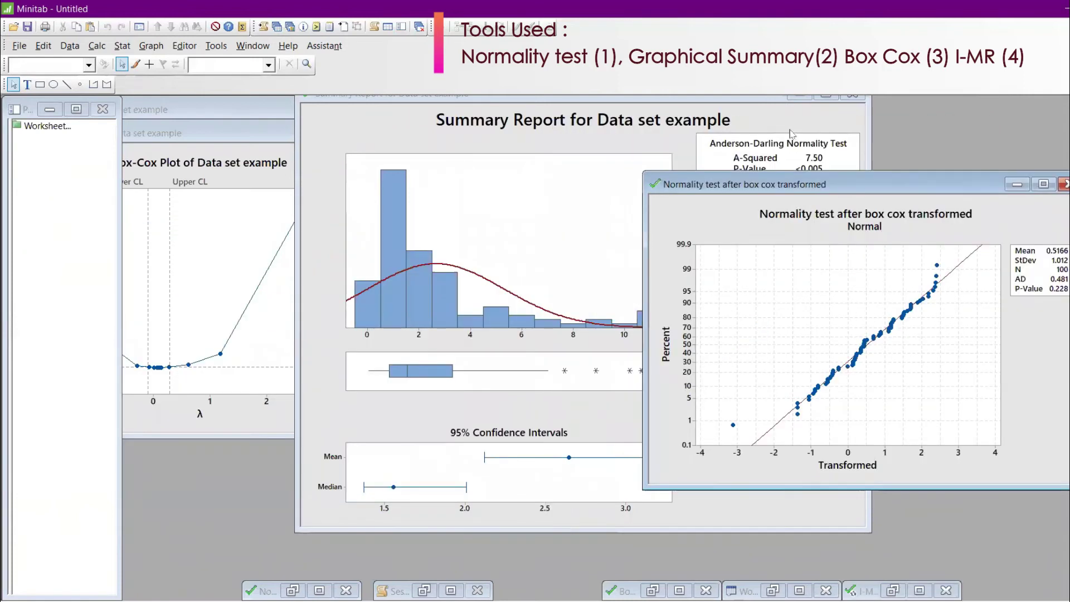
click(798, 99)
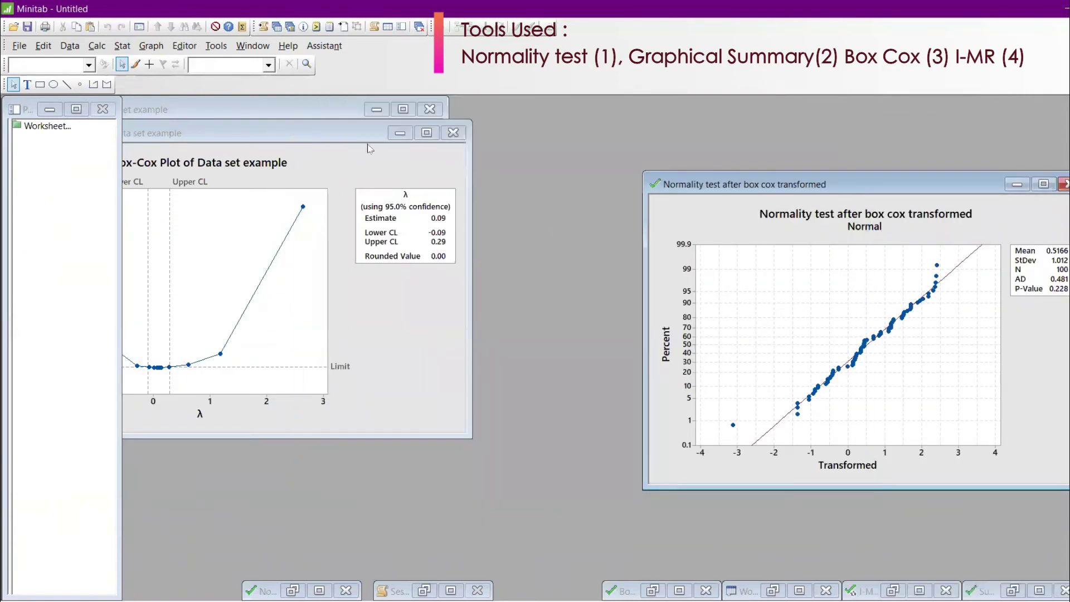
click(400, 134)
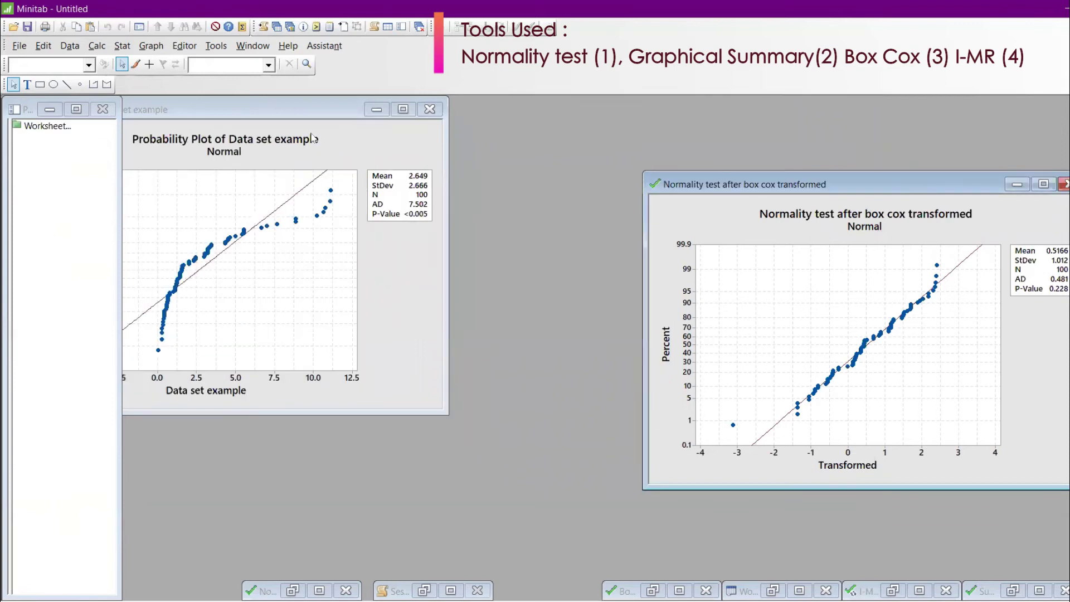
- Place the Probability Plot of Data set example and the transformed normality plot side by side and compare how their points follow the line
click(310, 118)
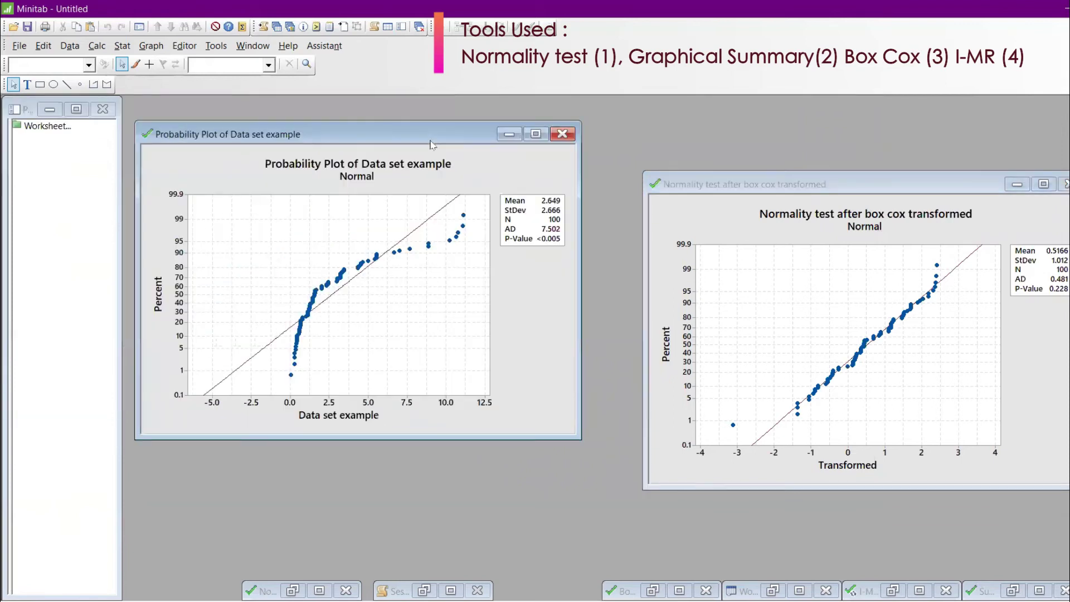
click(730, 185)
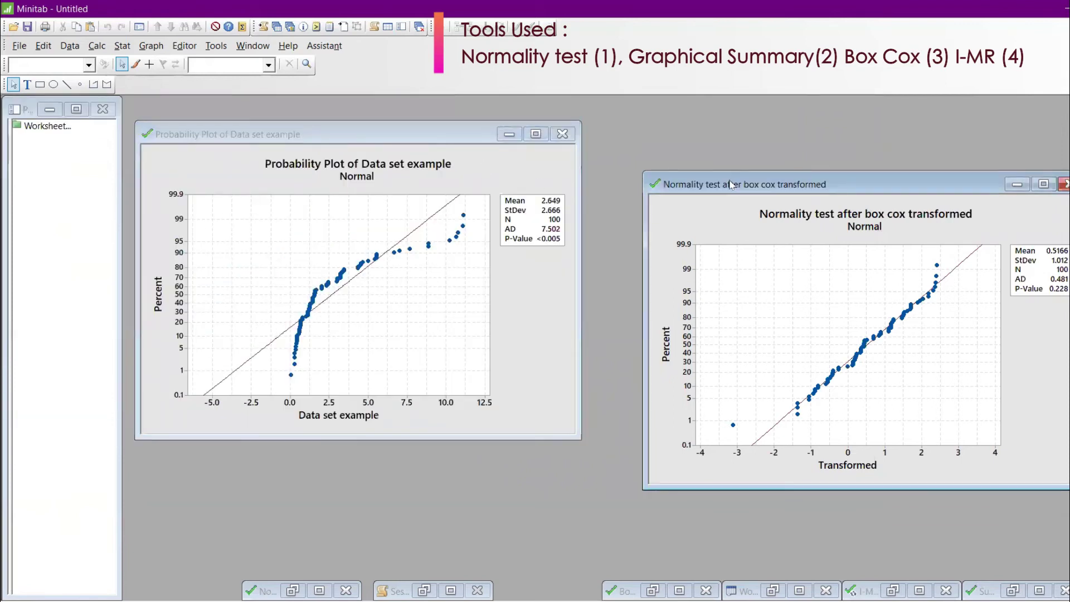
drag(730, 185, 682, 130)
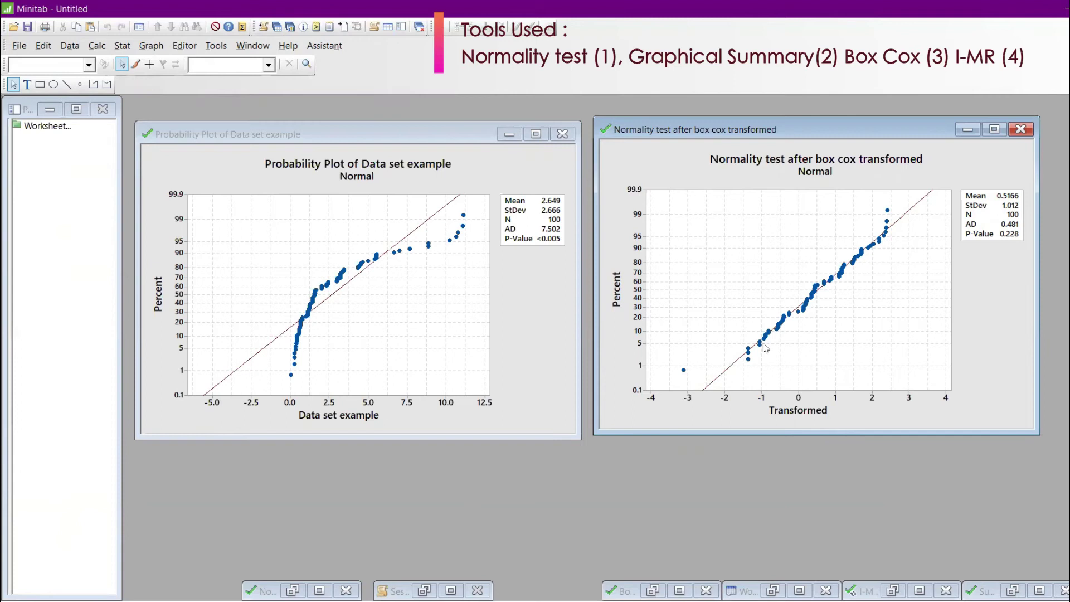
mouse_move(764, 348)
mouse_move(893, 237)
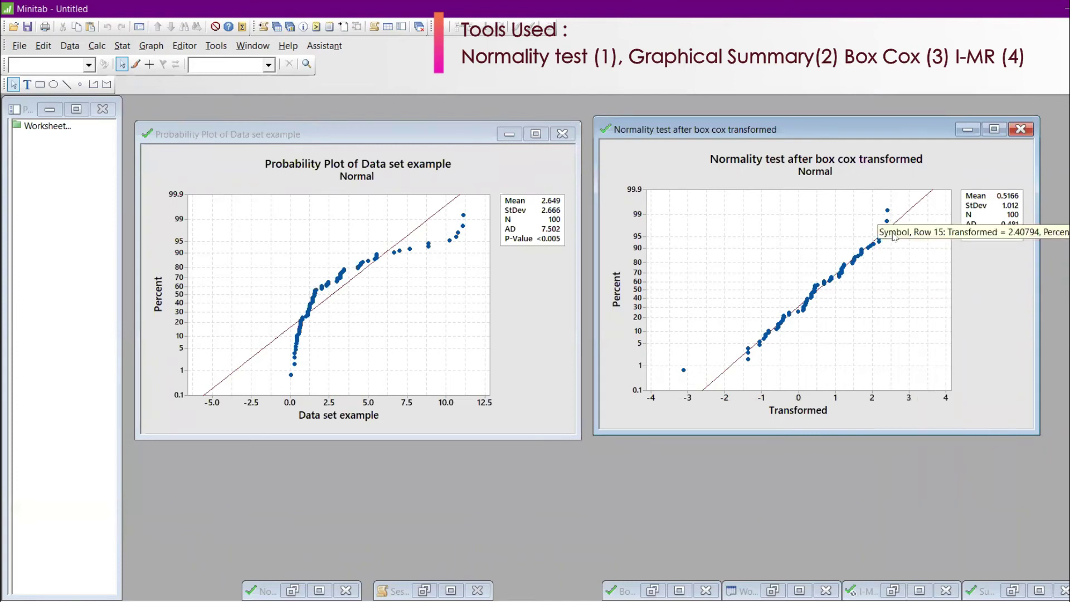
- Create a Graphical Summary of the Transformed column at a 95.0 confidence level
mouse_move(838, 275)
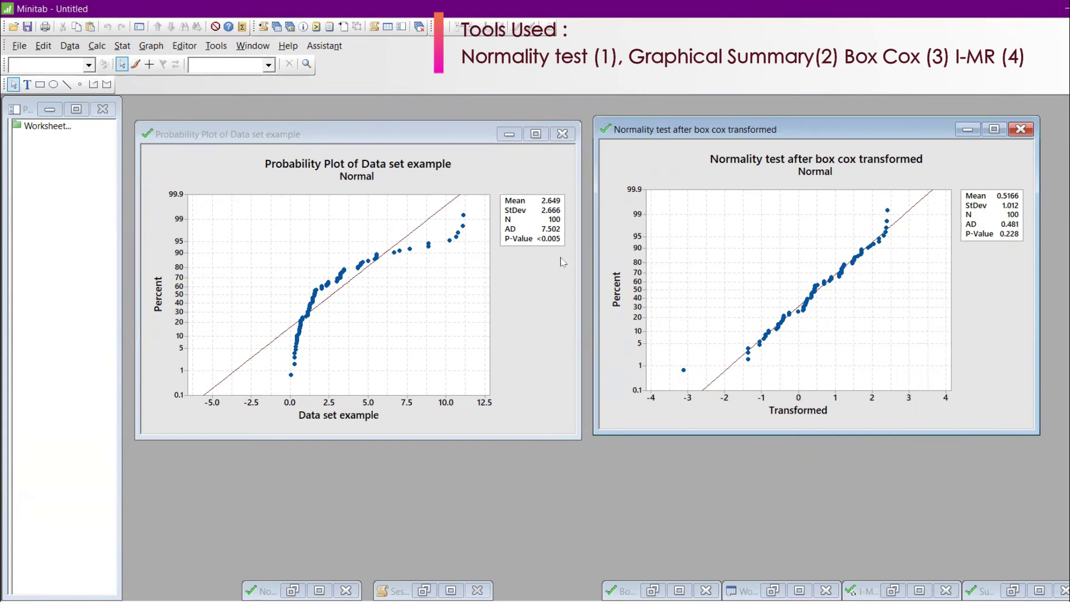
click(367, 179)
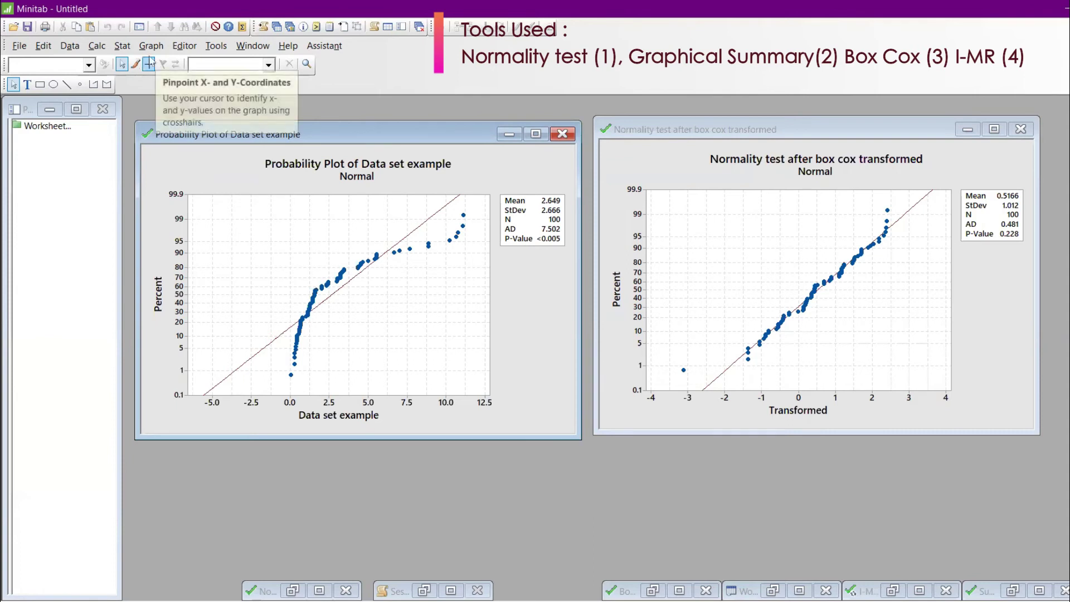
click(122, 46)
mouse_move(143, 53)
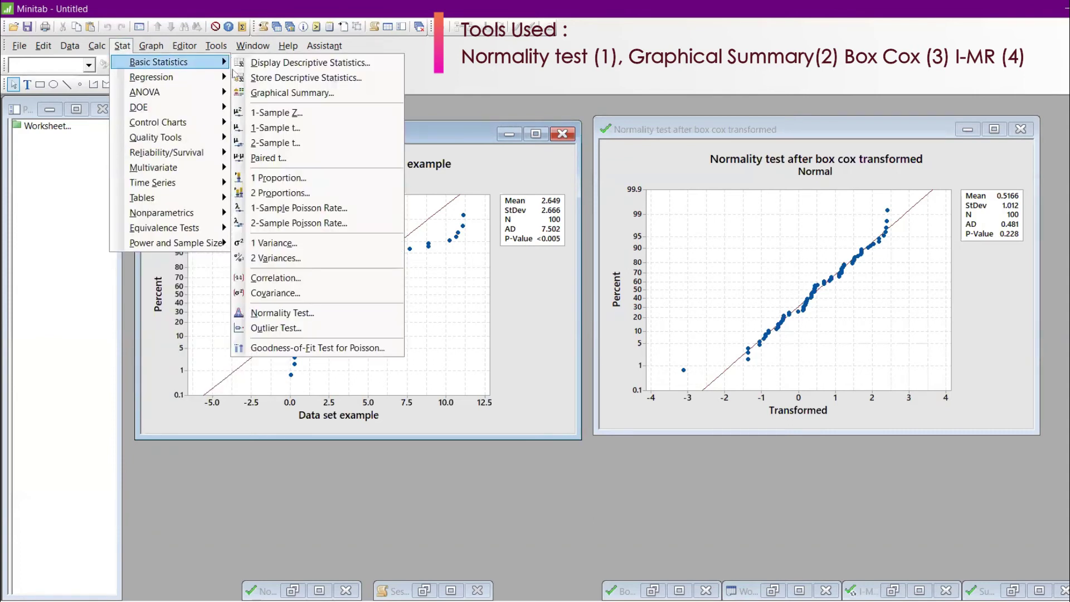
click(283, 98)
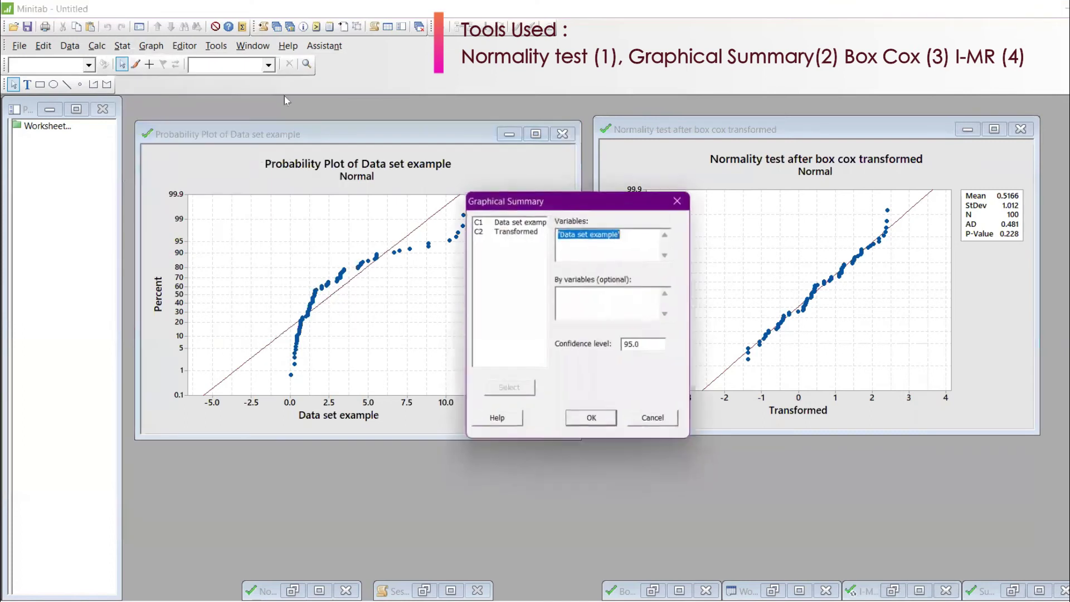
double_click(516, 230)
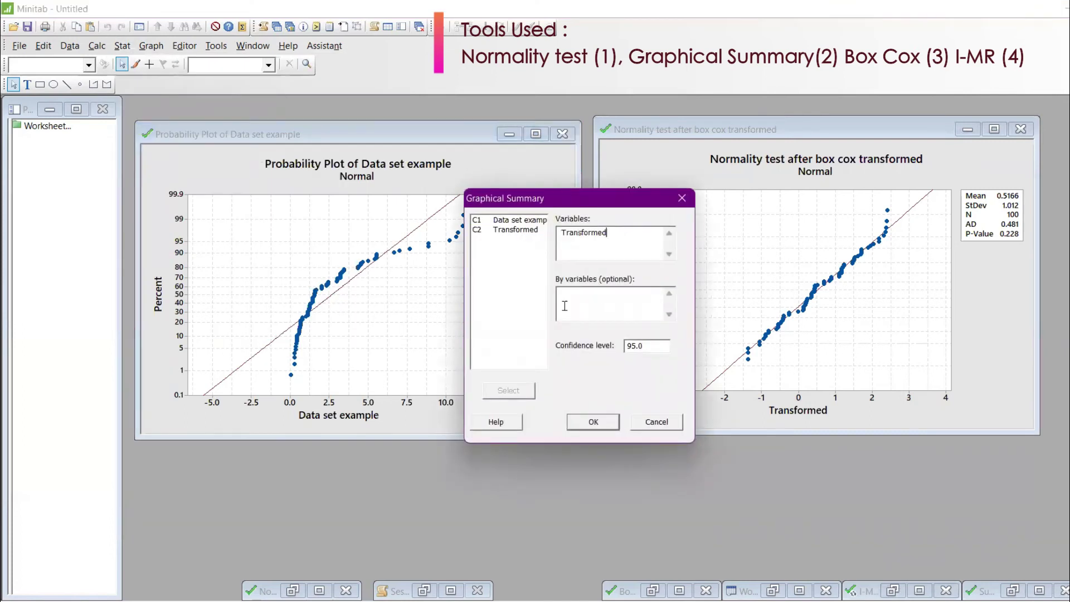
click(593, 422)
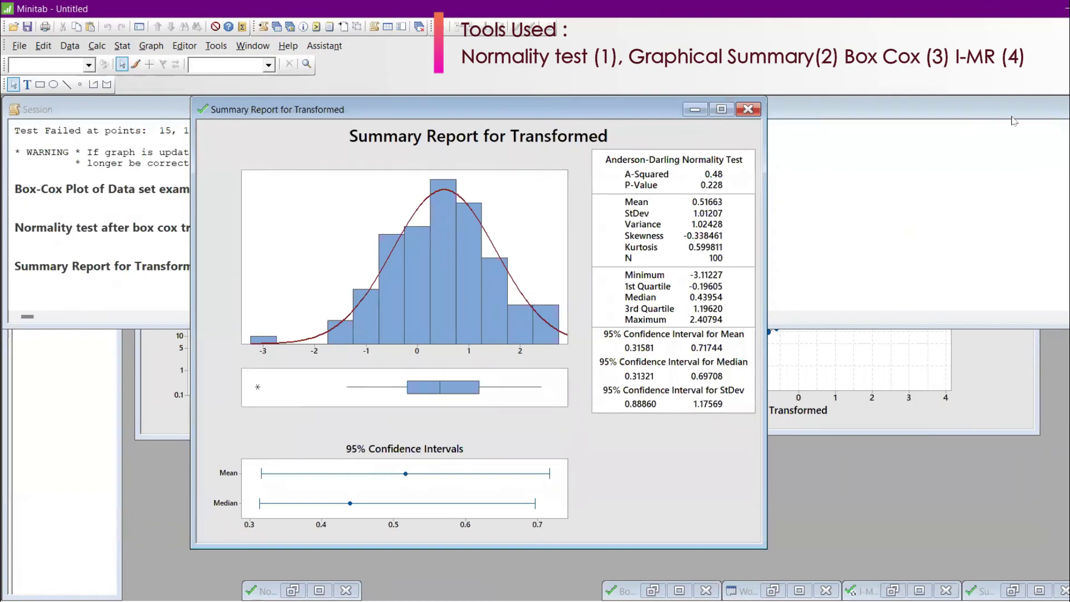
- Minimize the session and transformed normality plot windows, and move the new summary report off the original probability plot
click(1066, 110)
click(968, 128)
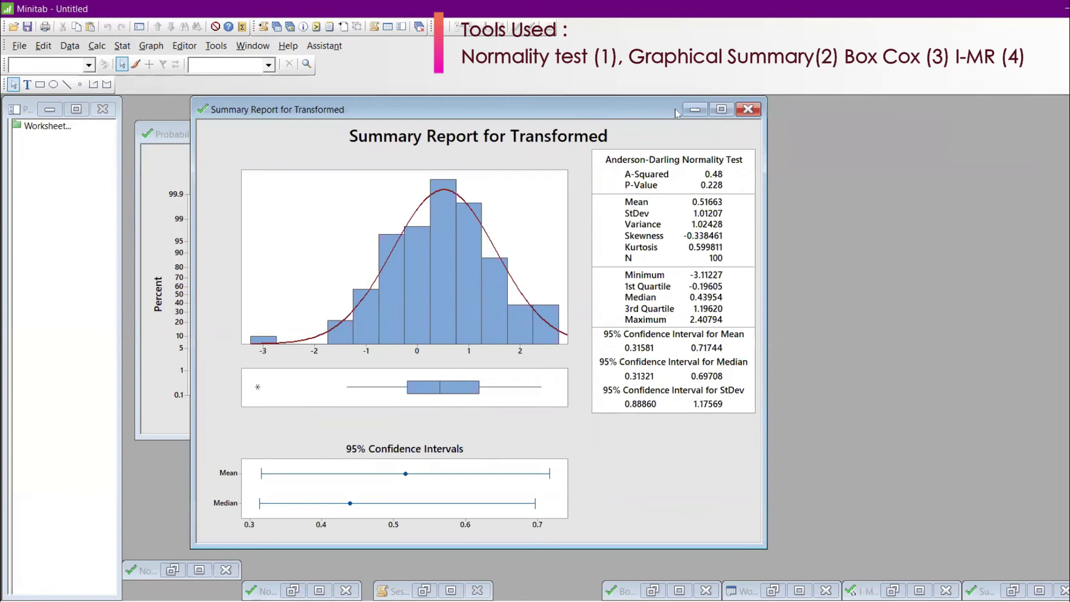
drag(676, 113, 796, 103)
- Retitle the transformed data's summary report as "Summary Report for Transformed- After"
double_click(704, 124)
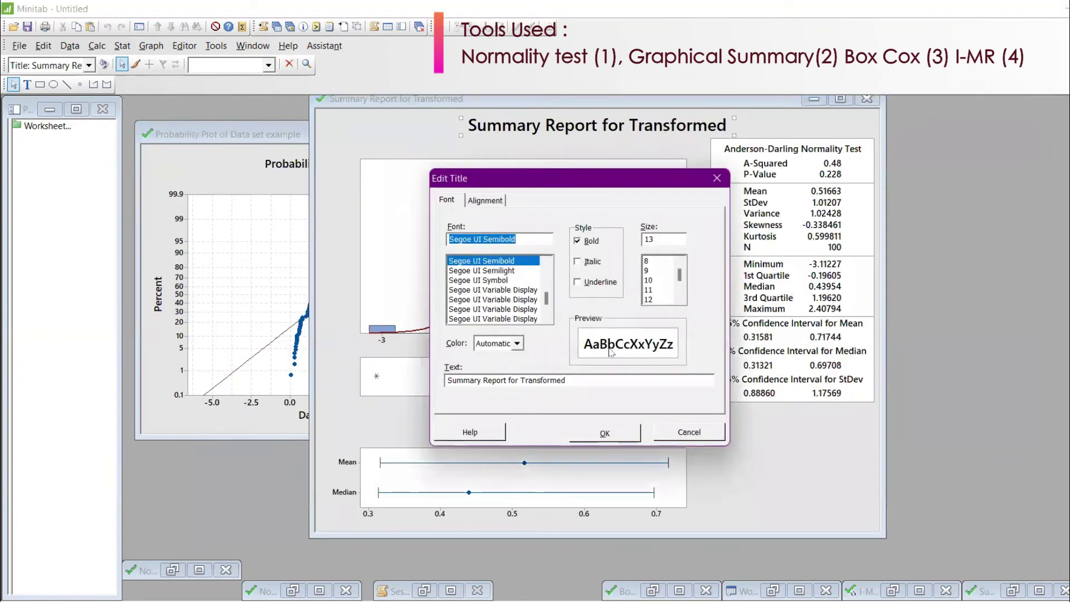
click(602, 383)
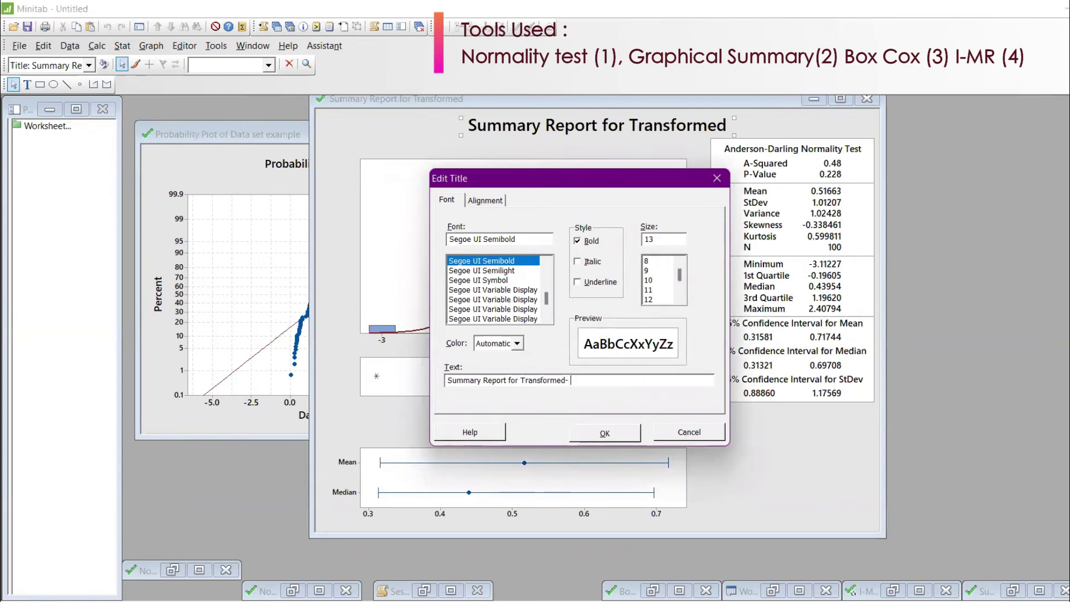
text(After)
click(602, 434)
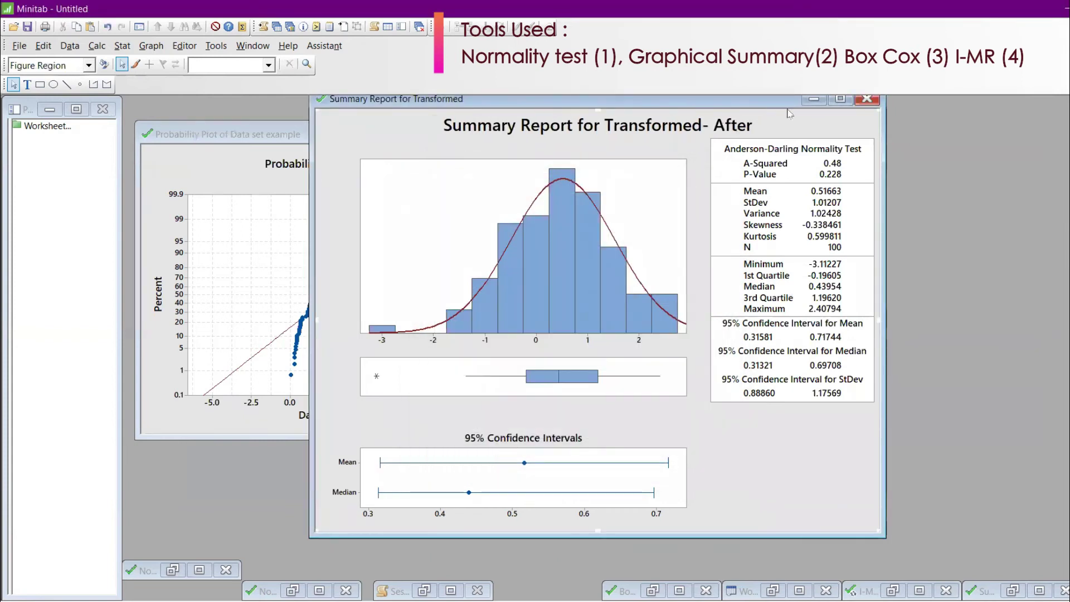
- Move the transformed summary report aside and minimize the Probability Plot of Data set example
drag(722, 109, 925, 99)
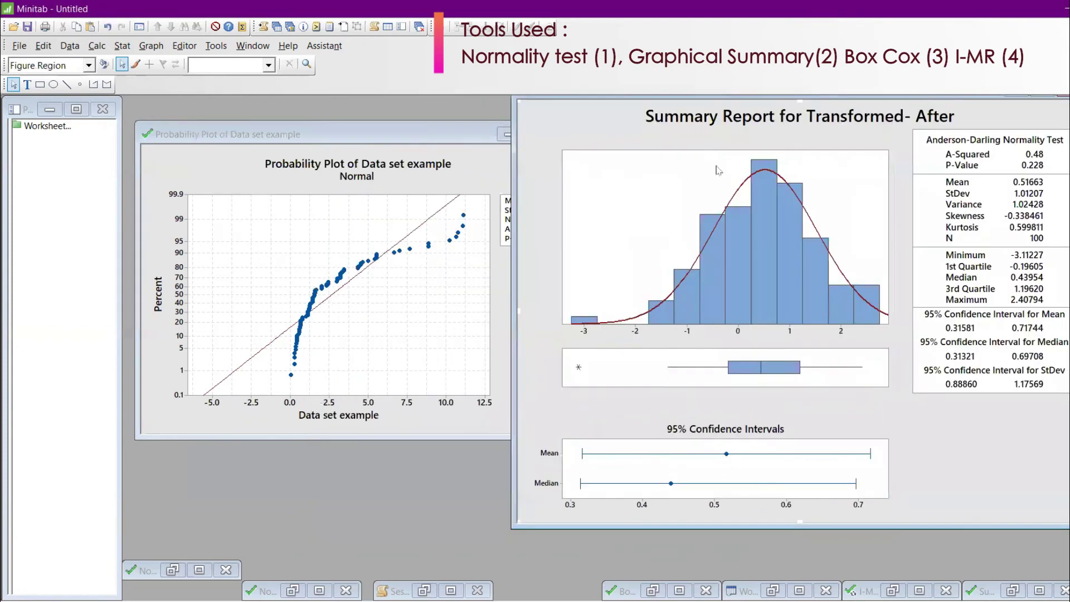
click(503, 142)
click(504, 137)
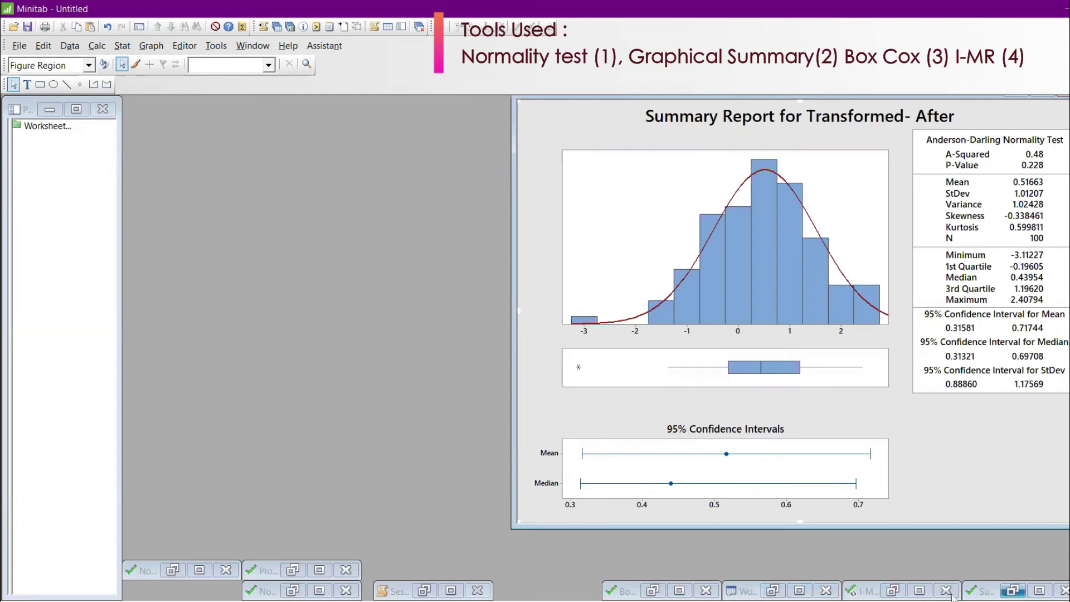
- Reopen the Summary Report for Data set example and shrink both summary reports to compare them side by side
click(1039, 590)
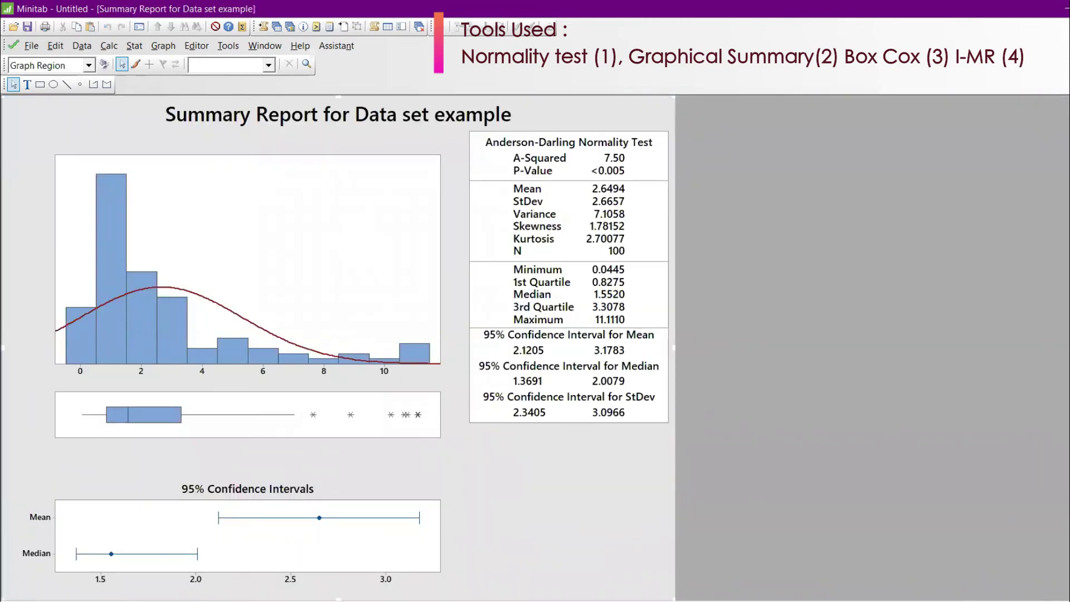
click(1049, 46)
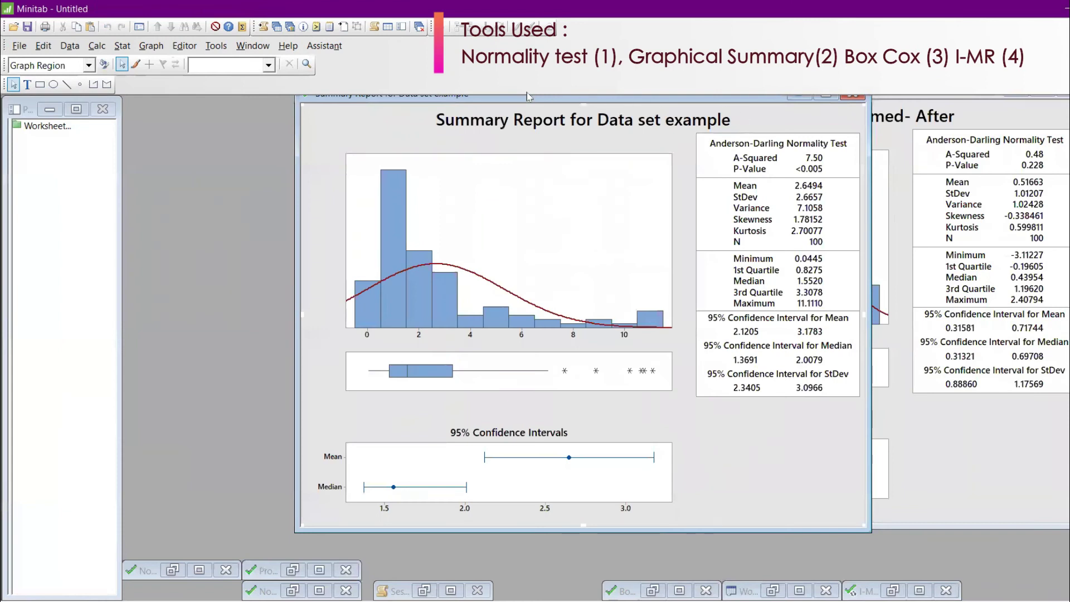
drag(543, 104, 418, 110)
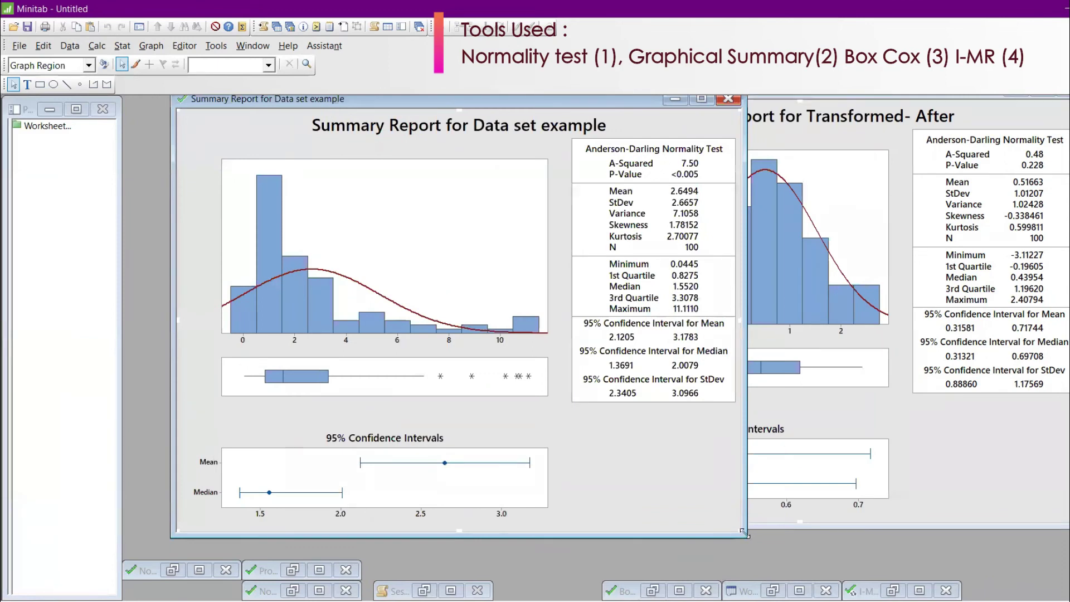
drag(744, 533, 627, 448)
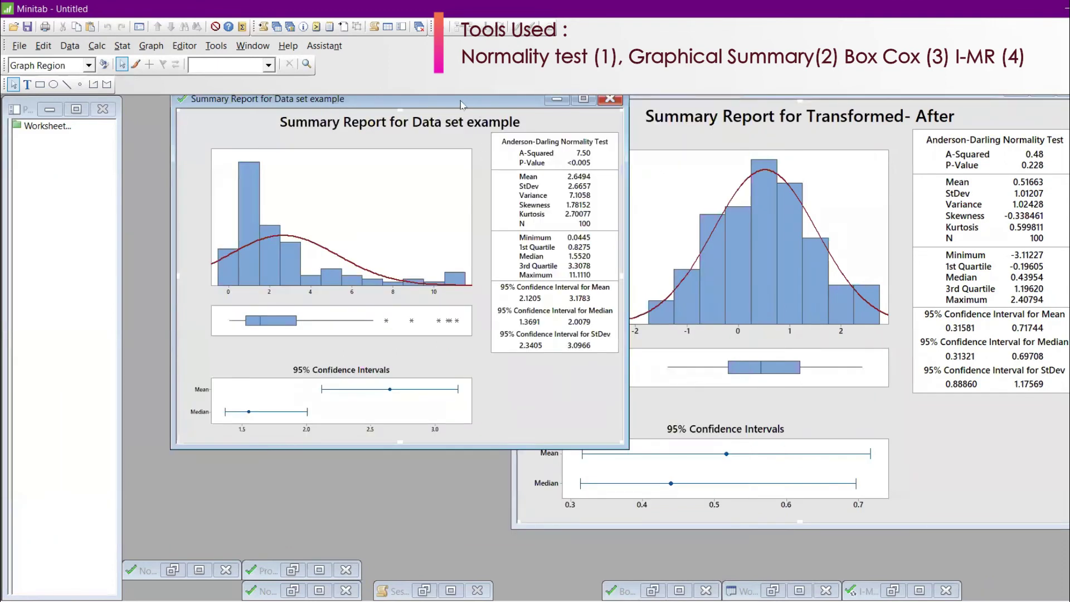
drag(462, 104, 332, 104)
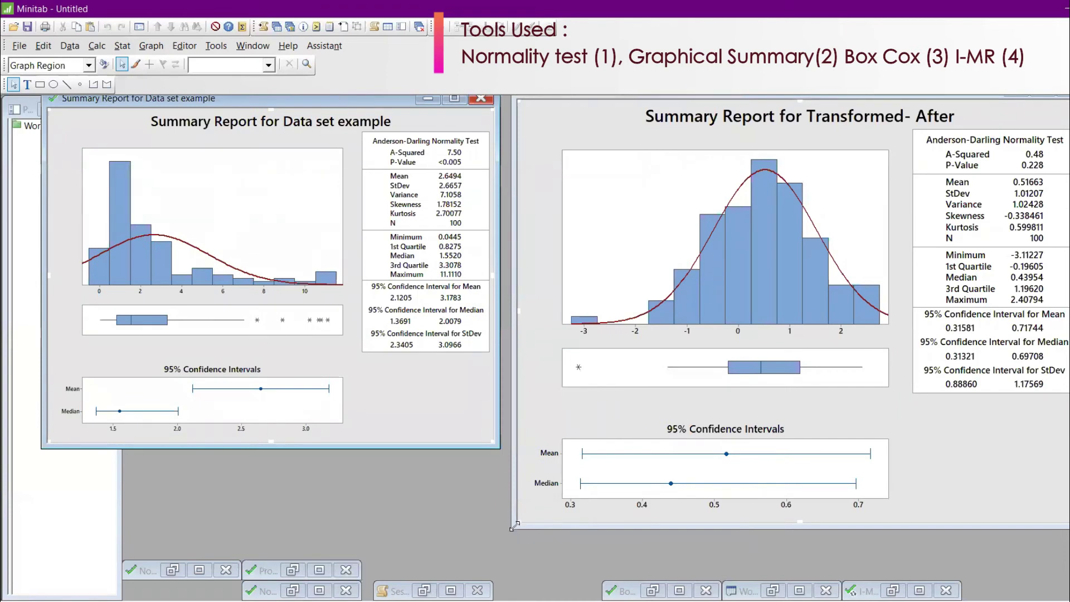
drag(514, 526, 622, 446)
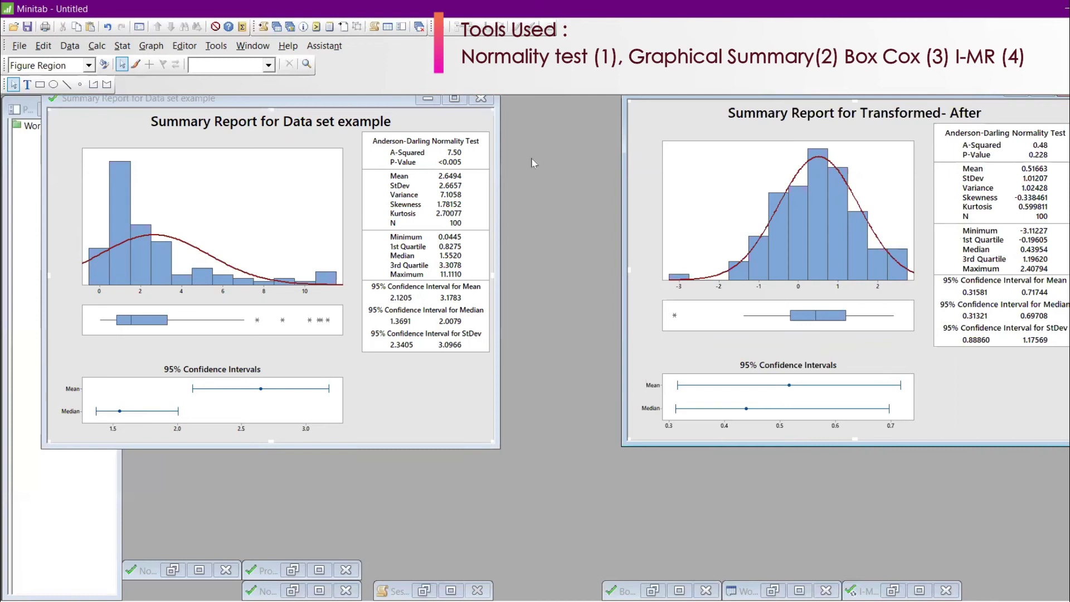
- Minimize the Data set example summary report and create an I-MR control chart of the Transformed column
click(427, 99)
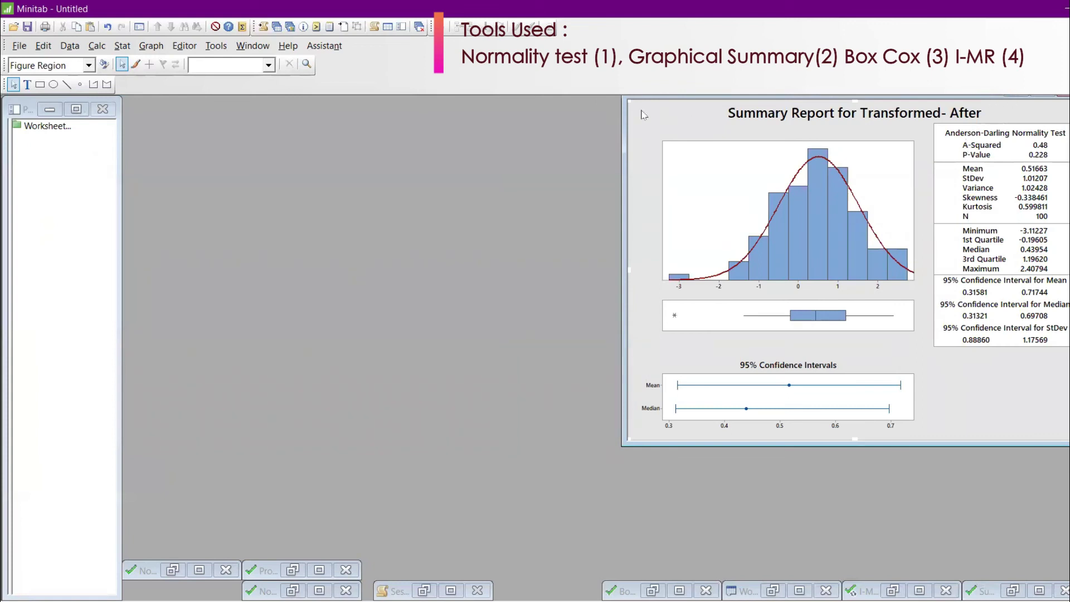
click(122, 46)
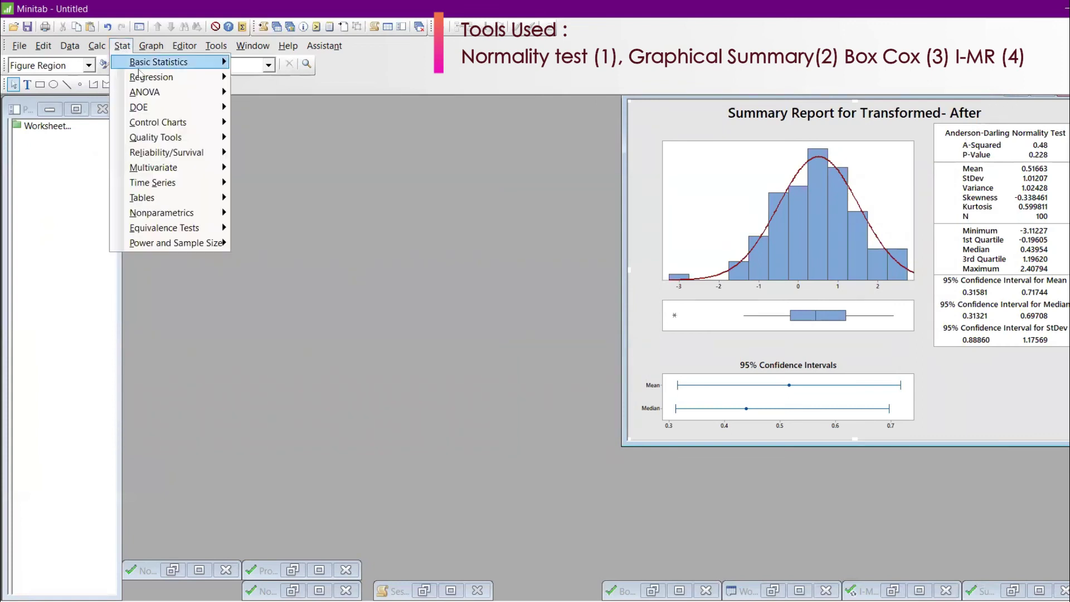
mouse_move(136, 64)
mouse_move(212, 137)
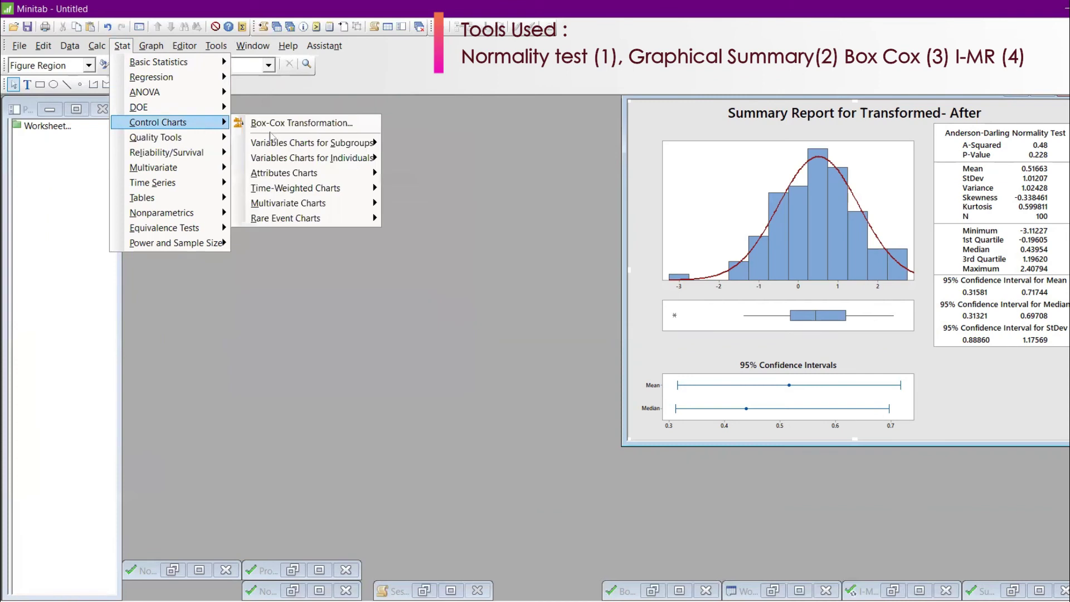
mouse_move(306, 159)
click(441, 157)
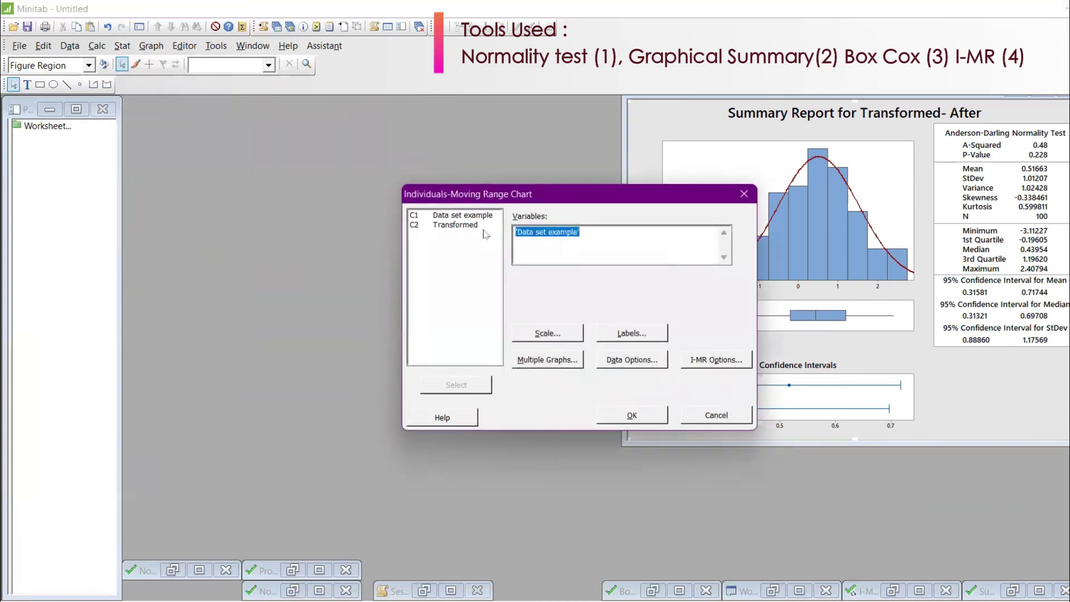
double_click(465, 227)
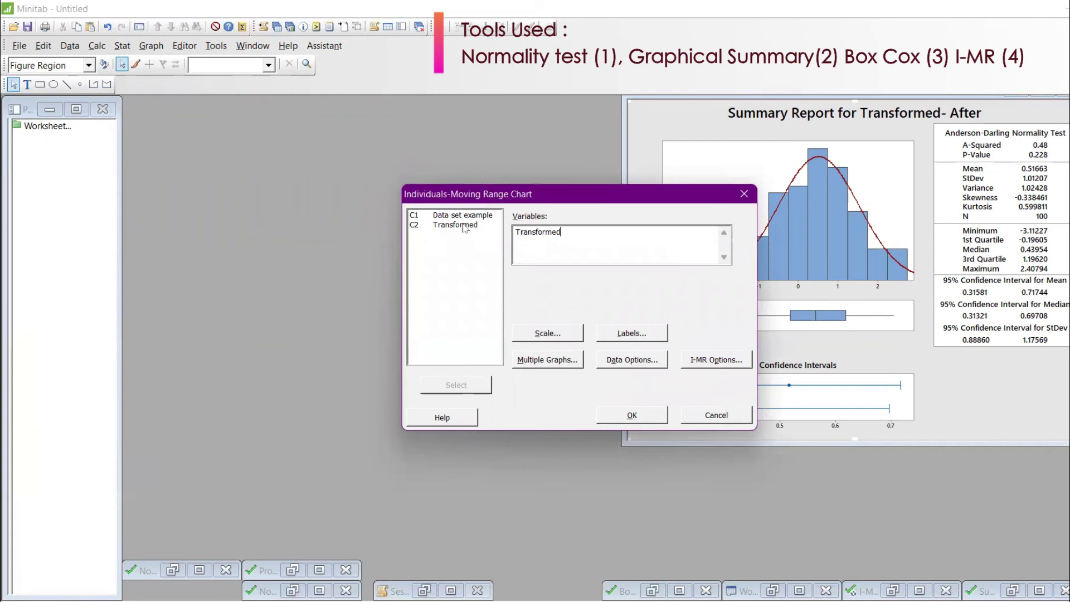
click(630, 414)
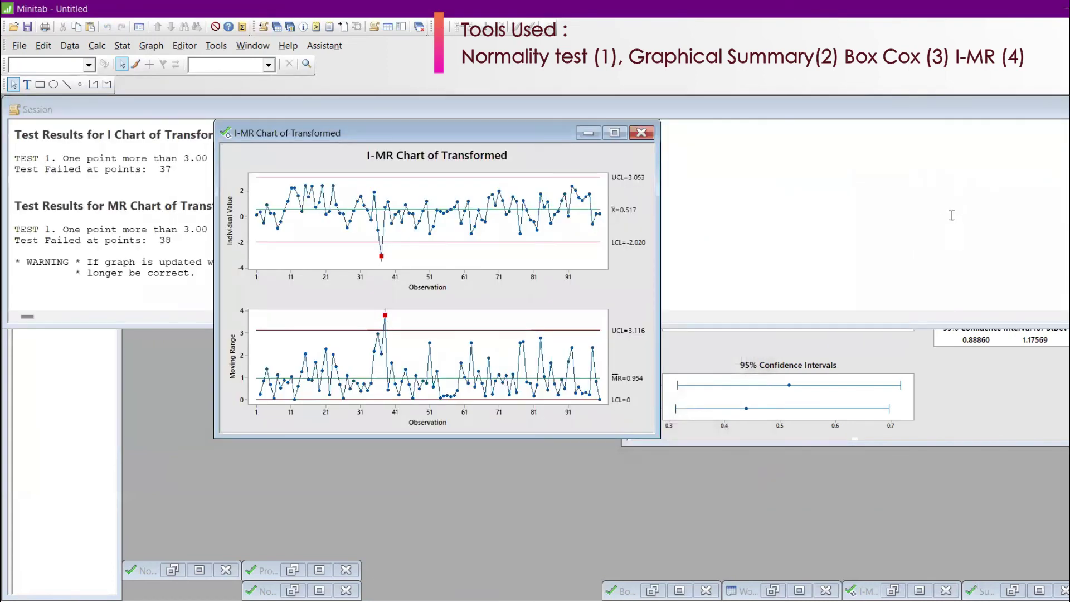
- Minimize the session and transformed summary report windows, moving the new I-MR chart aside to free space for a second chart
key(ctrl+m)
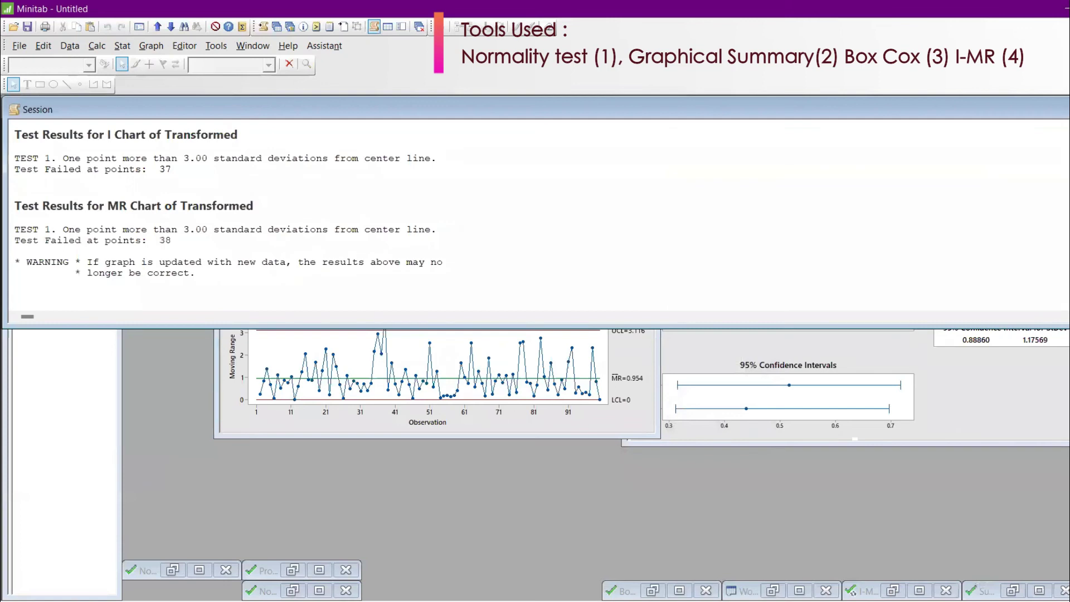
key(ctrl+m)
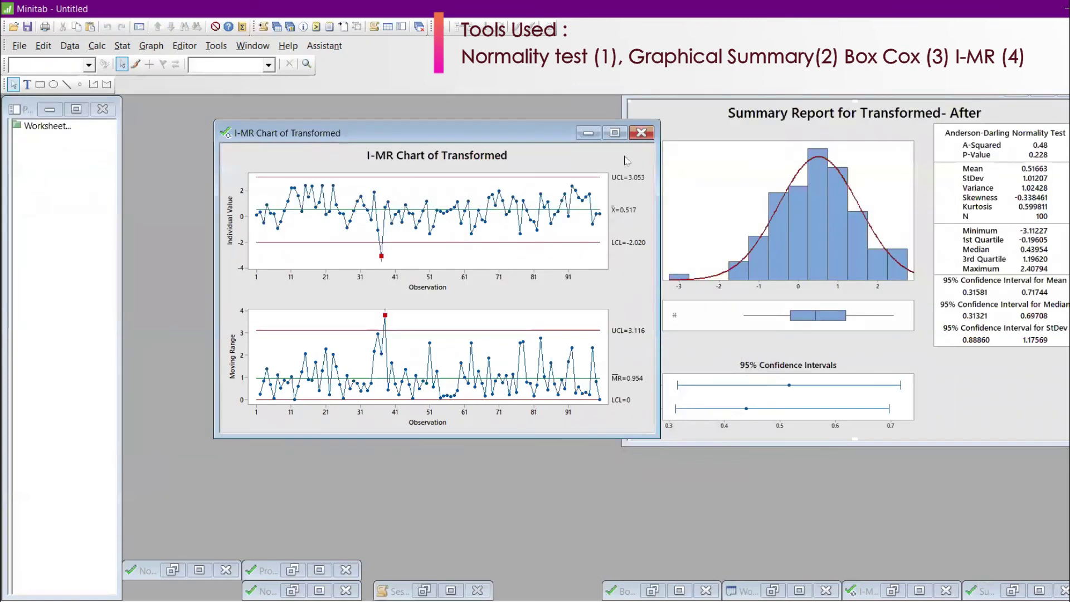
drag(505, 134, 388, 110)
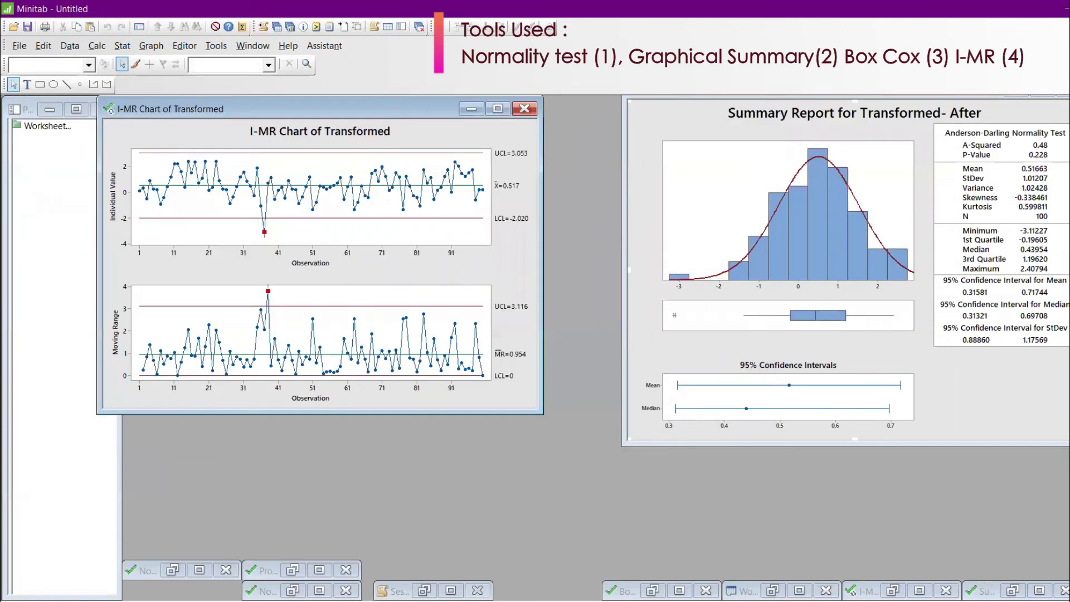
click(1016, 103)
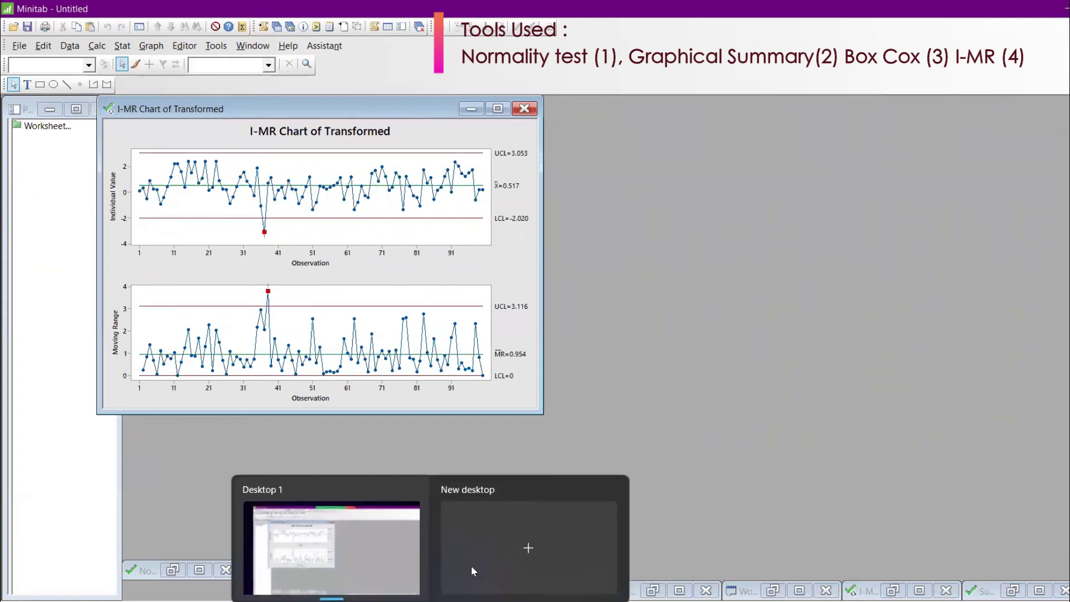
- Reopen the minimized I-MR Chart of Data set example at normal size and place it beside the I-MR Chart of Transformed
click(680, 590)
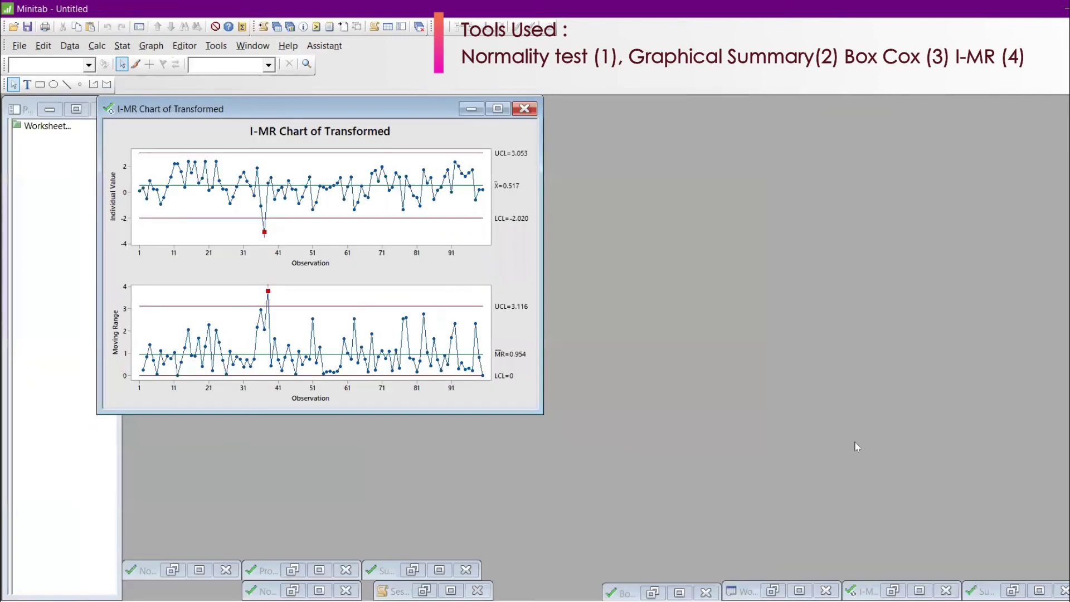
click(799, 591)
click(921, 590)
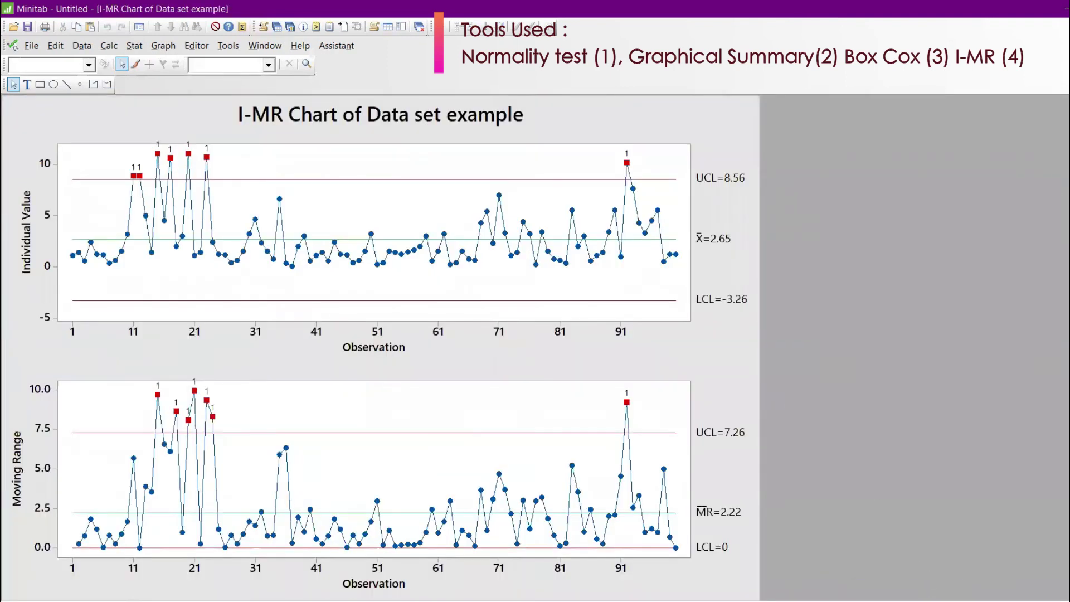
click(1050, 46)
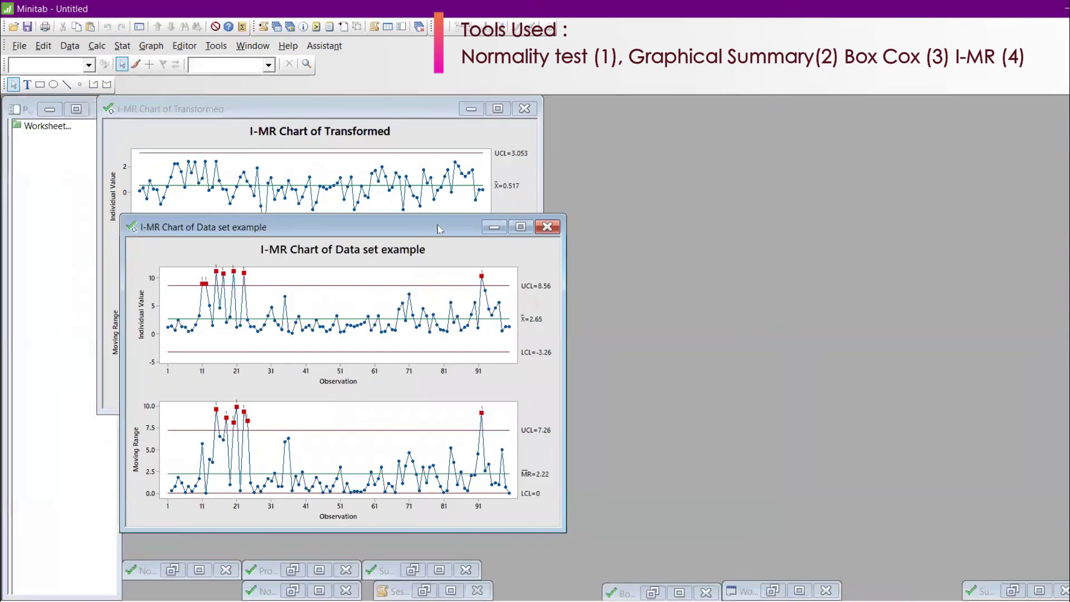
drag(440, 228, 881, 106)
- Swap the two I-MR charts so the Data set example chart comes first, and align them side by side
click(396, 113)
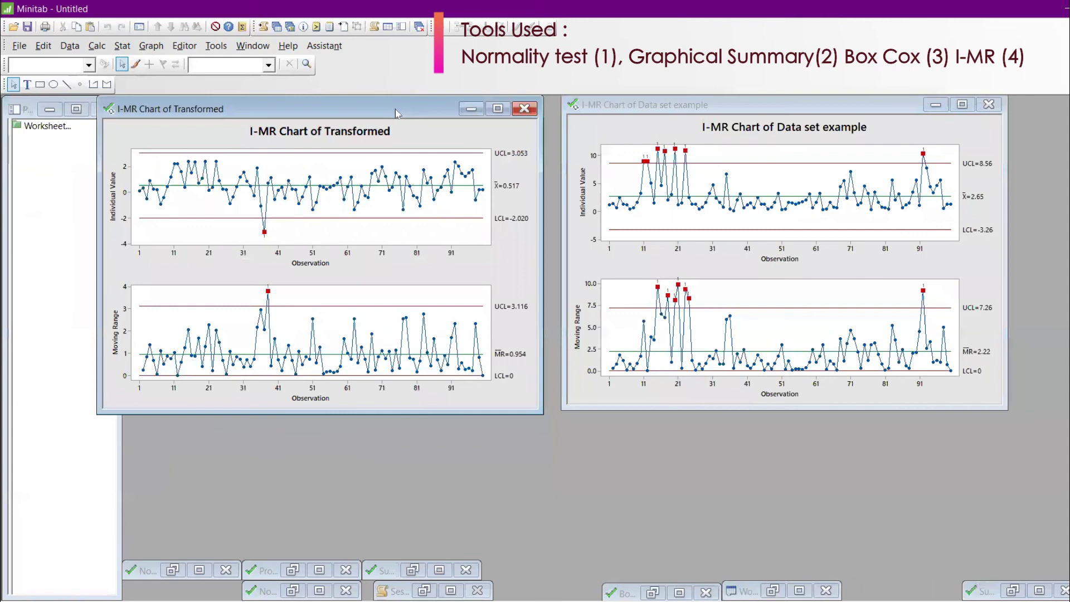
drag(396, 113, 943, 174)
drag(794, 109, 384, 121)
click(698, 168)
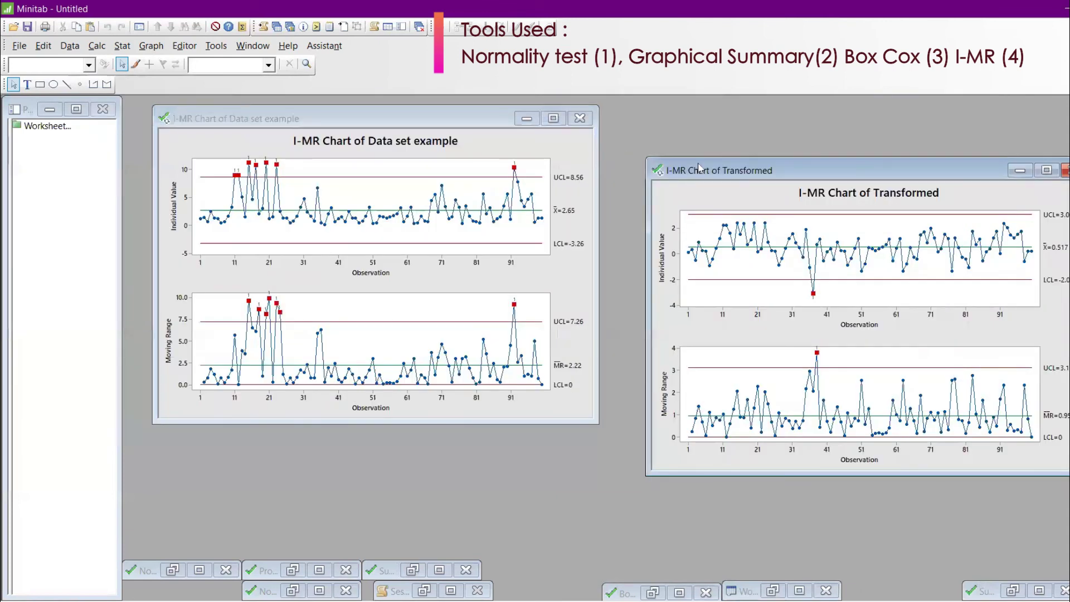
drag(699, 167, 670, 116)
- Change the title of the I-MR Chart of Data set example to "Before (Non normal data)"
click(398, 144)
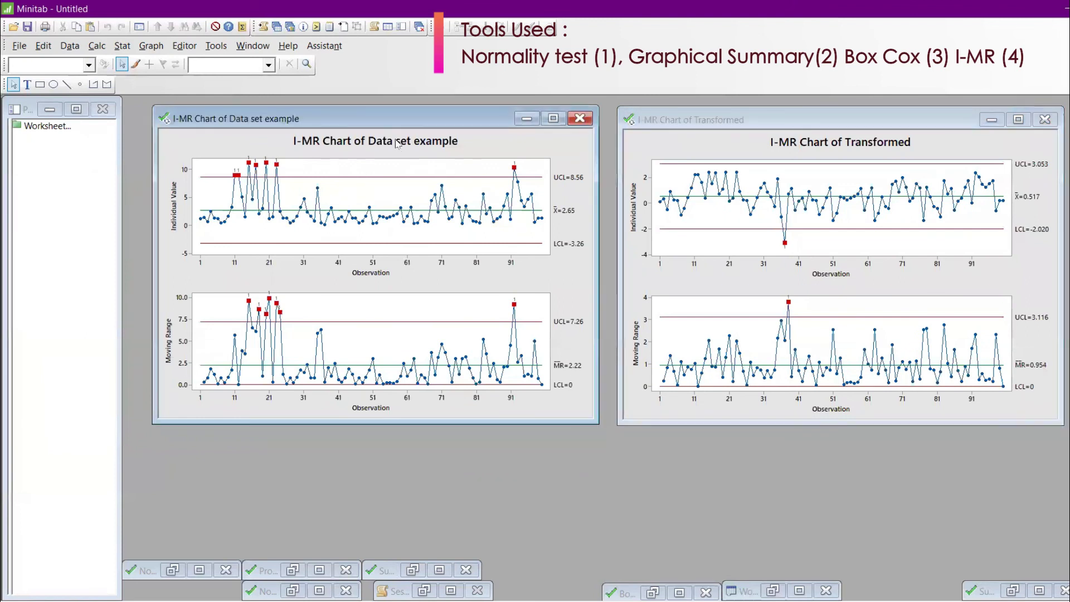
double_click(398, 143)
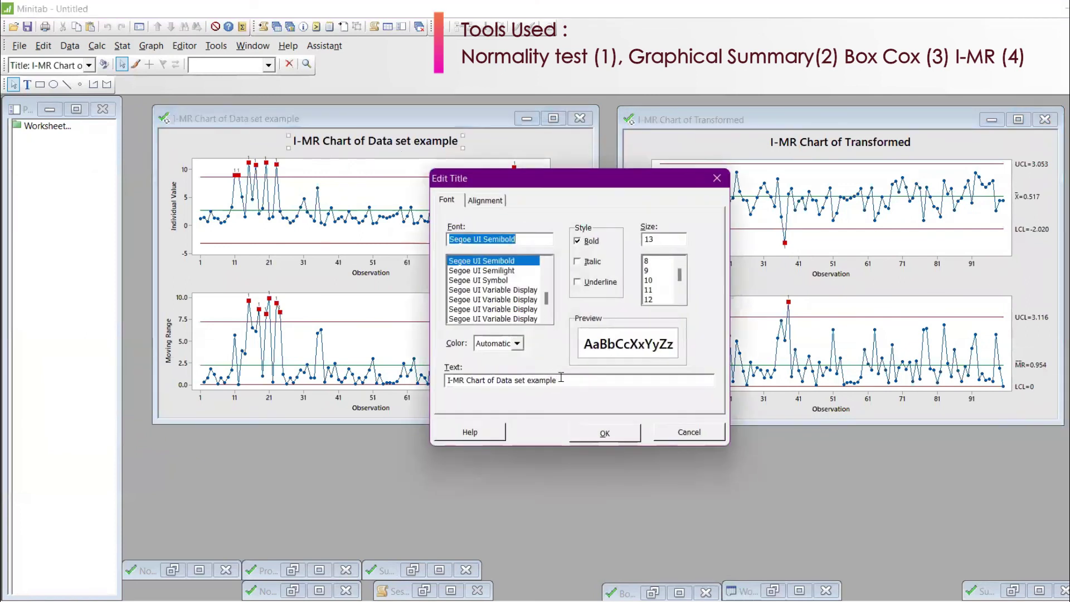
drag(562, 378, 443, 381)
text(Before (Non normal data)
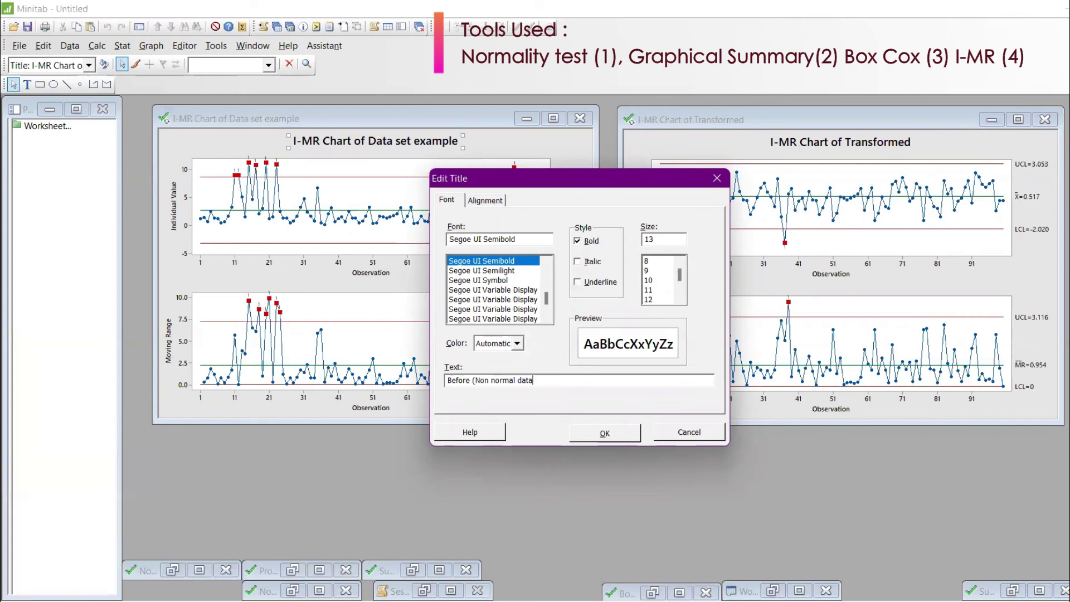
click(605, 433)
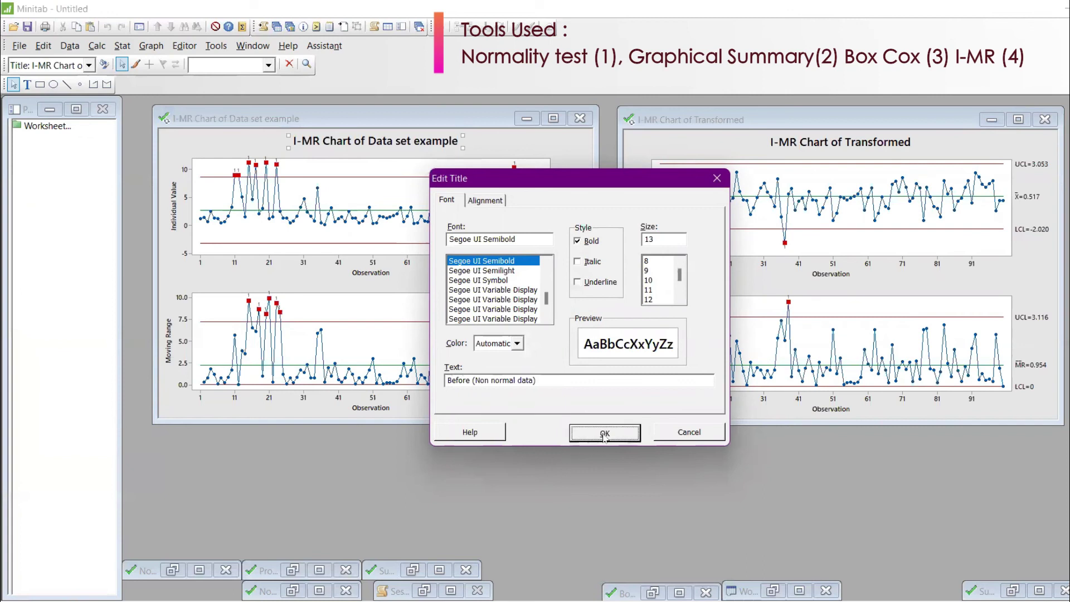
- Change the title of the I-MR Chart of Transformed to "Normal data"
click(795, 143)
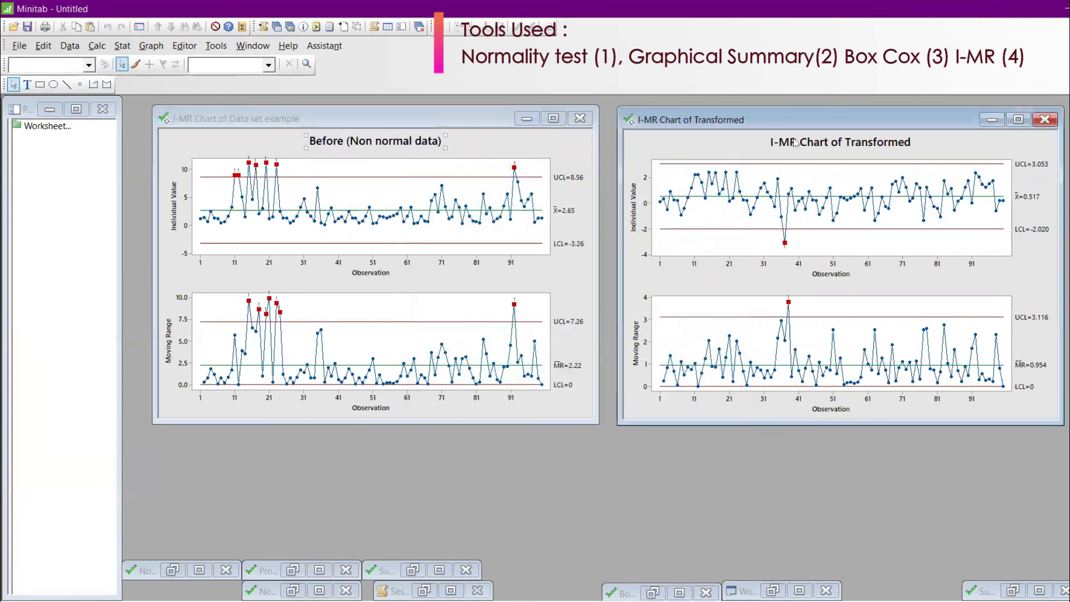
double_click(795, 143)
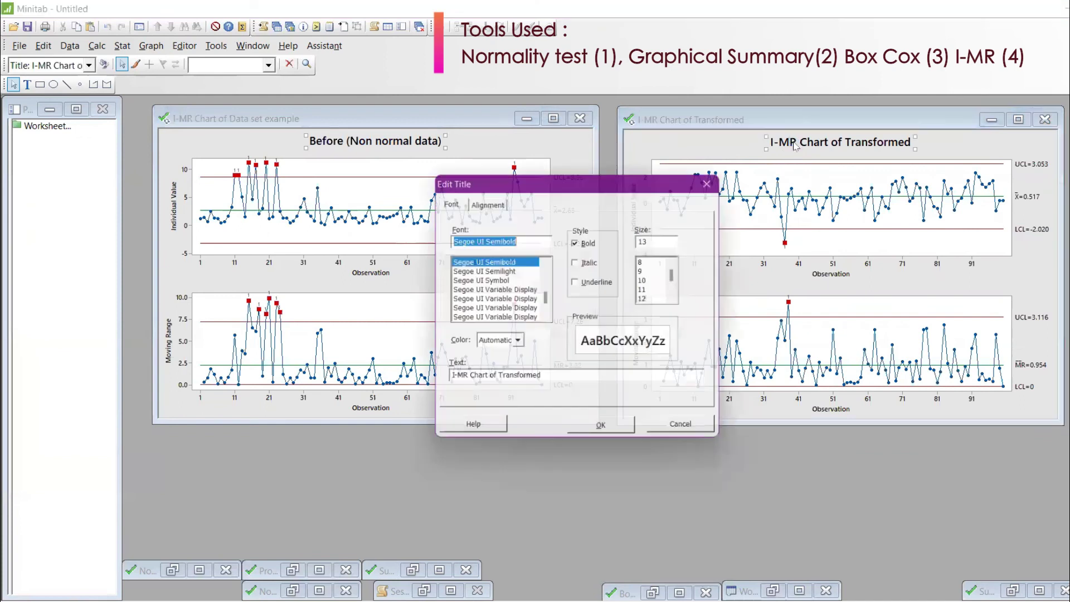
drag(567, 380, 342, 380)
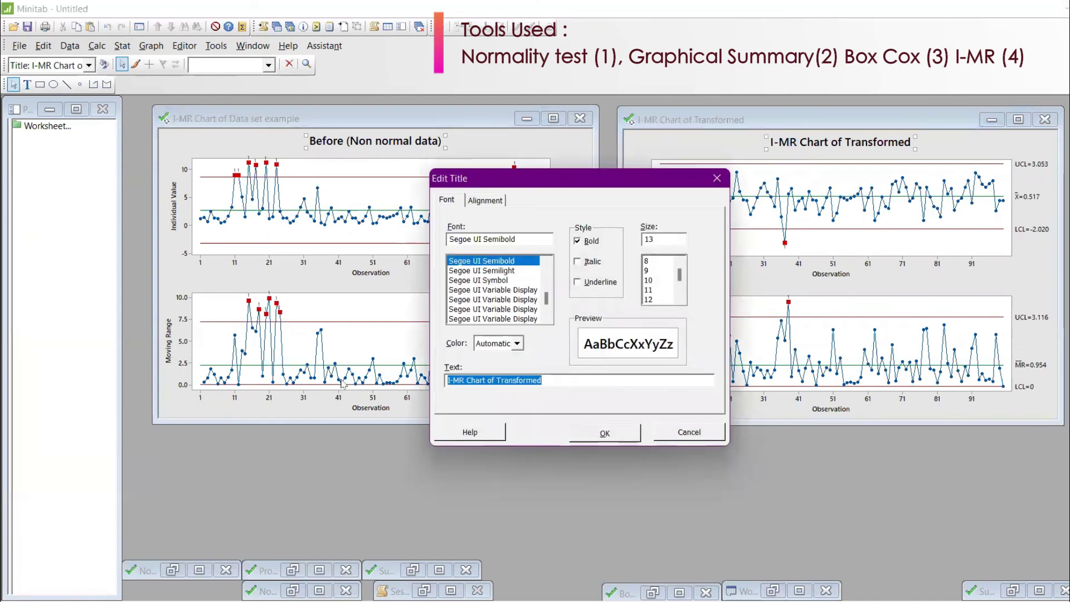
text(Normal data)
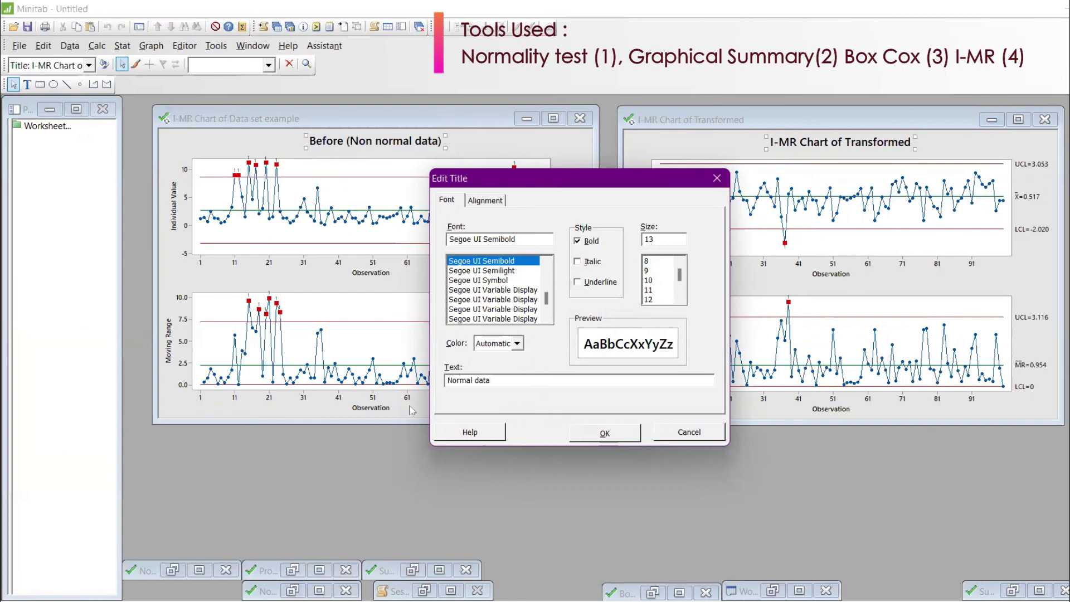
click(579, 434)
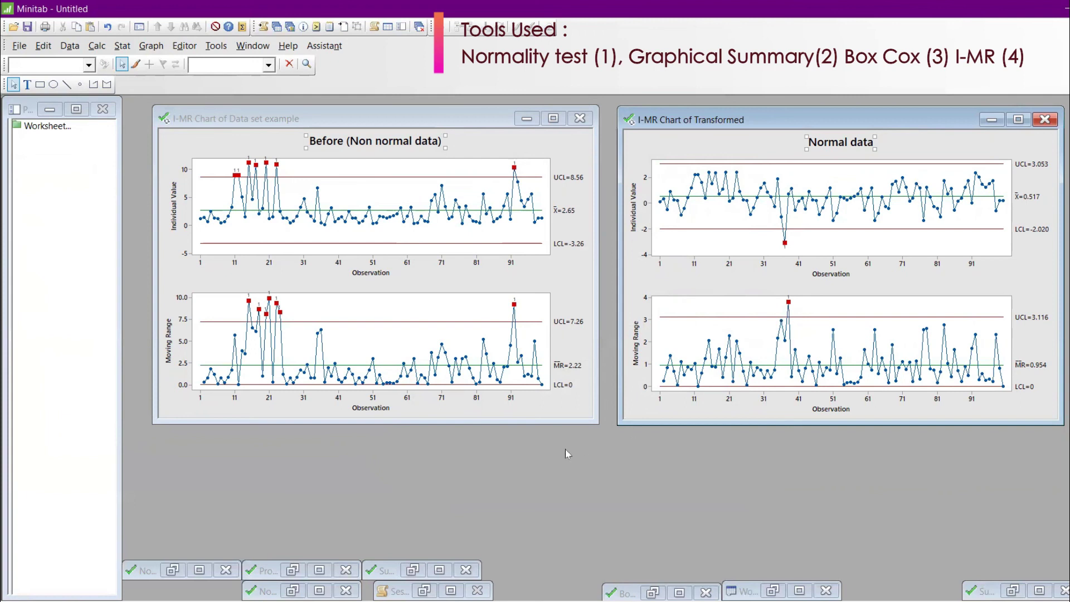
- Show the worksheet's Transformed column, then switch to Excel and review the mean, median and data shape on the Non normal After sheet
click(278, 28)
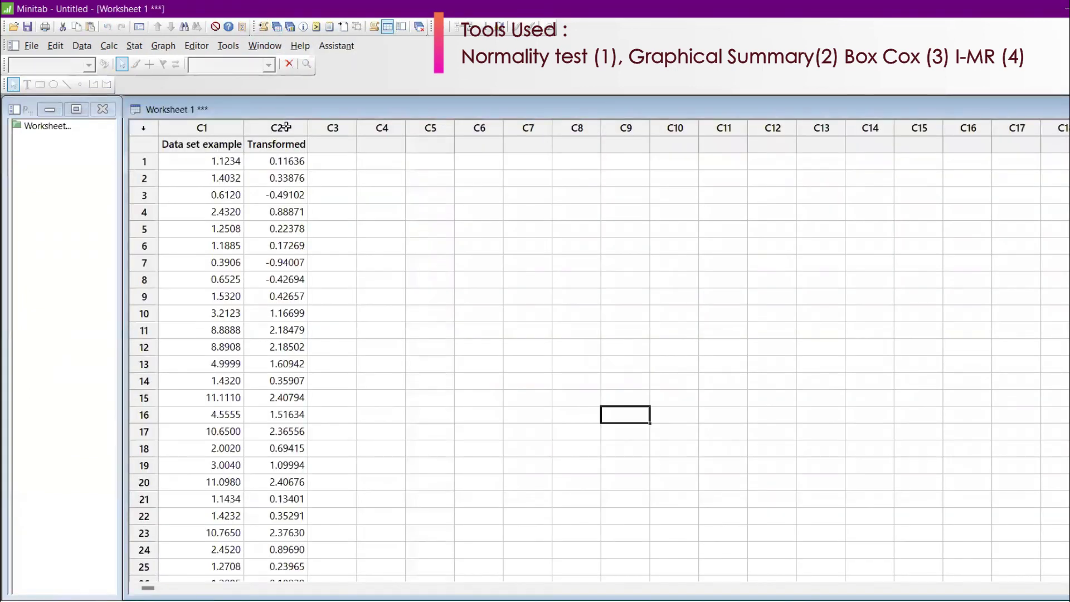
click(286, 127)
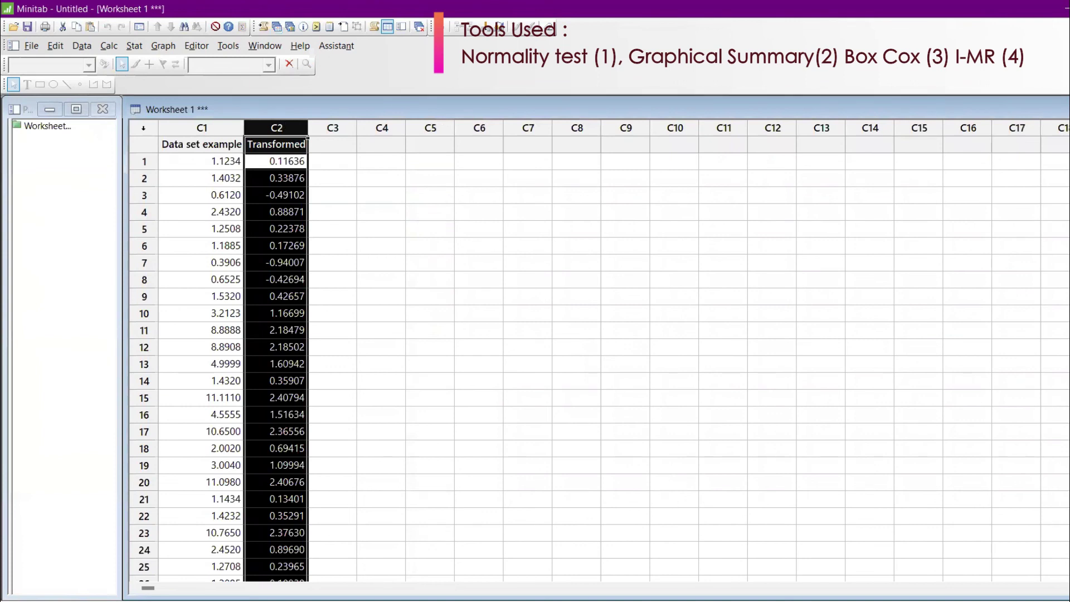
key(alt+Tab)
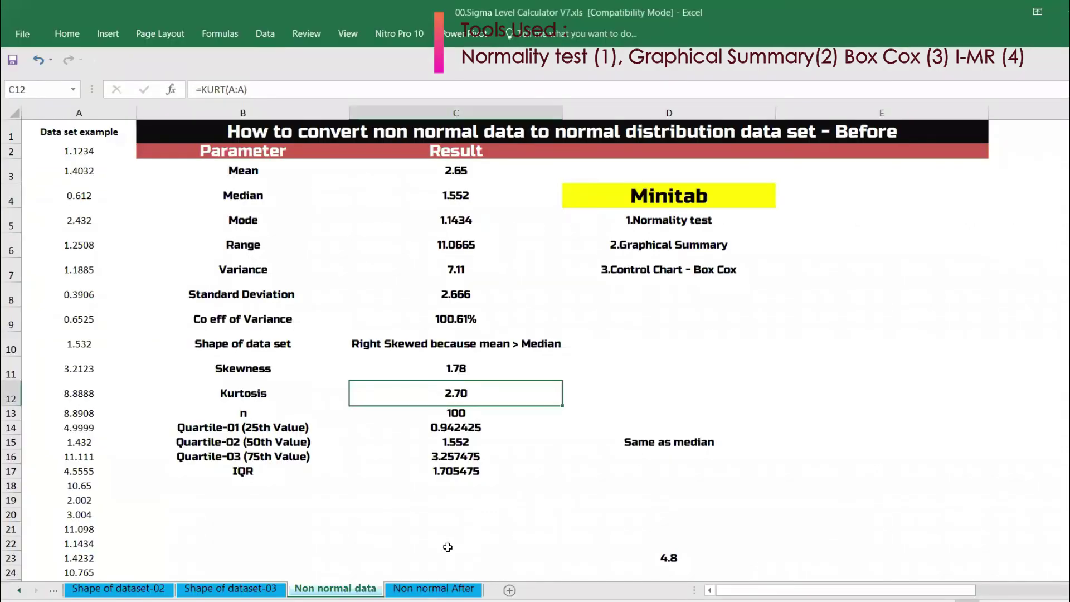
click(455, 589)
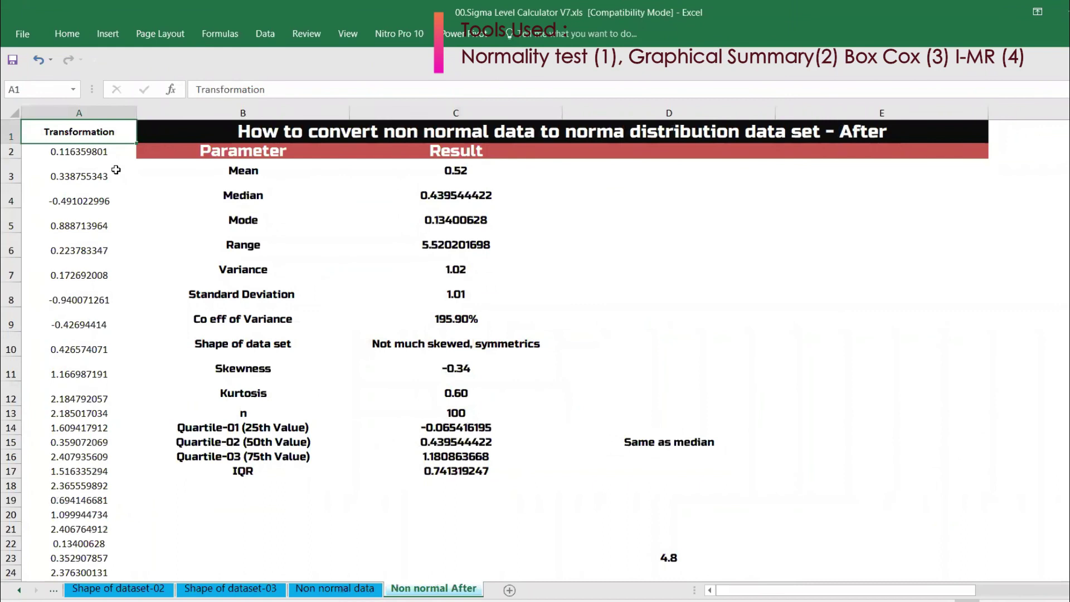
click(444, 173)
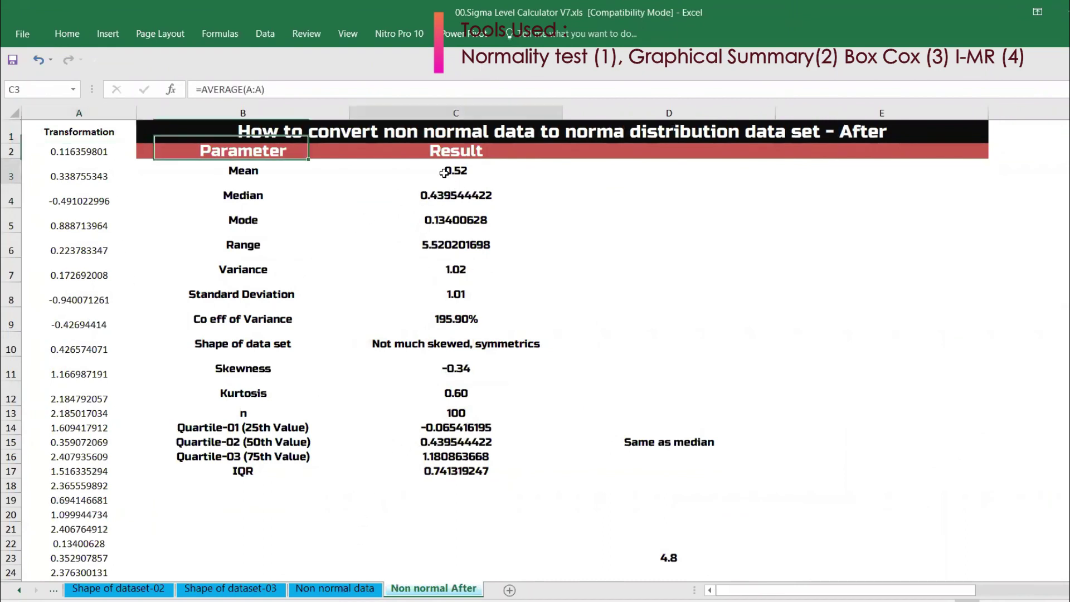
click(445, 196)
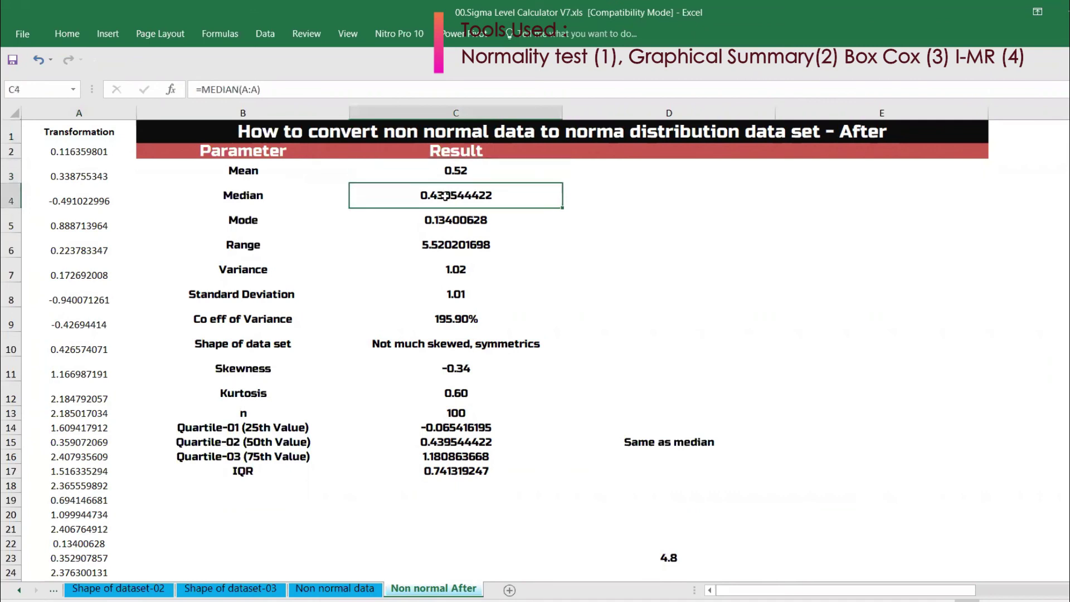
click(440, 343)
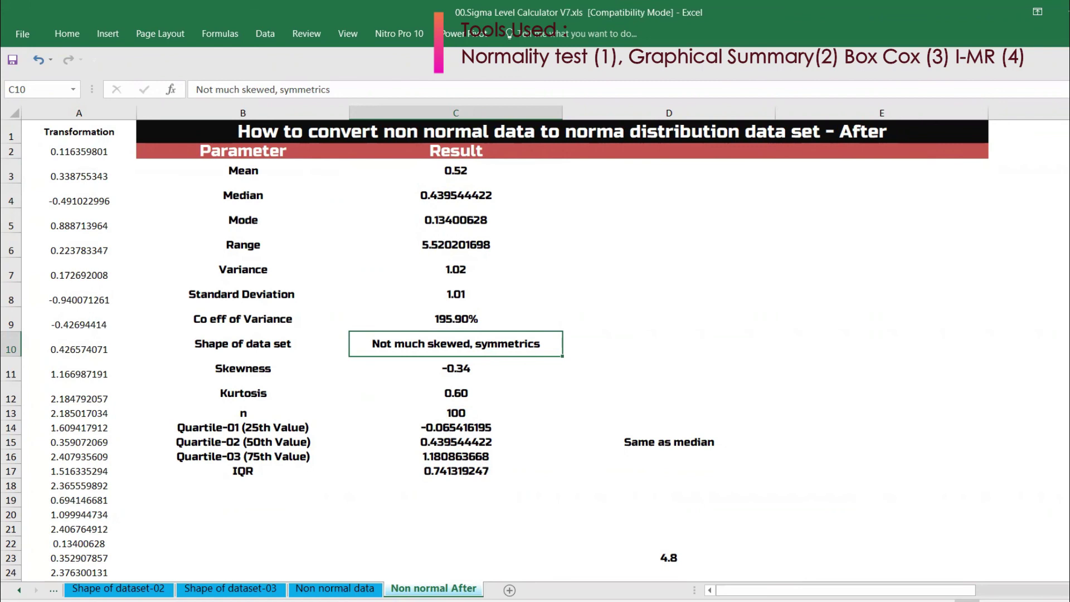
- Switch back to Minitab and set up a With Fit histogram using Data set example and Transformed as graph variables
mouse_move(795, 600)
click(795, 591)
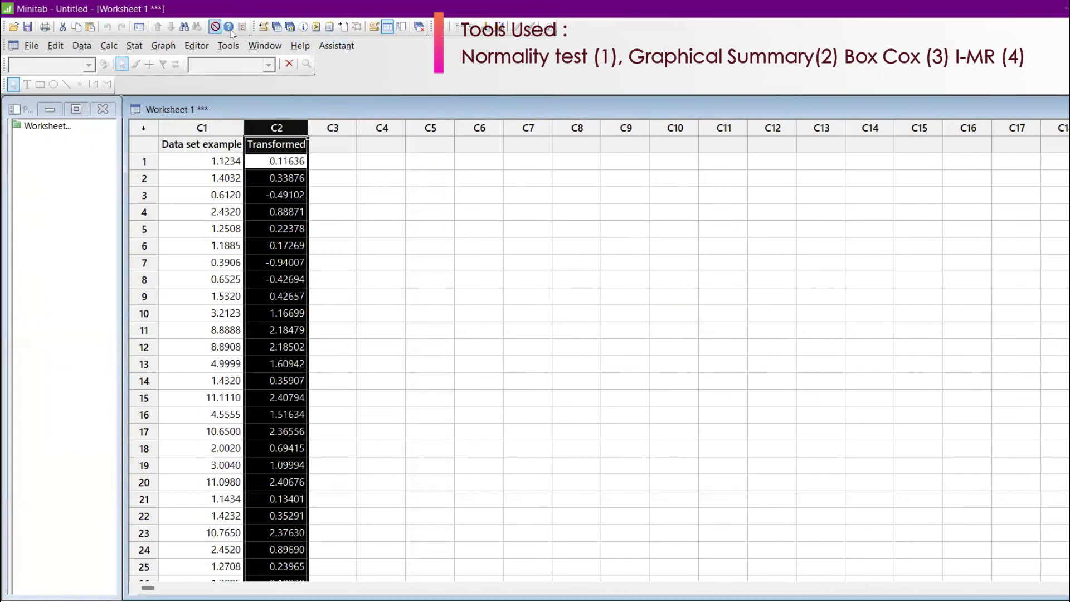
click(164, 46)
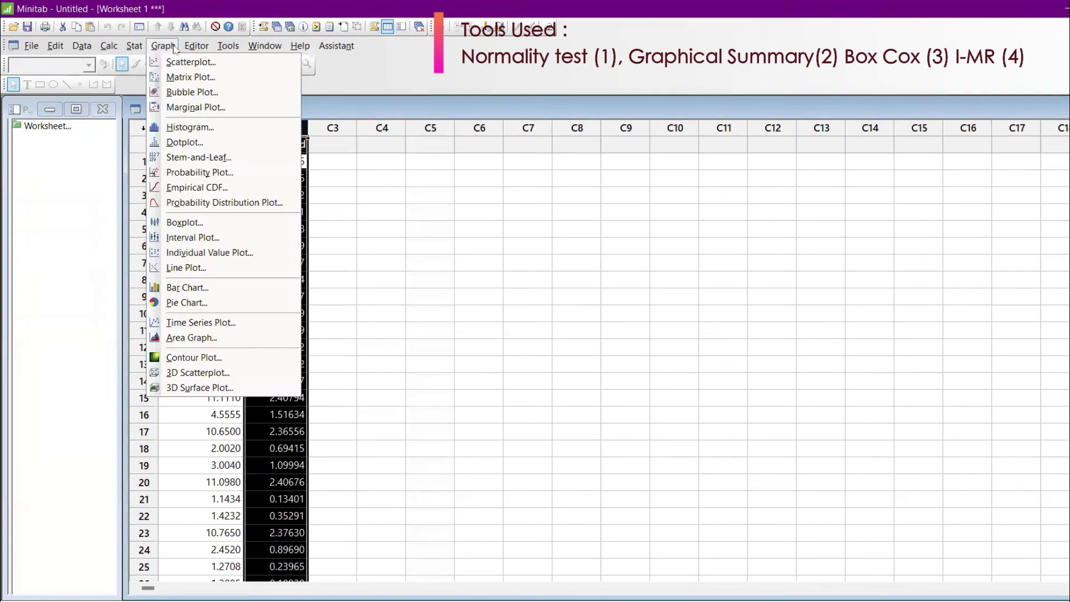
click(204, 126)
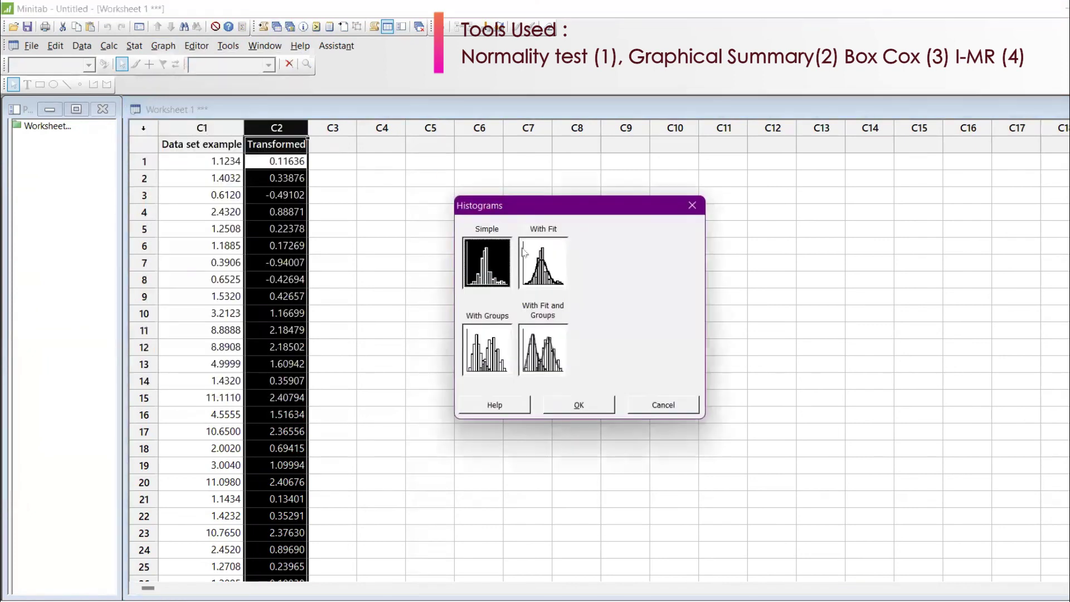
click(532, 261)
click(580, 405)
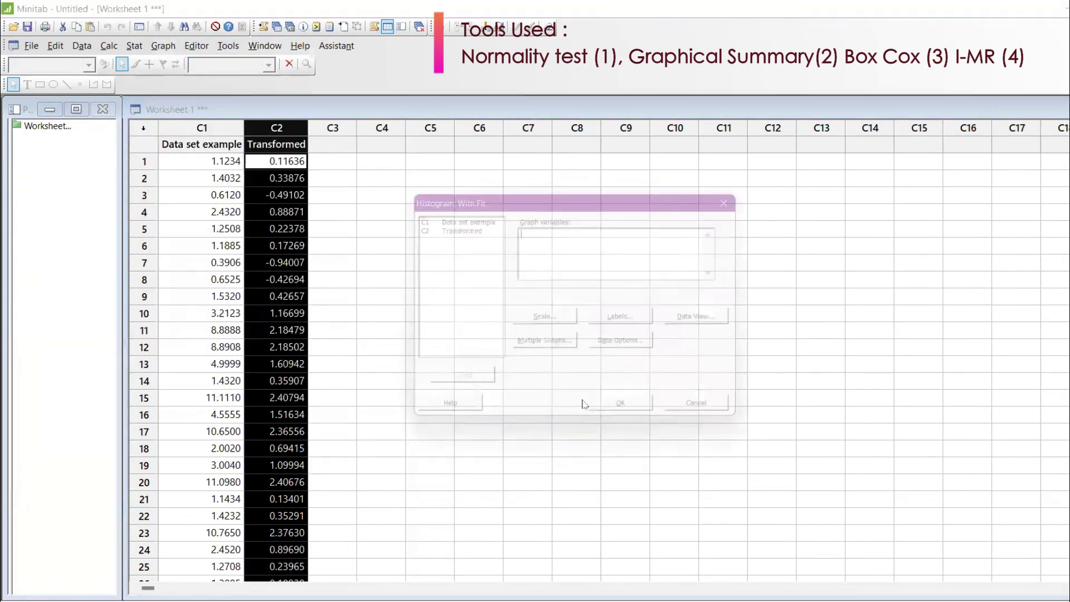
double_click(450, 217)
double_click(451, 225)
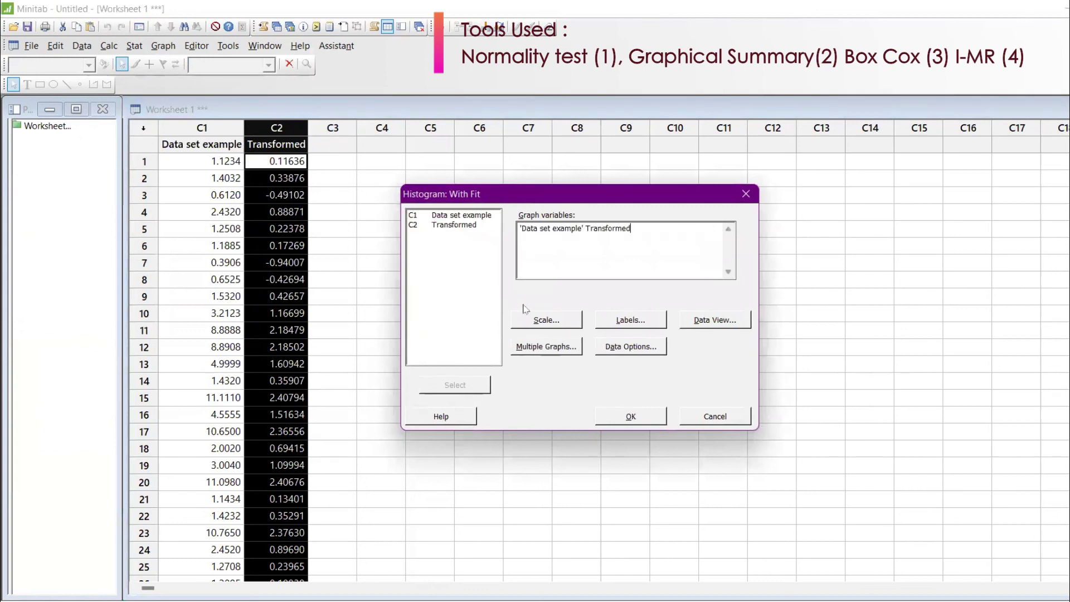
- Overlay both variables on the same graph and generate the histogram
click(554, 348)
click(508, 248)
click(621, 431)
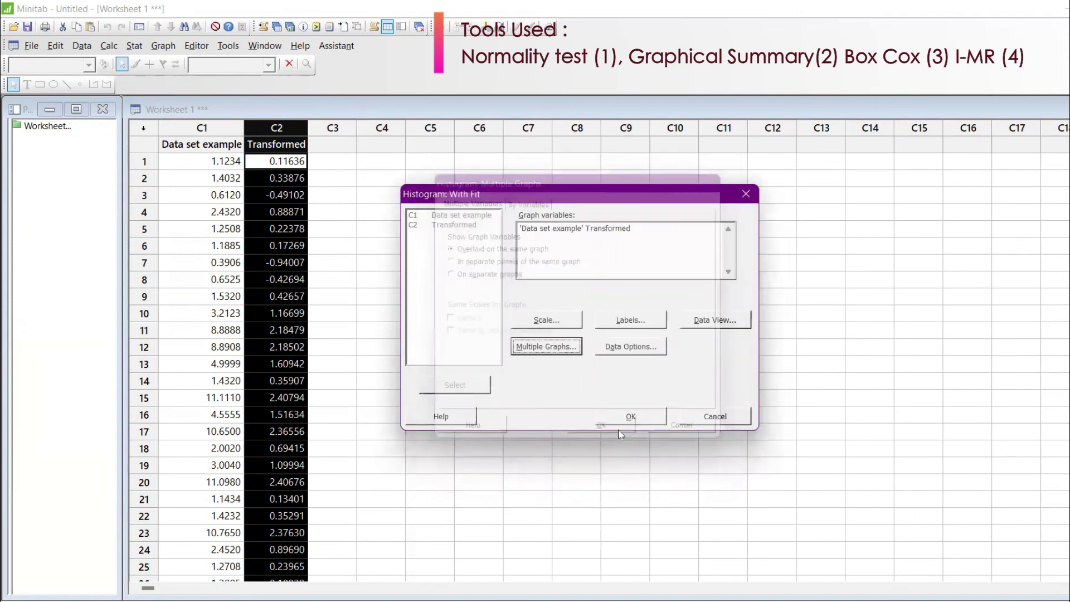
click(617, 417)
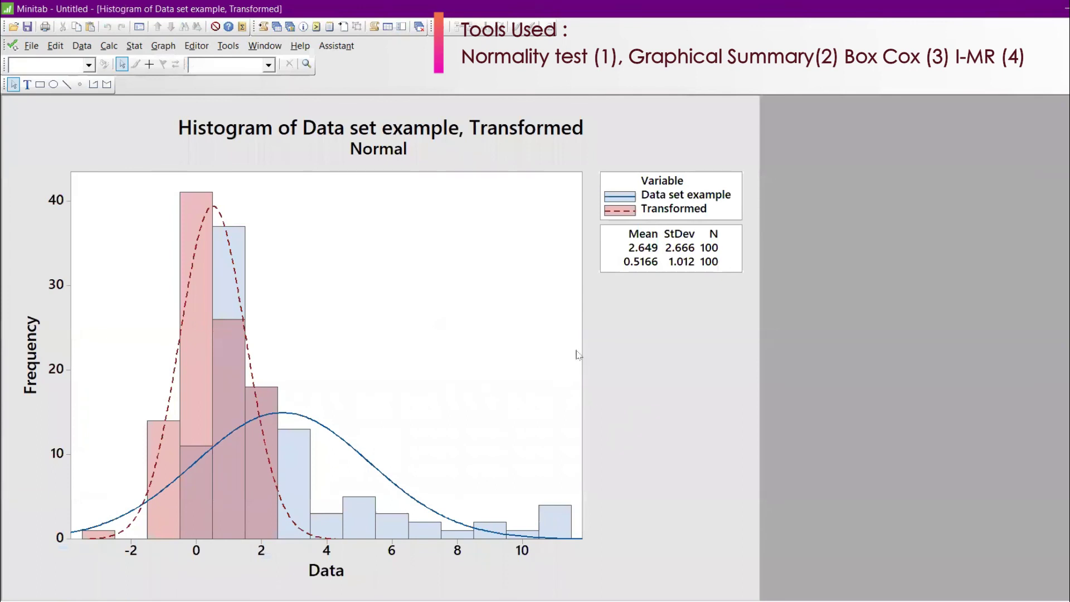
- Move the histogram's legend and statistics table side by side into the empty upper part of the plot area
drag(655, 189, 342, 268)
click(606, 269)
drag(606, 269, 470, 294)
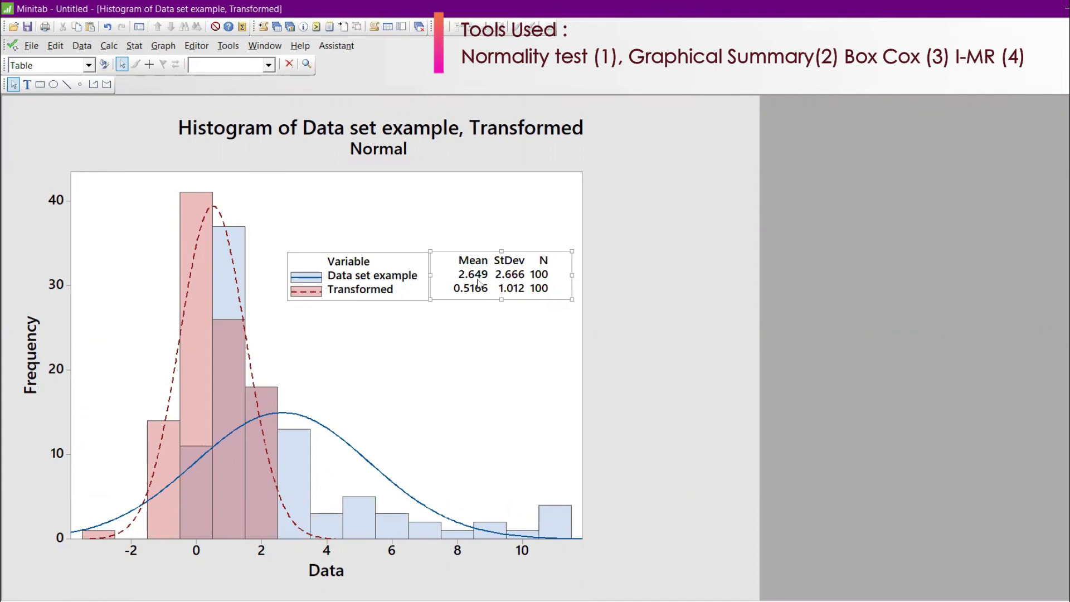
click(251, 443)
right_click(390, 466)
click(390, 466)
double_click(401, 468)
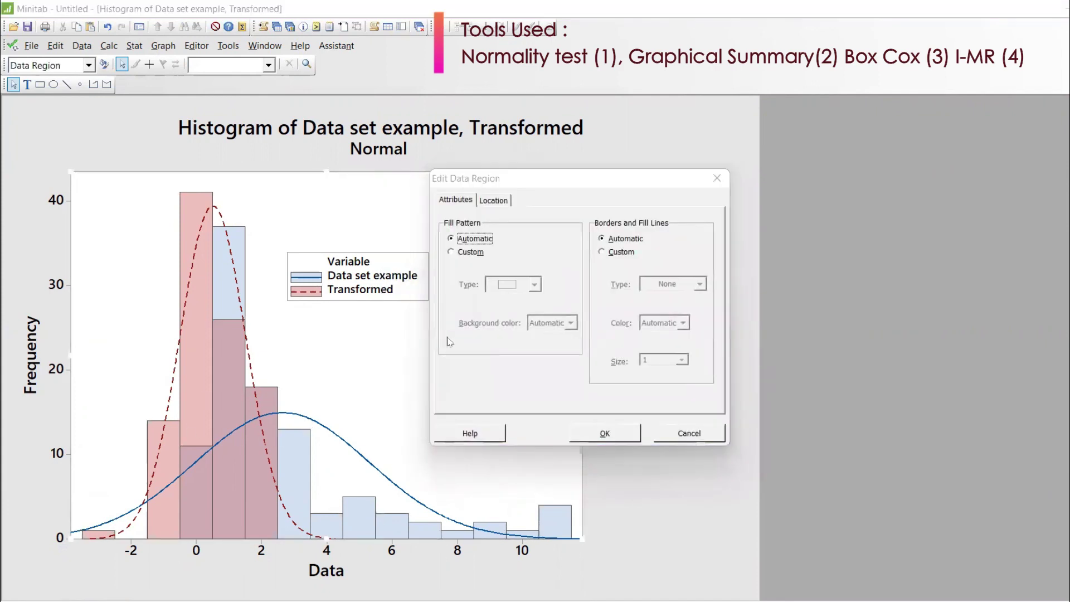
key(Escape)
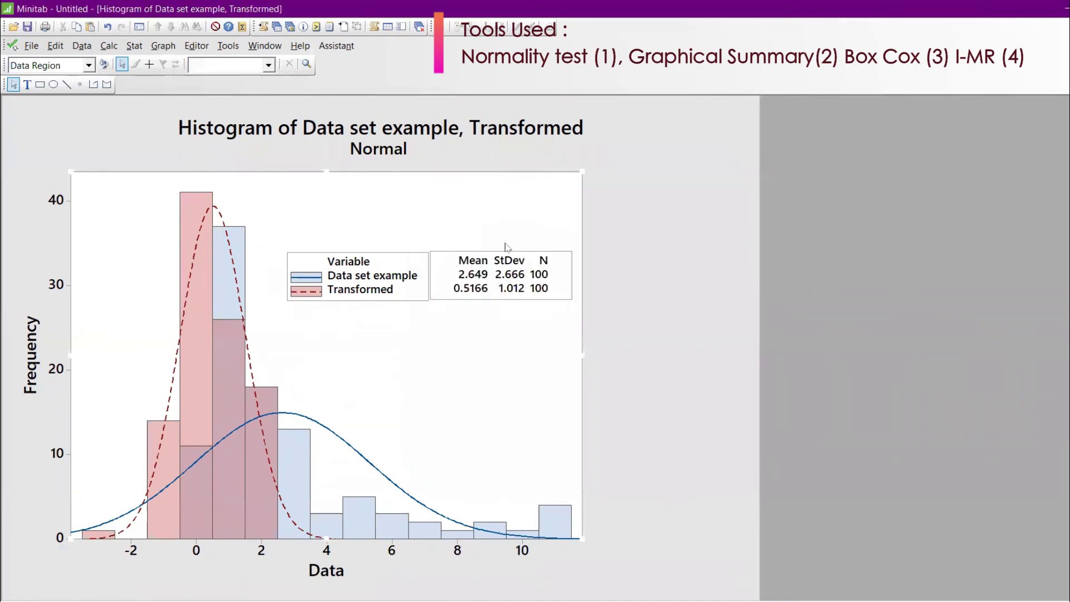